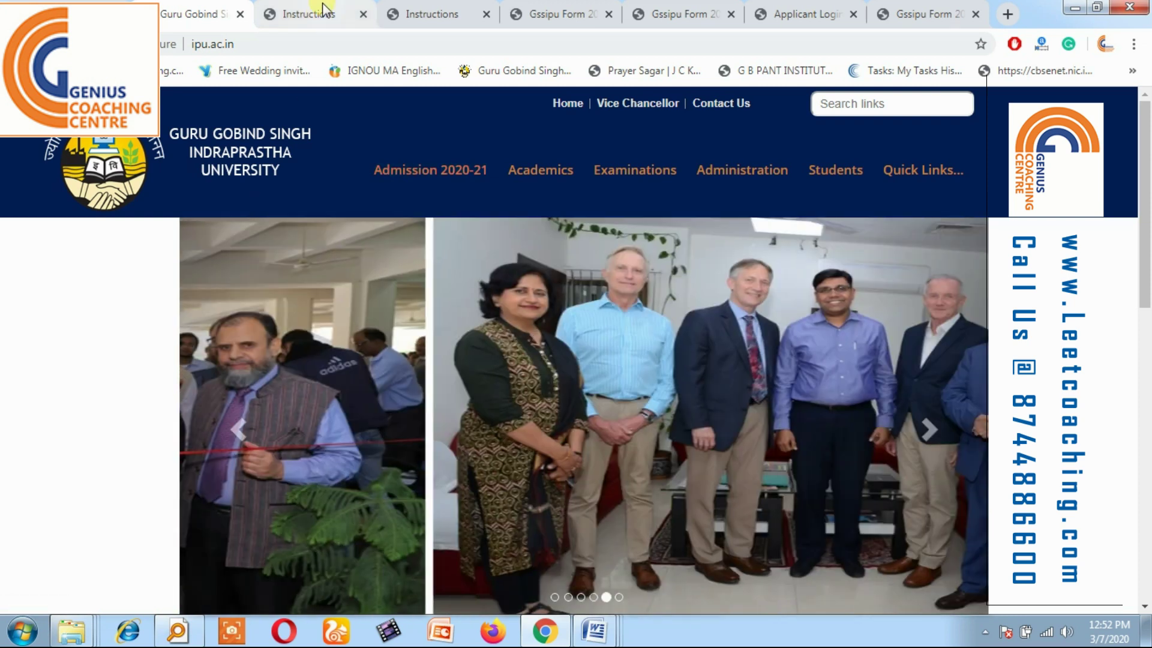
On the Instructions page, dismiss the notification popup and tick the 'I hereby declare' checkbox.
{"action": "left_click", "coordinate": [323, 12]}
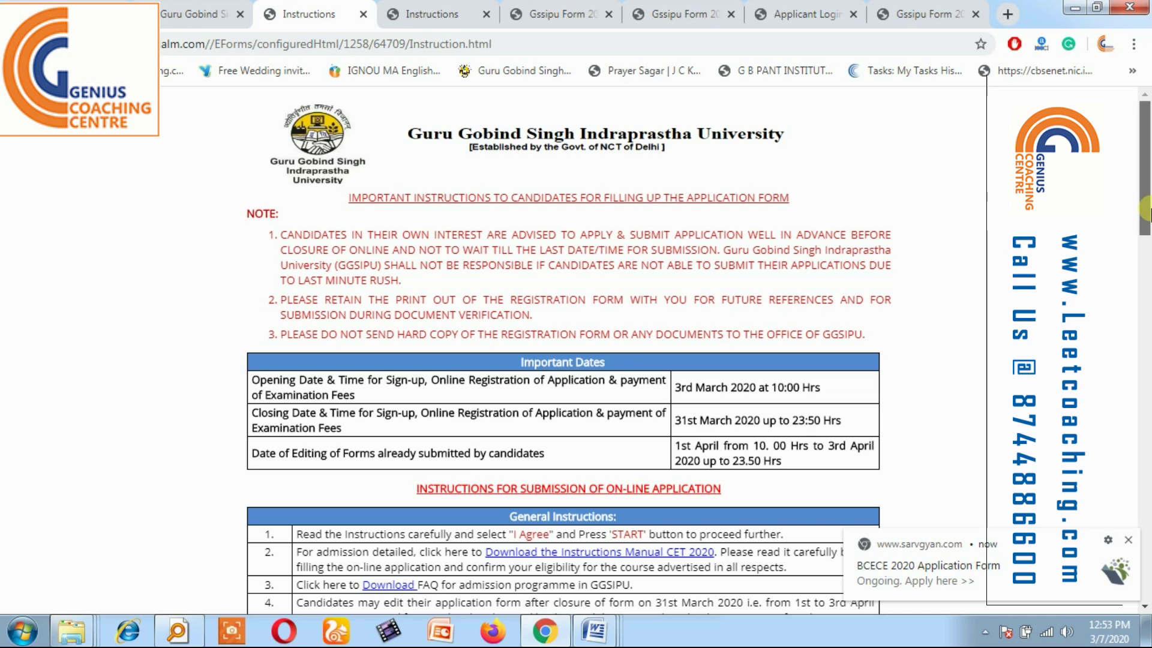
{"action": "left_click_drag", "start_coordinate": [1146, 227], "coordinate": [1146, 566]}
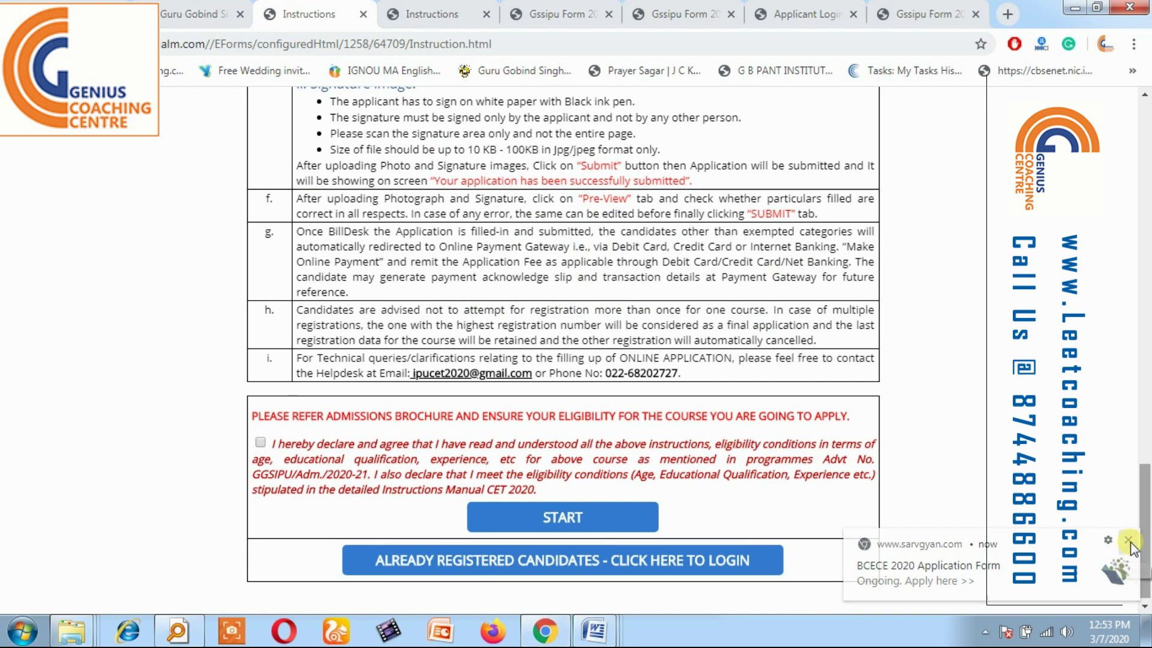
{"action": "left_click", "coordinate": [1128, 539]}
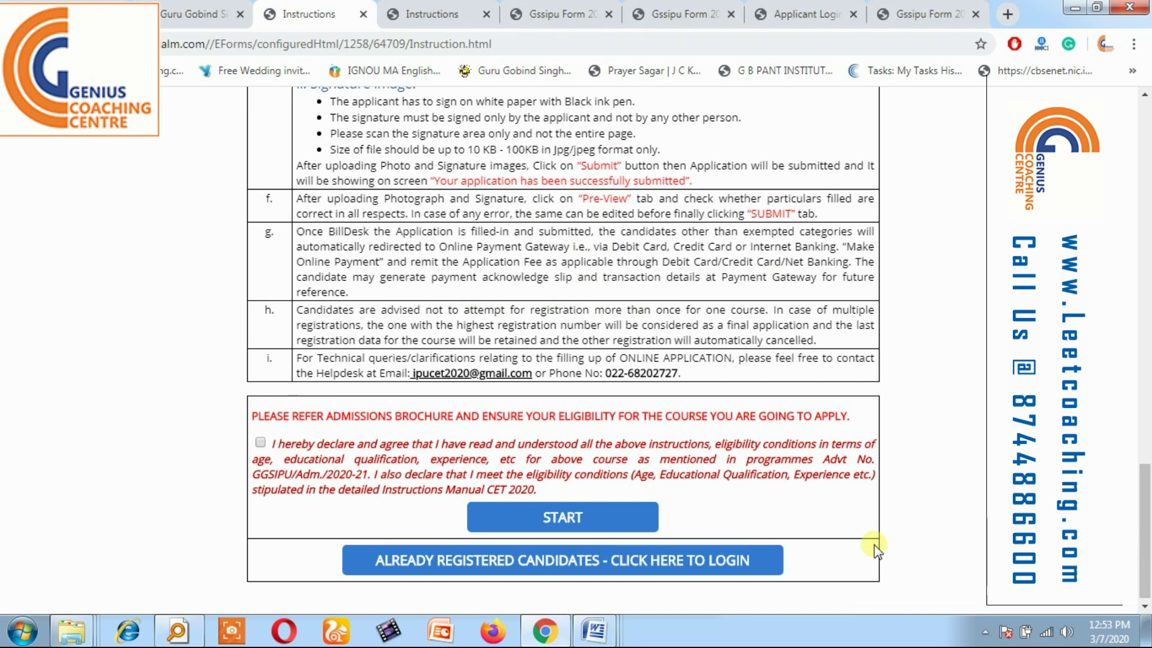
{"action": "left_click", "coordinate": [261, 442]}
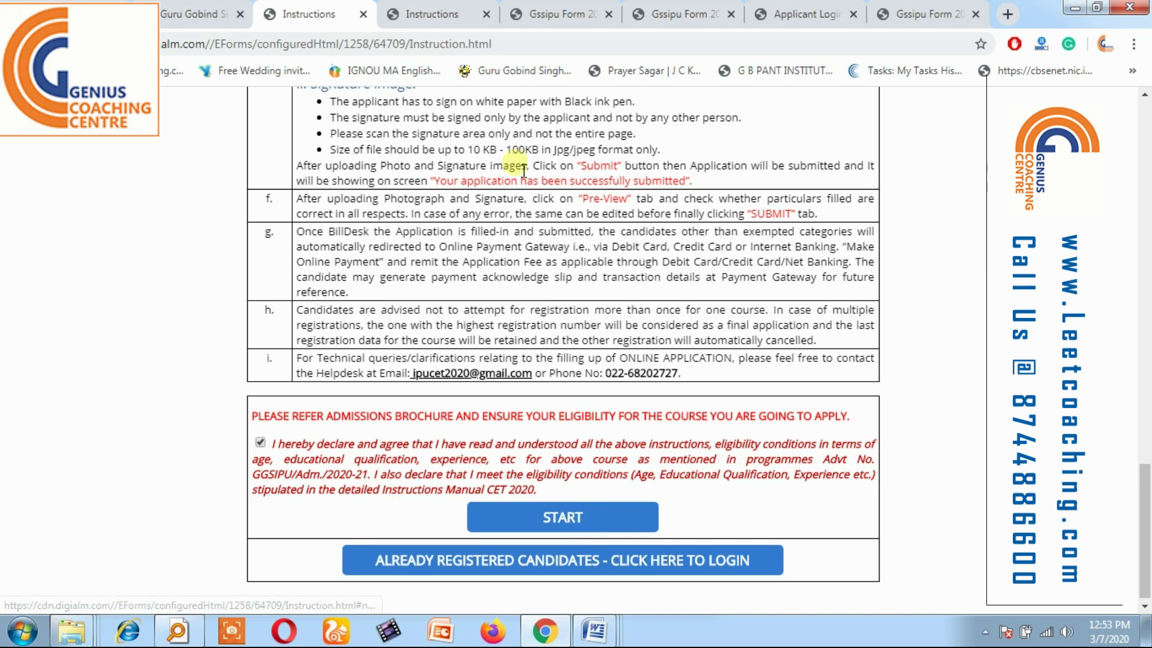
Move from the instructions copies to the filled-in registration form.
{"action": "left_click", "coordinate": [471, 17]}
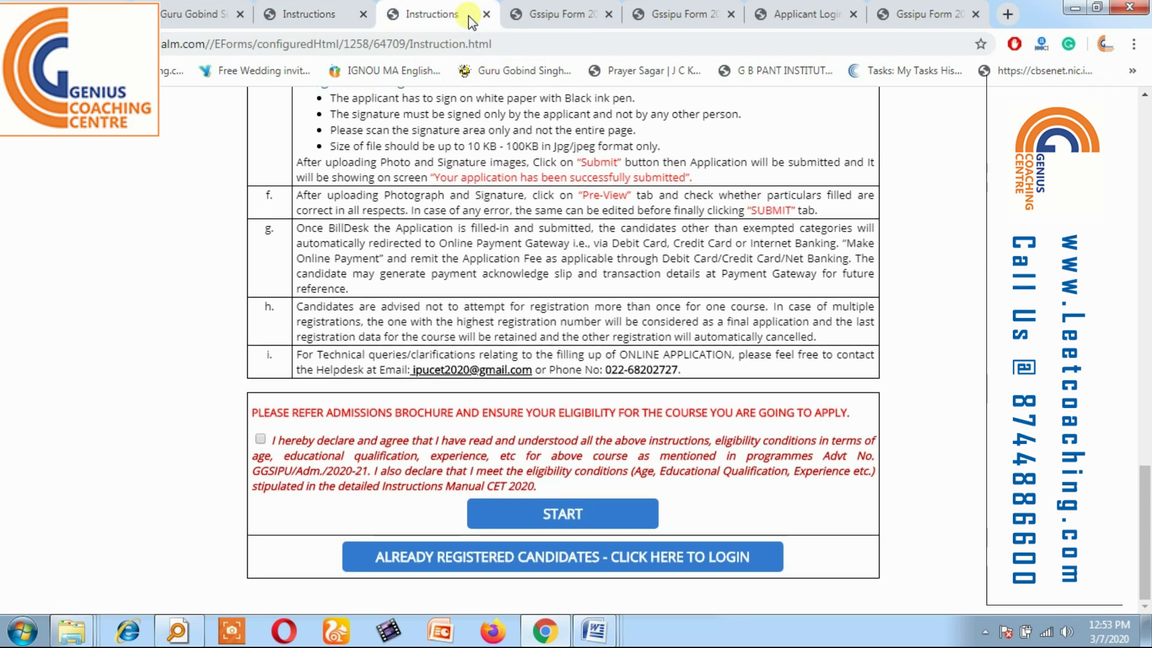
{"action": "left_click", "coordinate": [312, 13]}
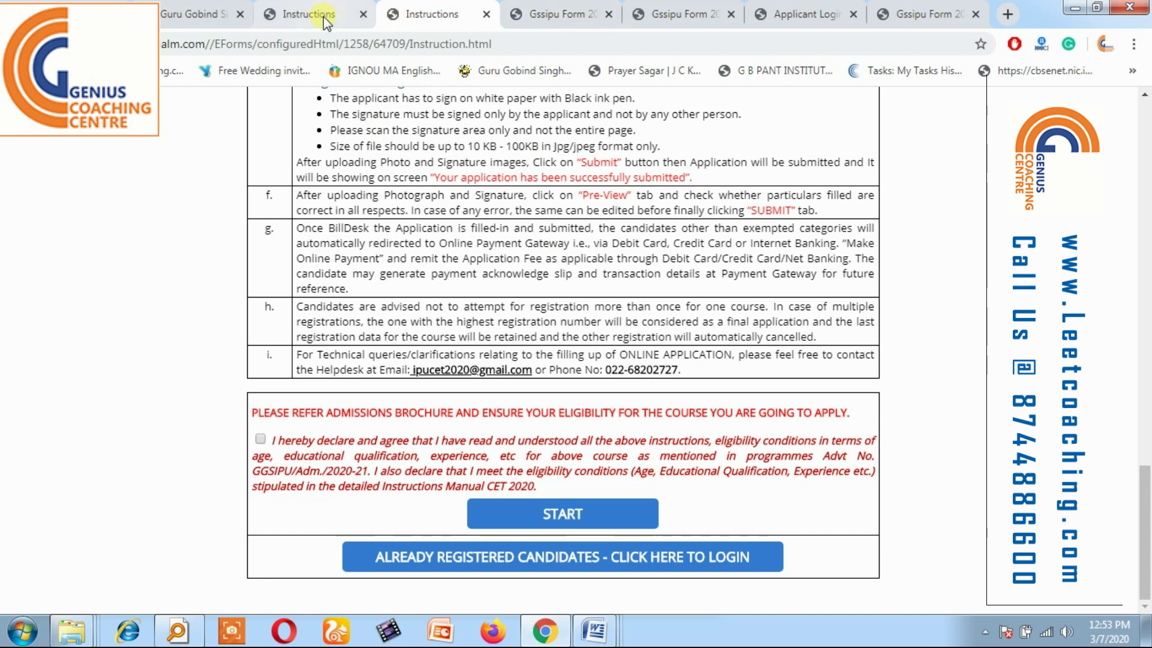
{"action": "left_click", "coordinate": [566, 18]}
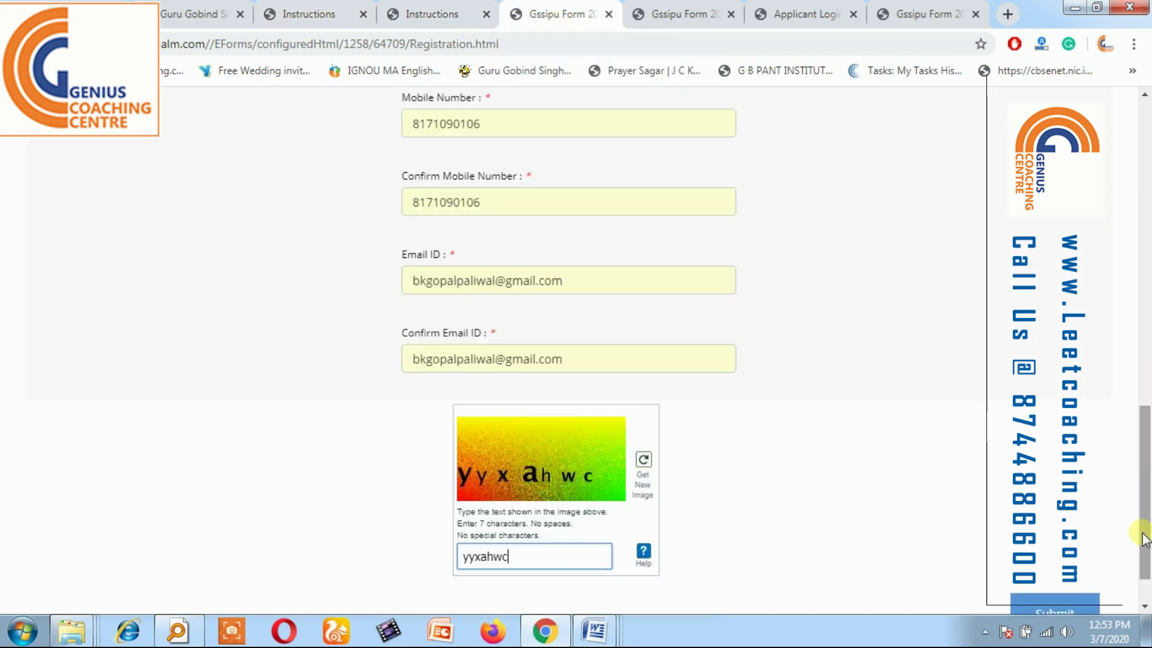
{"action": "left_click_drag", "start_coordinate": [1144, 528], "coordinate": [951, 274]}
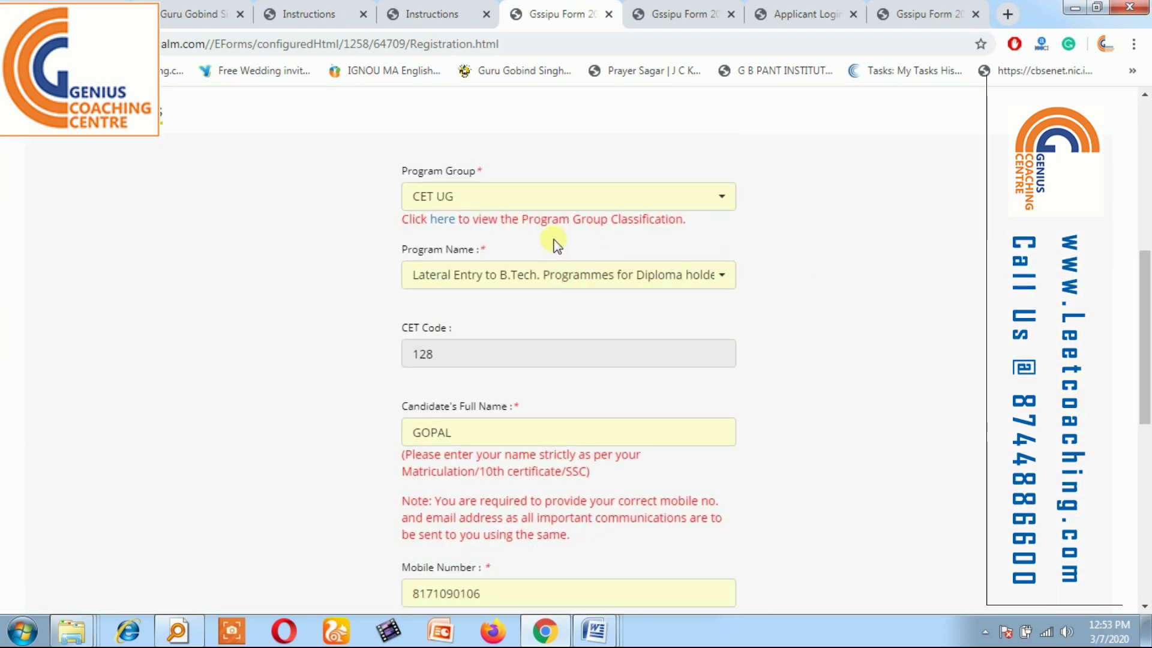
Keep Program Group CET UG and Program Name Lateral Entry to B.Tech. for Diploma holders.
{"action": "left_click", "coordinate": [514, 197]}
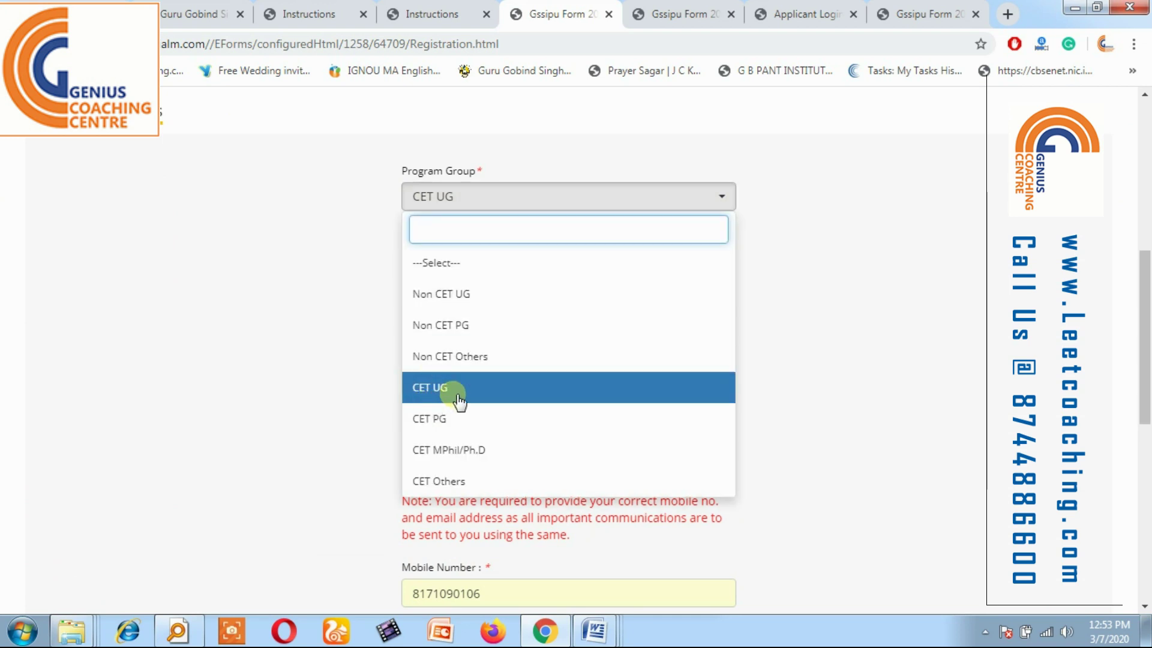
{"action": "left_click", "coordinate": [855, 271]}
{"action": "left_click", "coordinate": [478, 285]}
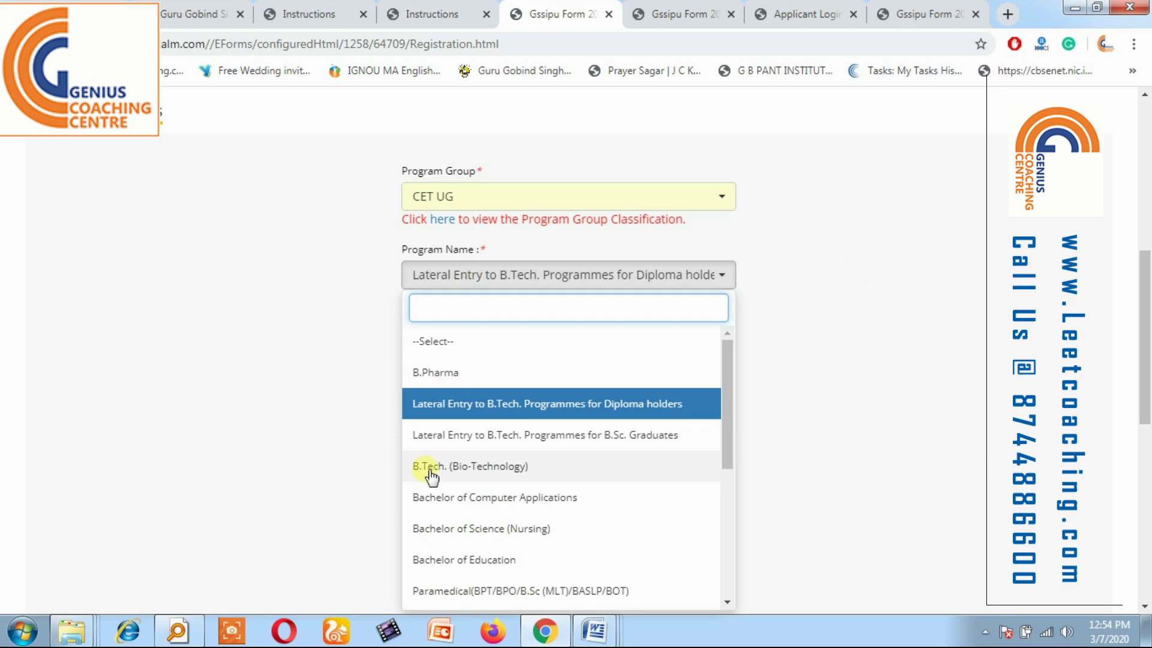
{"action": "left_click", "coordinate": [865, 367]}
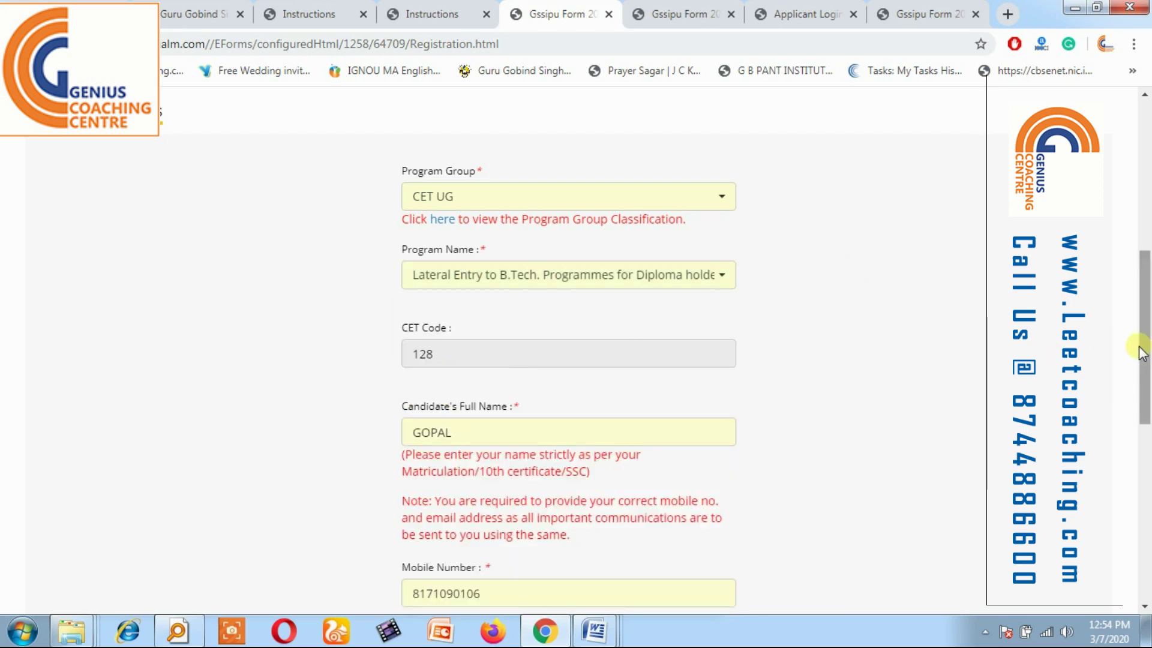
Review the rest of the form and captcha, then bring up the applicant profile page.
{"action": "left_click_drag", "start_coordinate": [1143, 348], "coordinate": [1143, 387]}
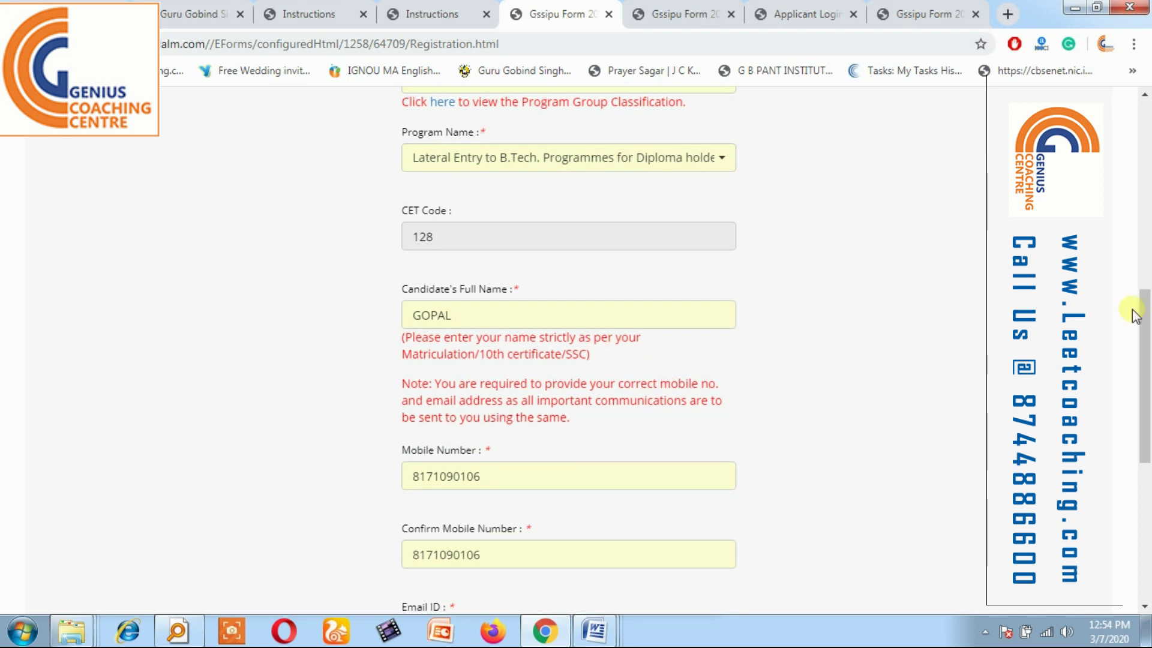
{"action": "left_click_drag", "start_coordinate": [1142, 312], "coordinate": [1142, 450]}
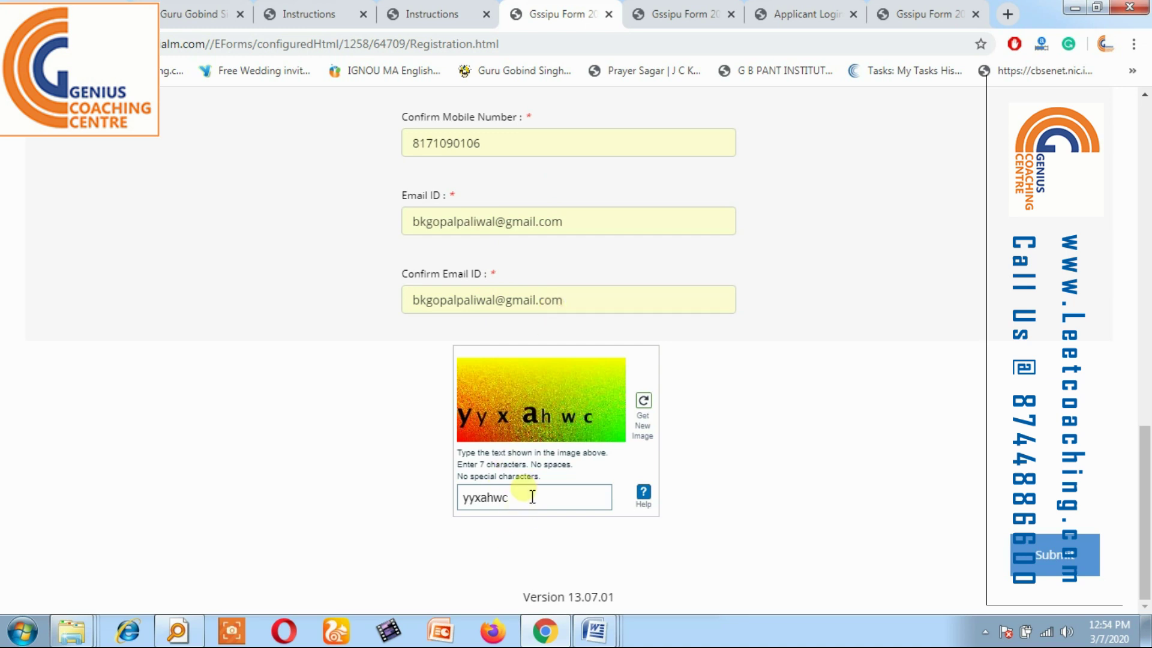
{"action": "scroll", "coordinate": [1134, 453], "scroll_direction": "up", "scroll_amount": 1}
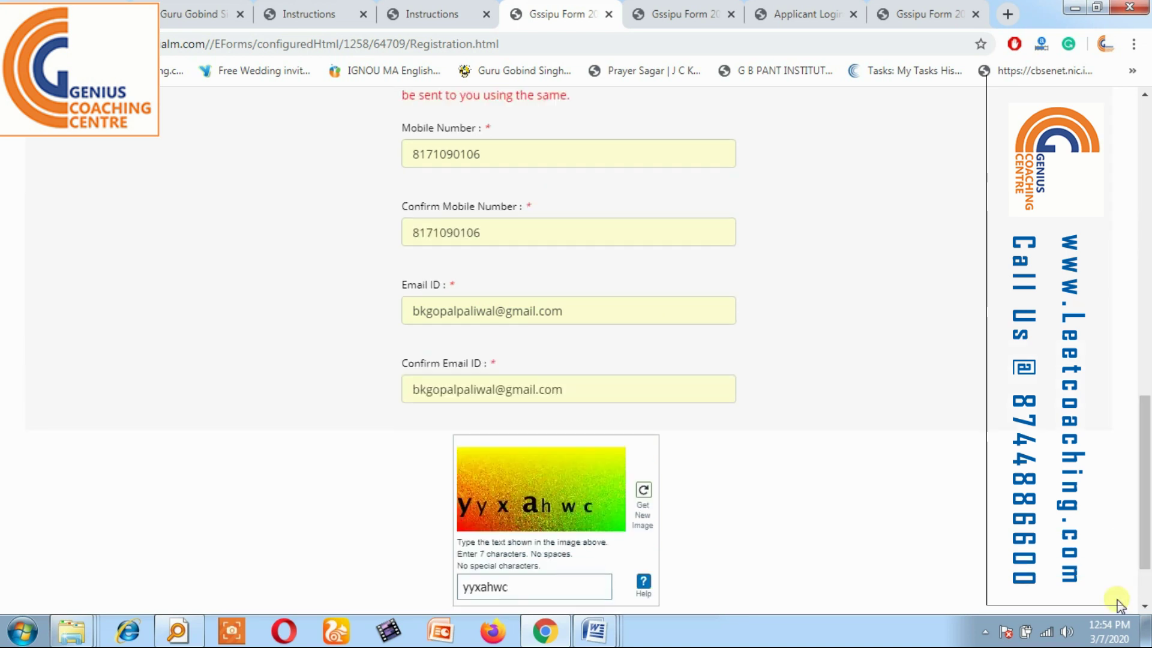
{"action": "scroll", "coordinate": [1074, 585], "scroll_direction": "down", "scroll_amount": 1}
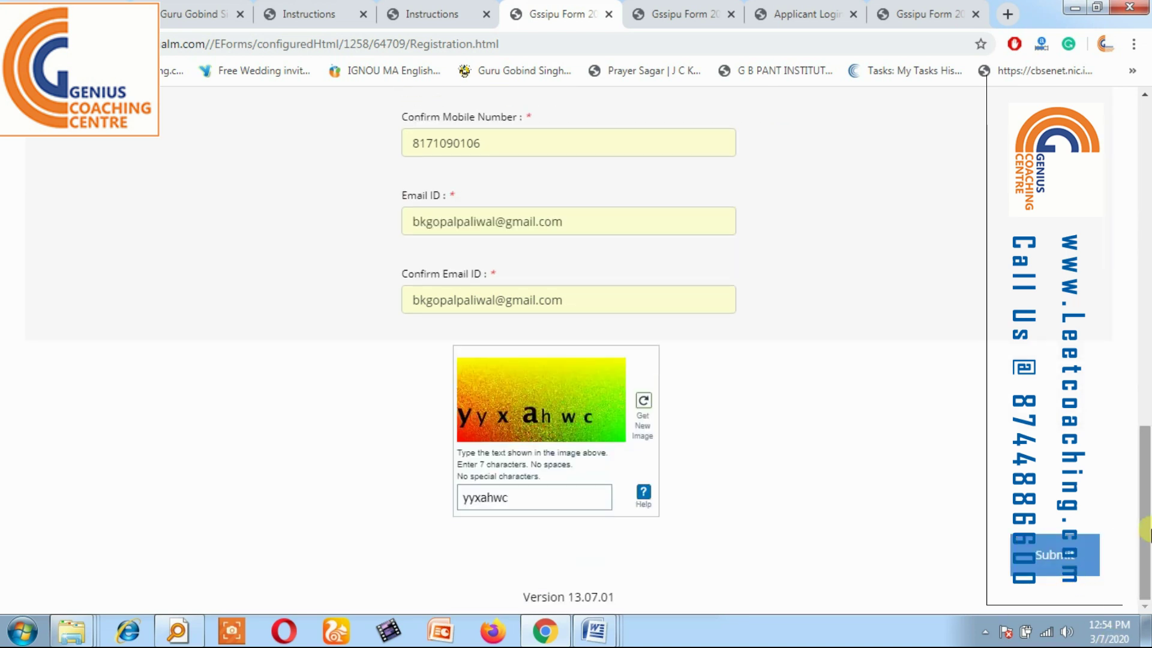
{"action": "scroll", "coordinate": [1145, 469], "scroll_direction": "up", "scroll_amount": 2}
{"action": "scroll", "coordinate": [1145, 469], "scroll_direction": "up", "scroll_amount": 2}
{"action": "left_click", "coordinate": [689, 14]}
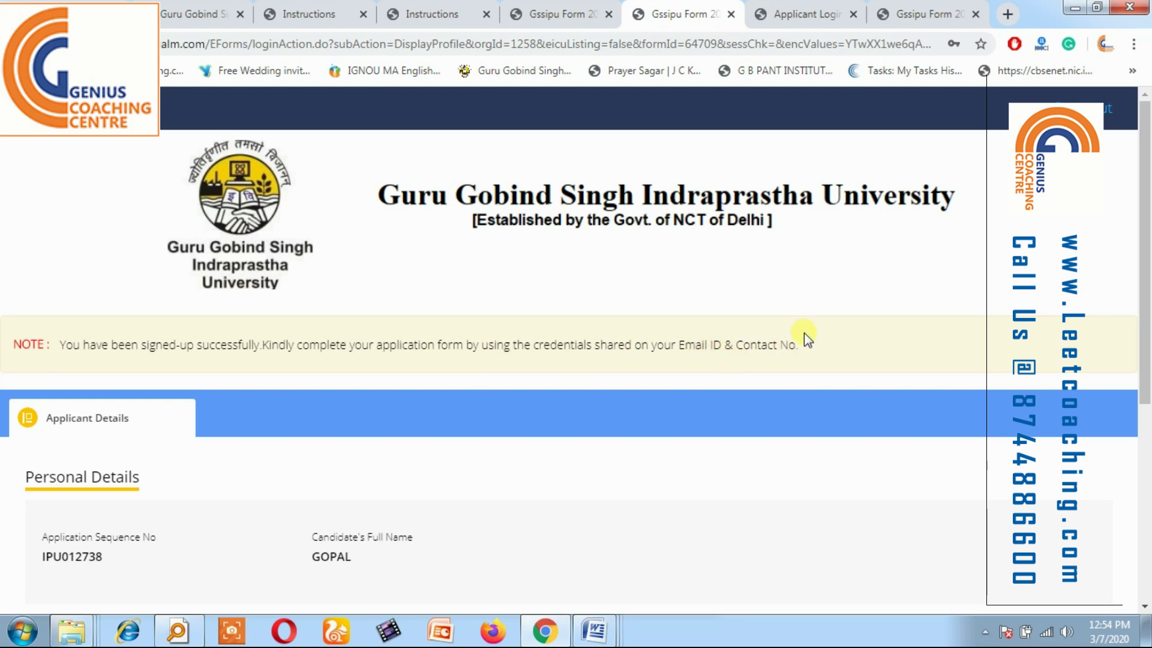
Read the emailed-credentials note and check the Candidate Login page's saved User Id suggestions.
{"action": "left_click_drag", "start_coordinate": [803, 336], "coordinate": [669, 354]}
{"action": "left_click", "coordinate": [706, 356]}
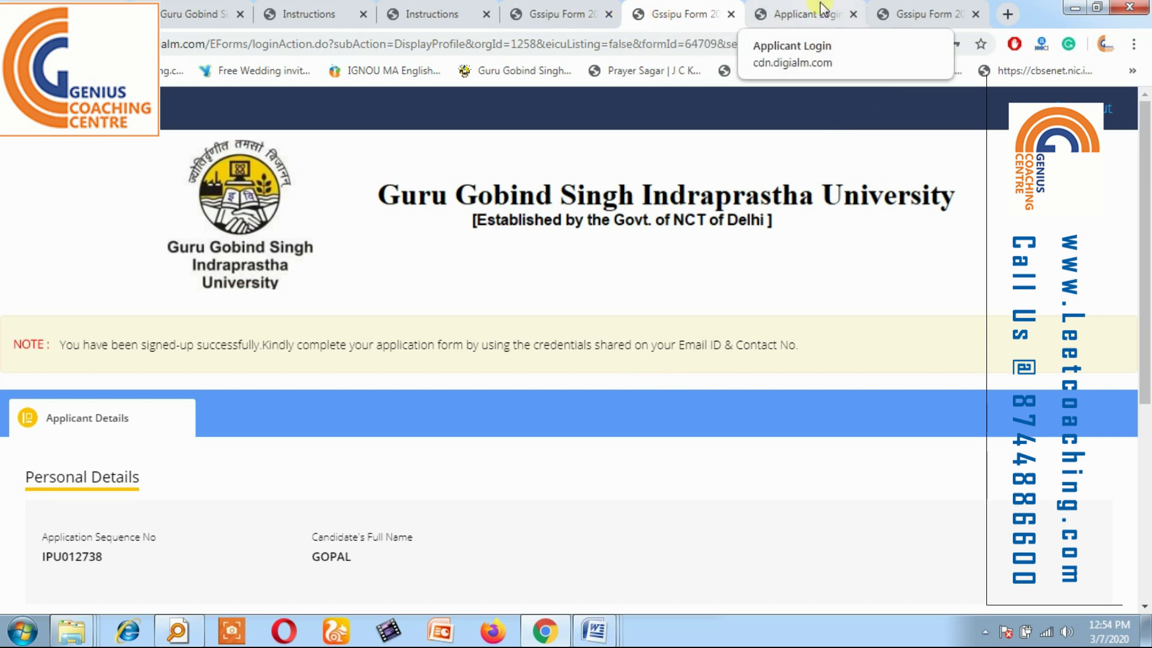
{"action": "left_click", "coordinate": [797, 18]}
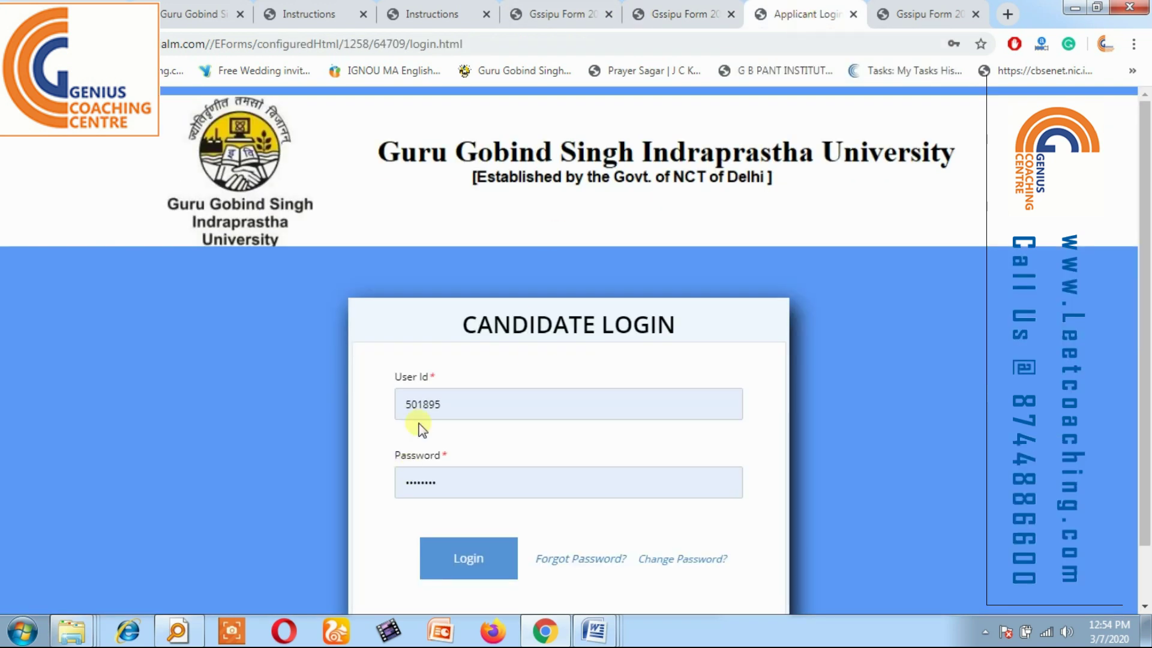
{"action": "left_click", "coordinate": [450, 413]}
{"action": "left_click", "coordinate": [347, 416]}
Re-tick the instructions declaration and return to the Candidate Login page.
{"action": "left_click", "coordinate": [462, 18]}
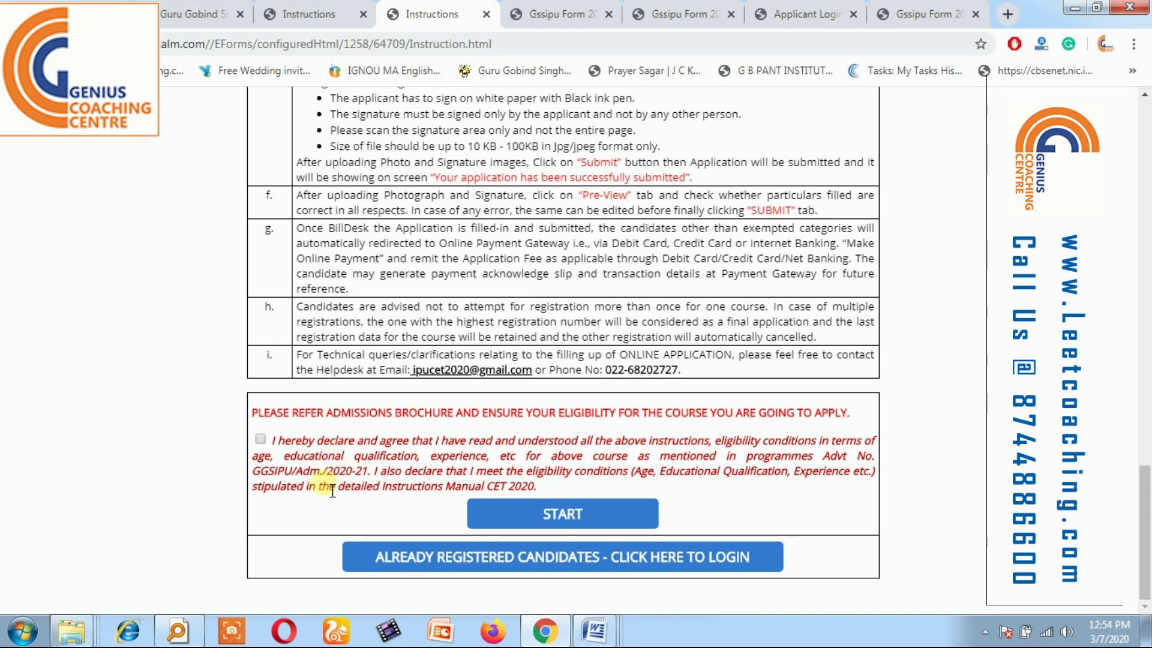
{"action": "left_click", "coordinate": [261, 440]}
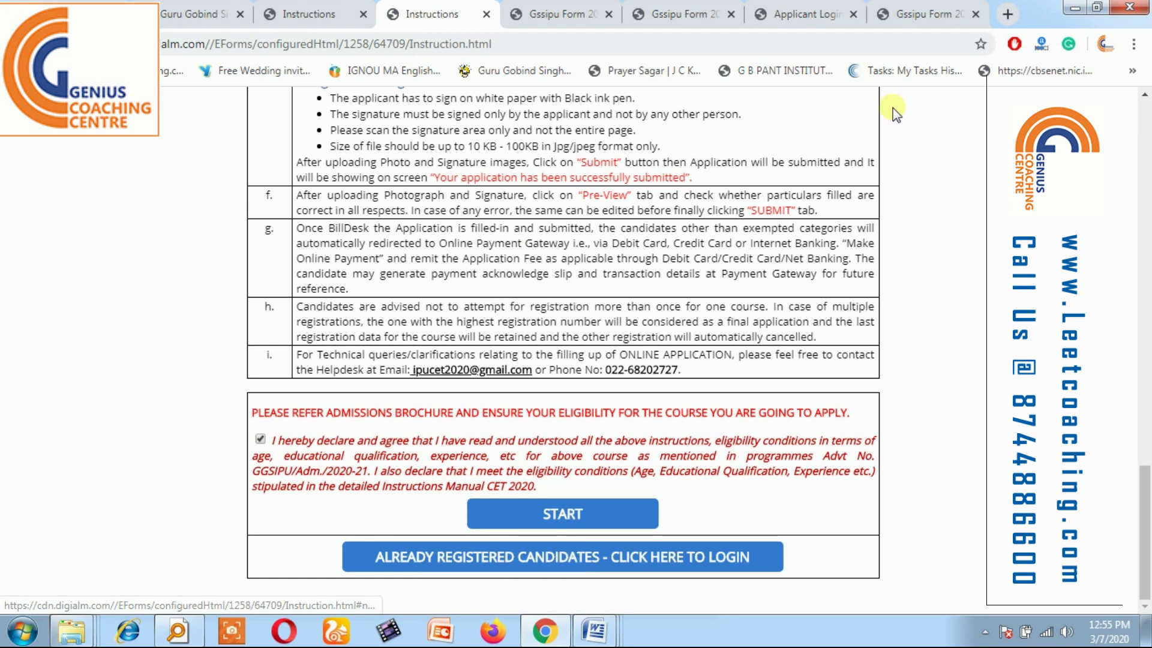
{"action": "left_click", "coordinate": [816, 13]}
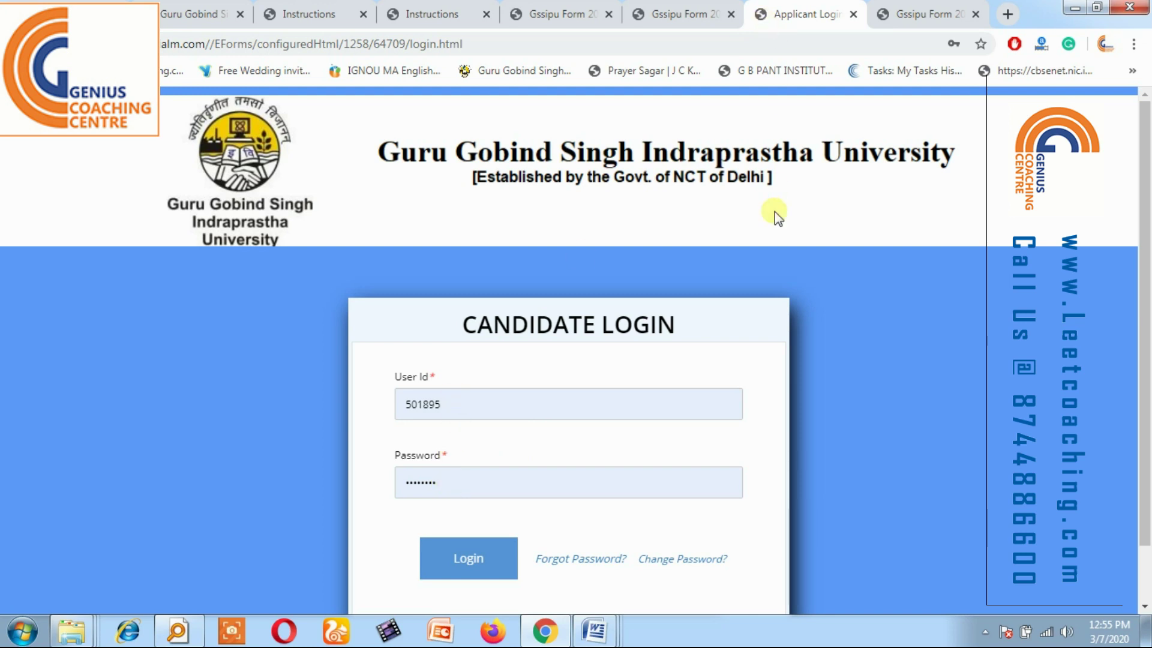
From the logged-in applicant profile, launch the form via 'Click here to fill Application Form'.
{"action": "left_click", "coordinate": [924, 14]}
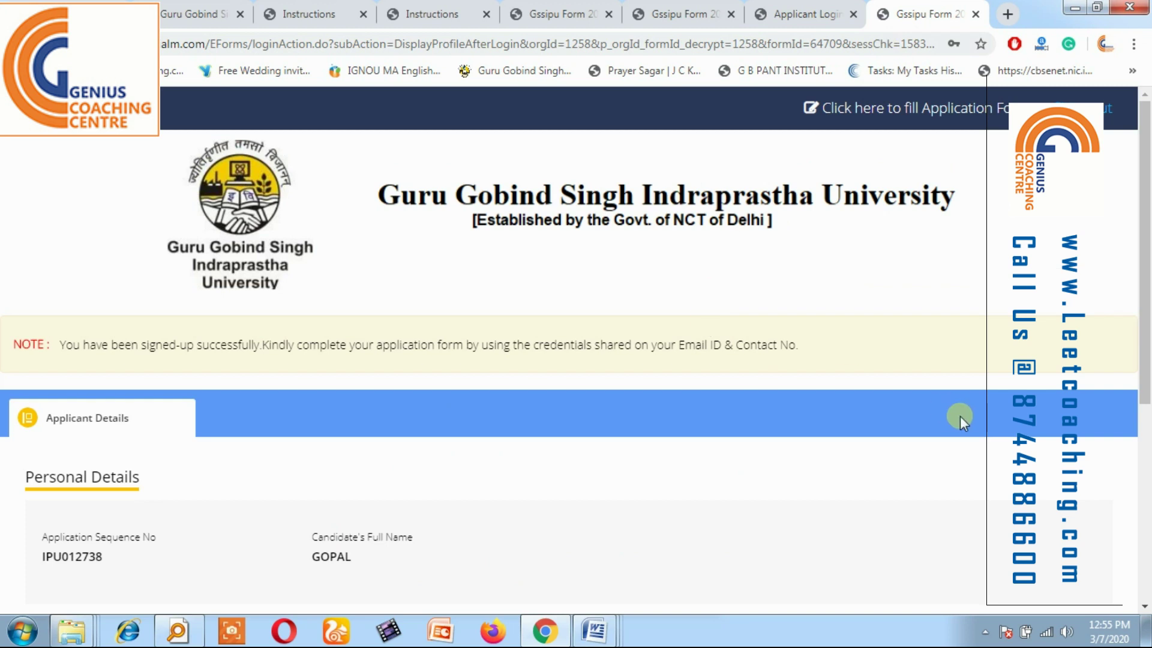
{"action": "scroll", "coordinate": [1148, 292], "scroll_direction": "down", "scroll_amount": 4}
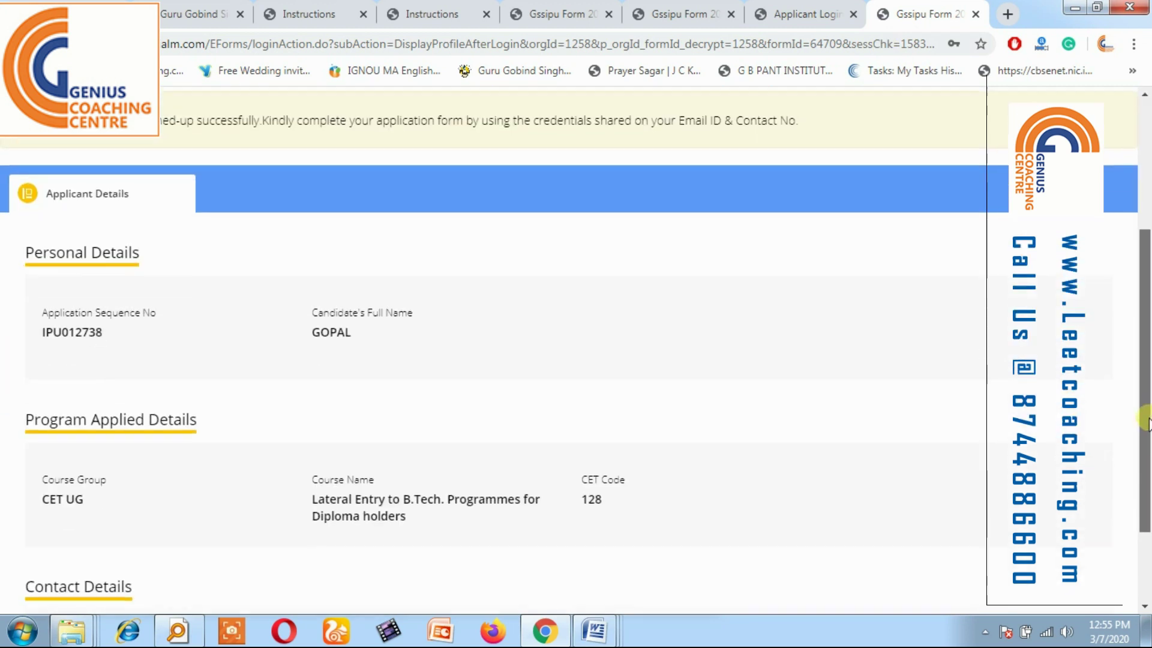
{"action": "left_click_drag", "start_coordinate": [1146, 374], "coordinate": [1010, 481]}
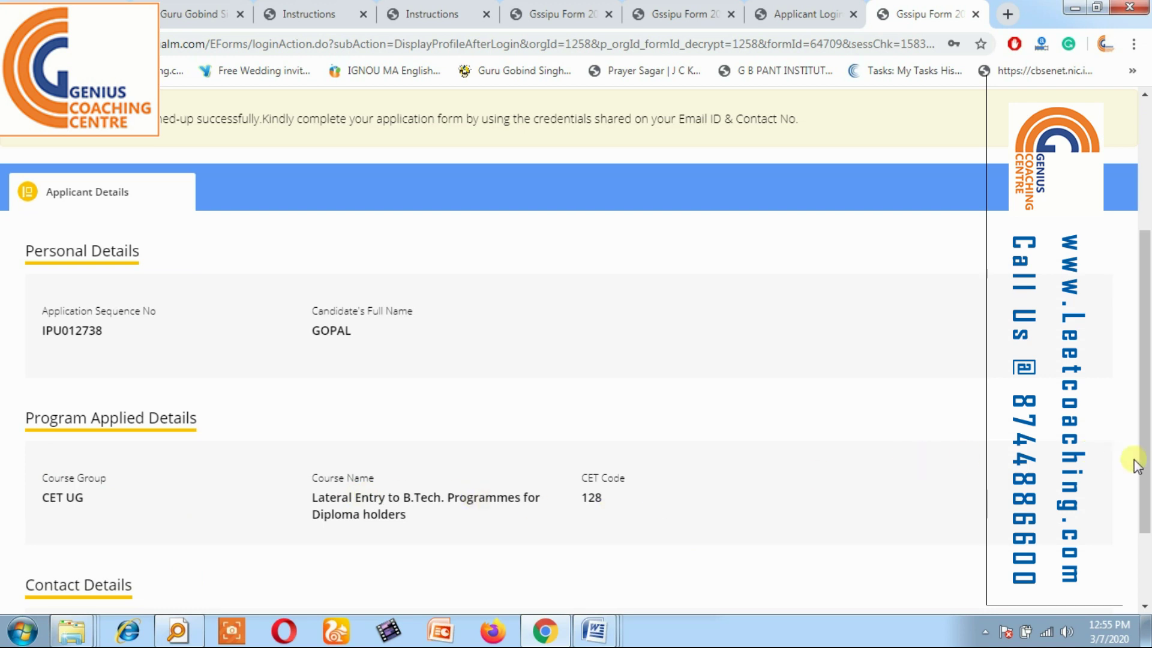
{"action": "left_click_drag", "start_coordinate": [1139, 463], "coordinate": [1143, 269]}
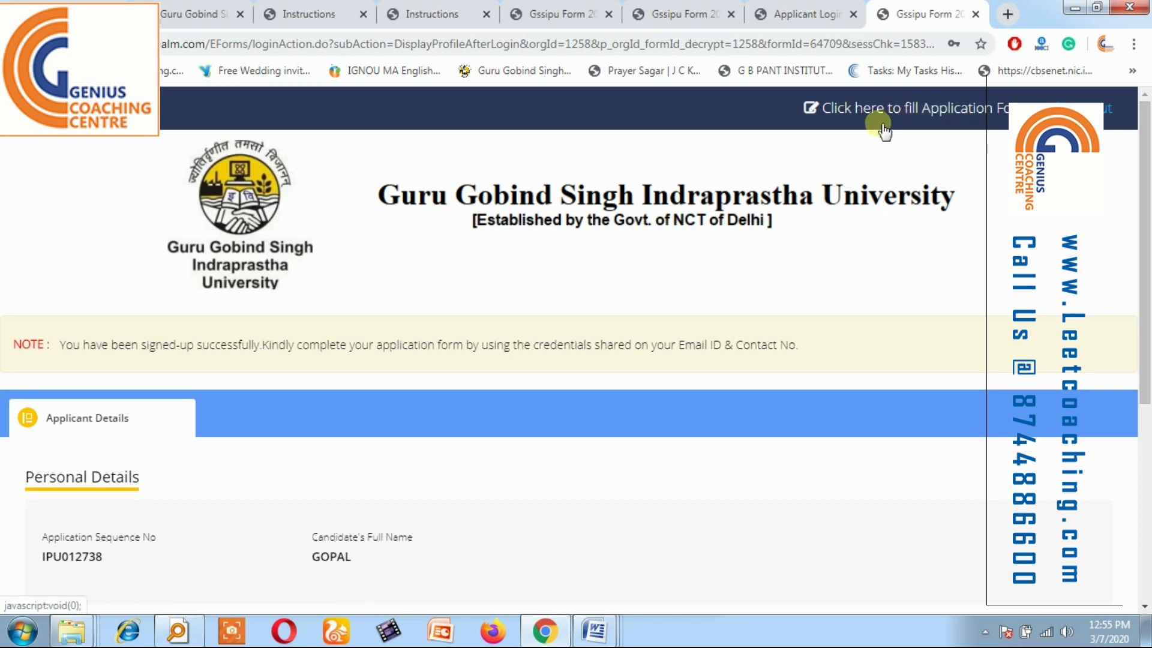
{"action": "left_click", "coordinate": [861, 111]}
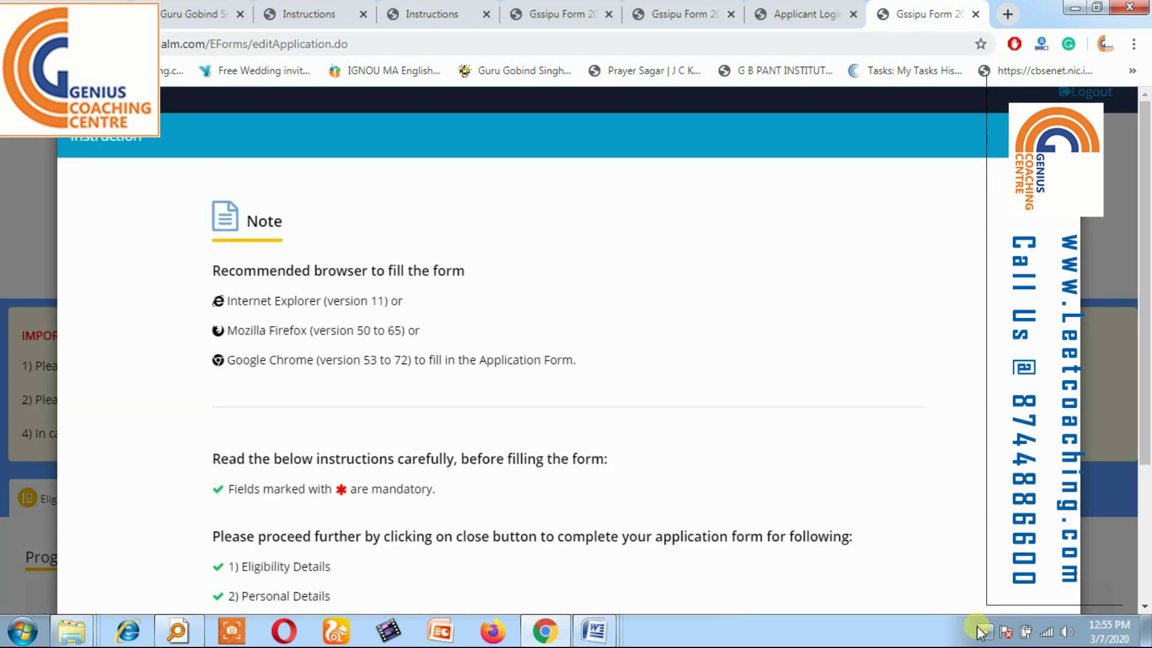
Close the instruction note and preview the Personal and Qualification Details sections.
{"action": "left_click_drag", "start_coordinate": [1145, 372], "coordinate": [1131, 570]}
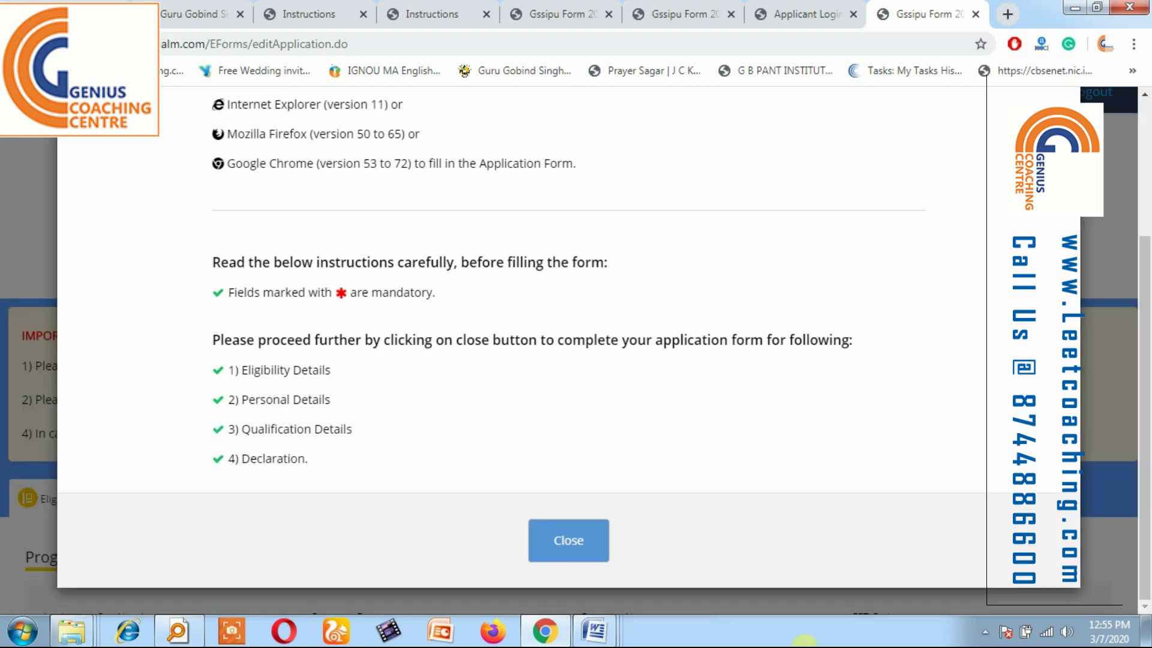
{"action": "left_click", "coordinate": [567, 569]}
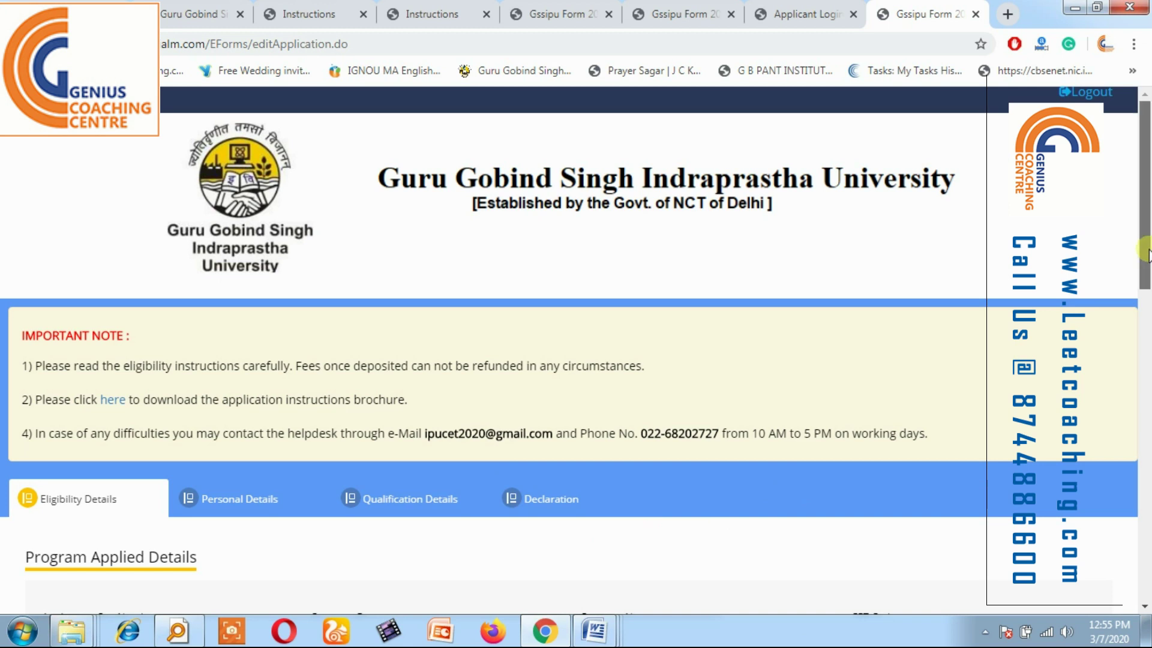
{"action": "scroll", "coordinate": [780, 444], "scroll_direction": "down", "scroll_amount": 4}
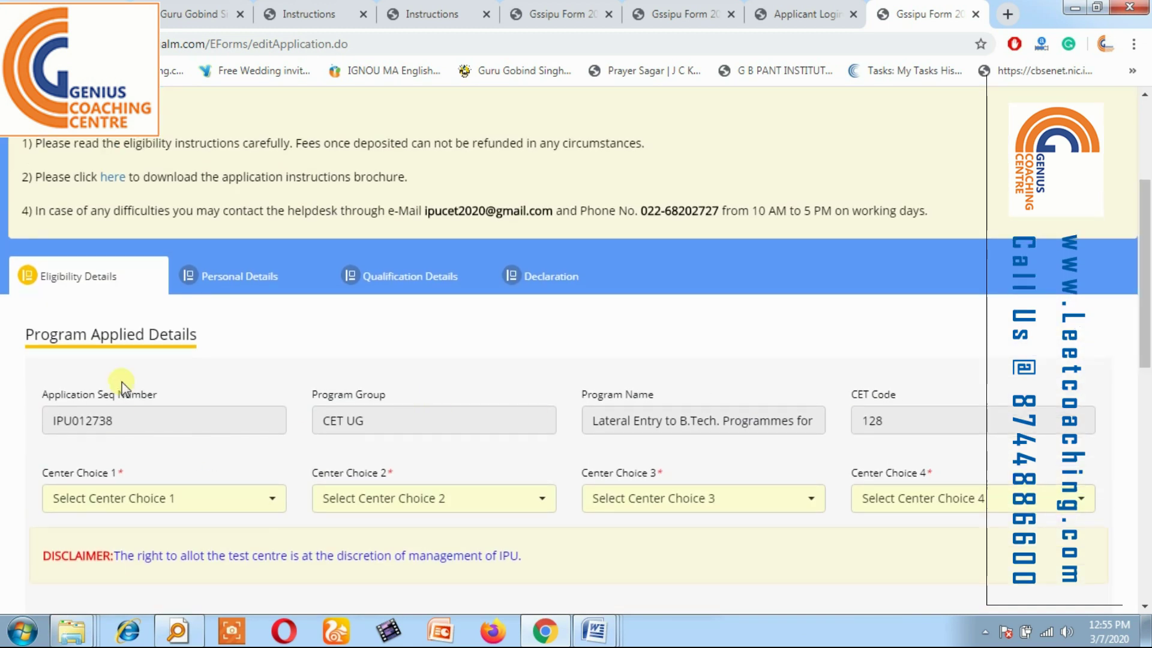
{"action": "left_click", "coordinate": [267, 292]}
{"action": "left_click", "coordinate": [354, 275]}
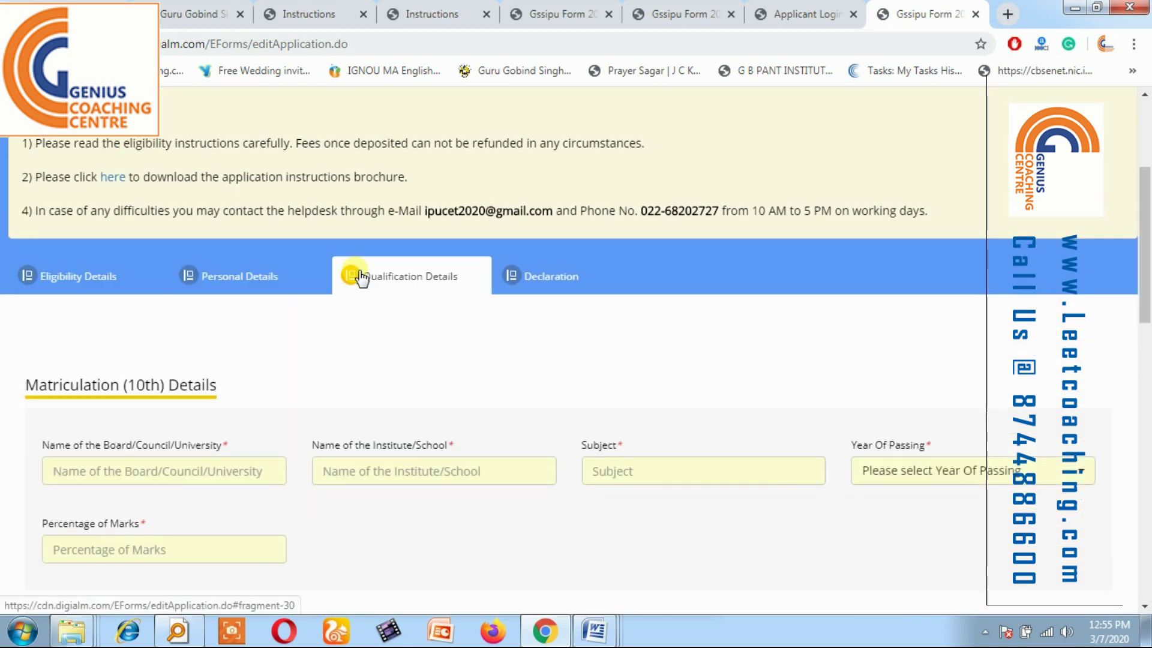
Compare the Declaration and Qualification sections, then return to Eligibility Details.
{"action": "left_click", "coordinate": [551, 276]}
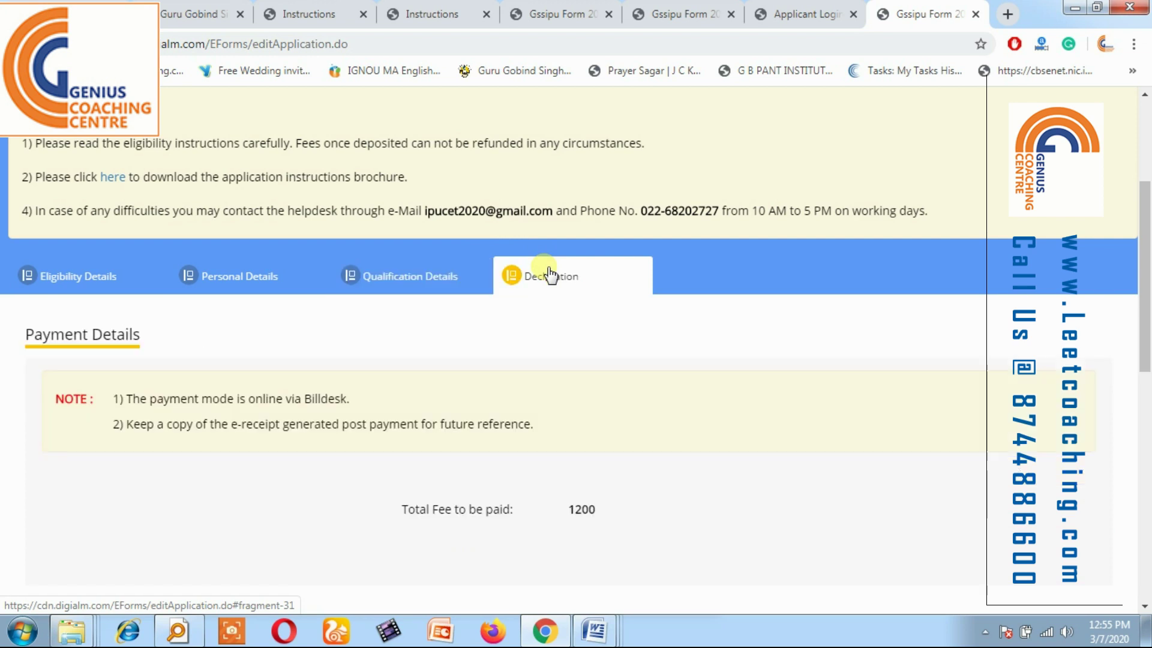
{"action": "left_click", "coordinate": [382, 297]}
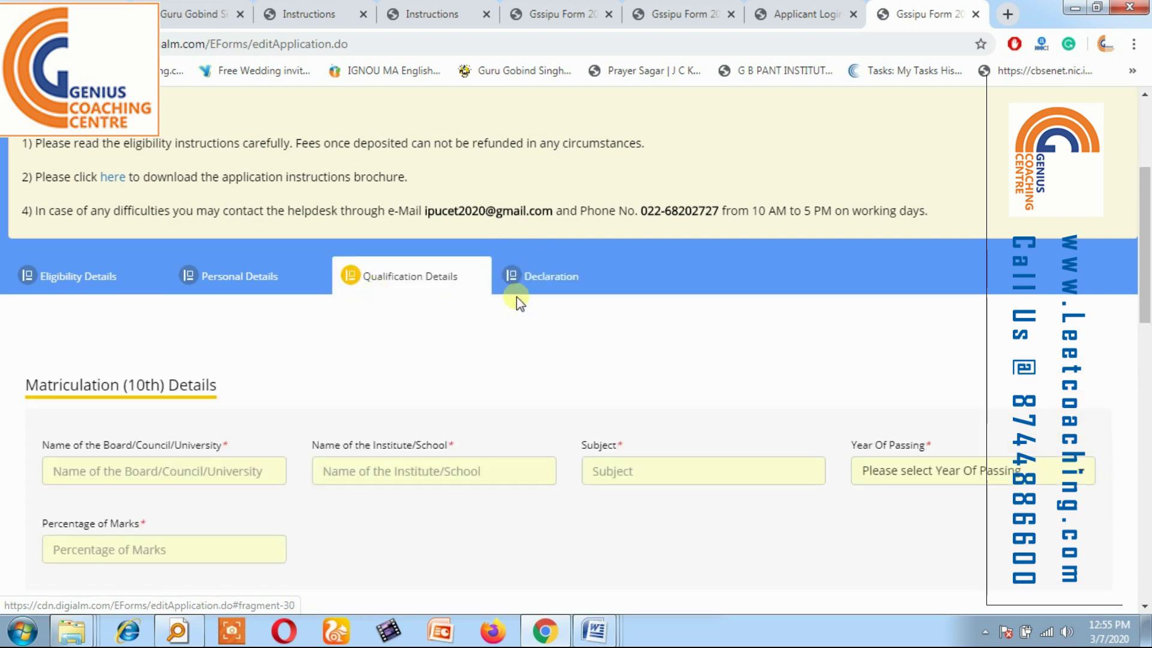
{"action": "left_click", "coordinate": [545, 300]}
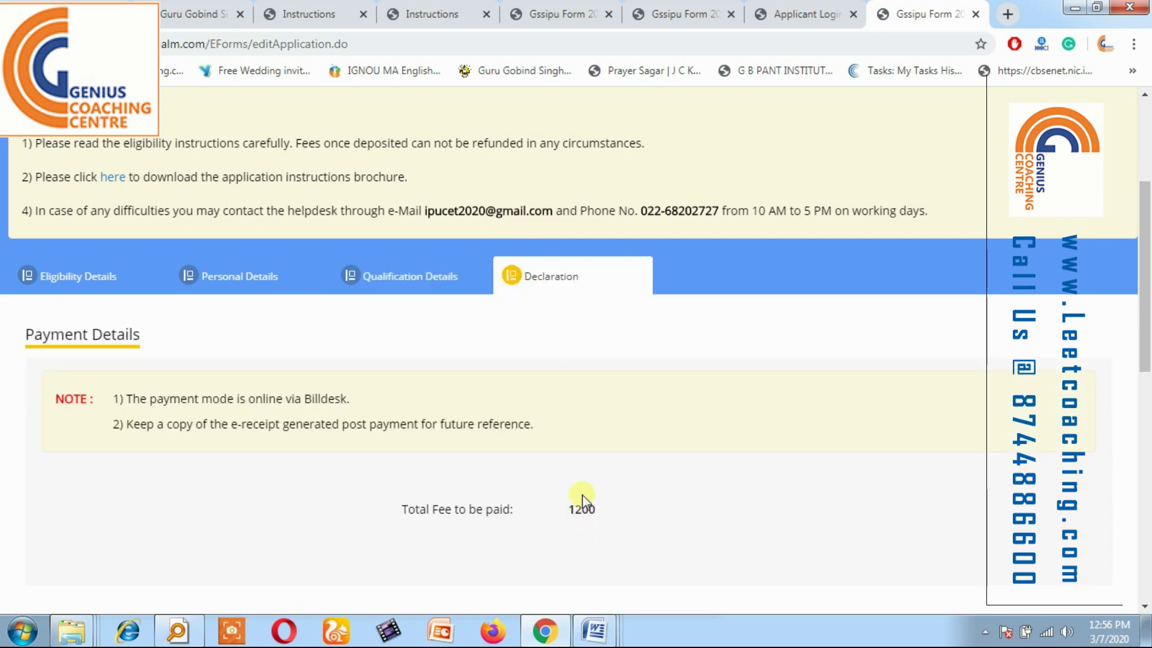
{"action": "left_click", "coordinate": [434, 282]}
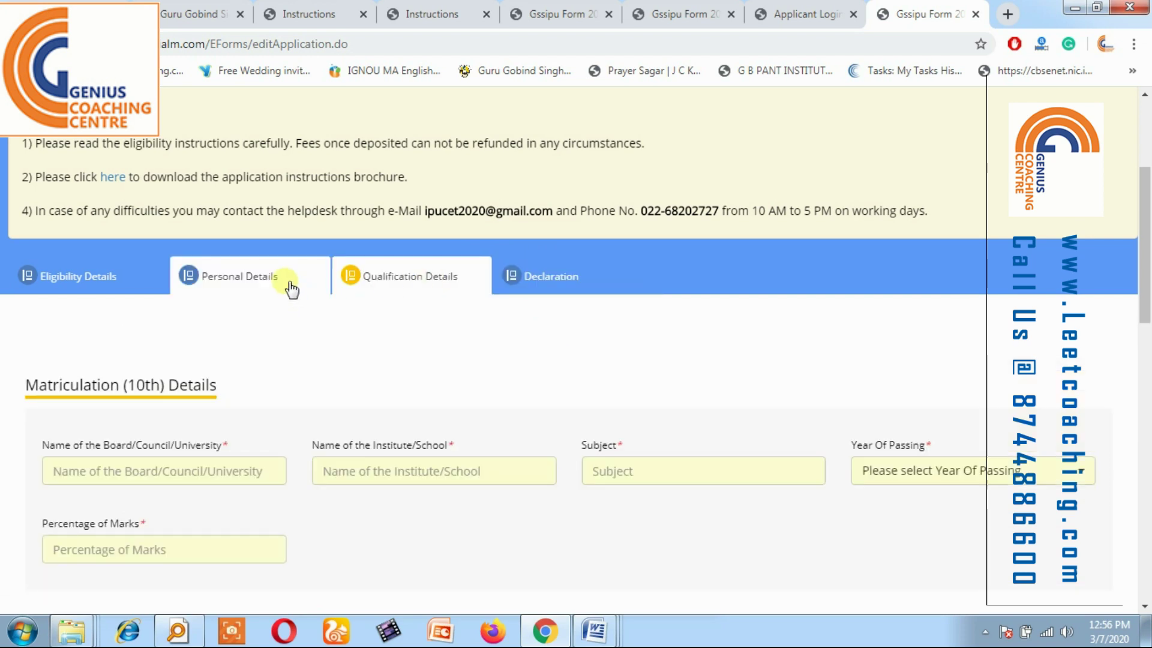
{"action": "left_click", "coordinate": [290, 288]}
{"action": "left_click", "coordinate": [124, 292]}
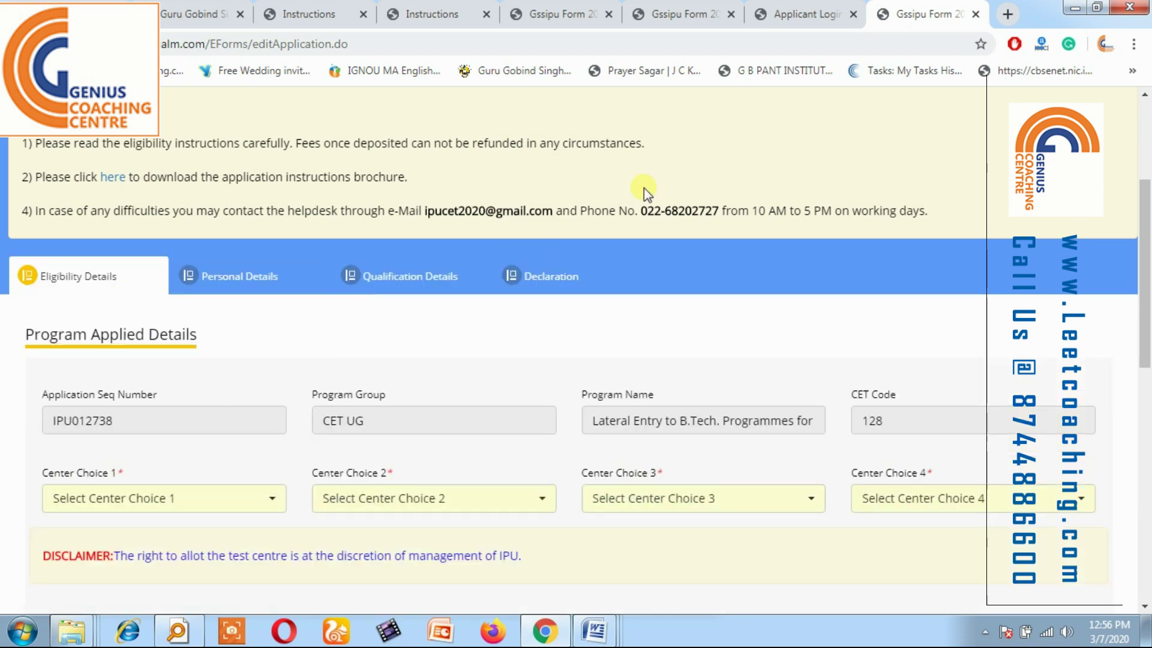
{"action": "left_click", "coordinate": [985, 632]}
{"action": "mouse_move", "coordinate": [973, 562]}
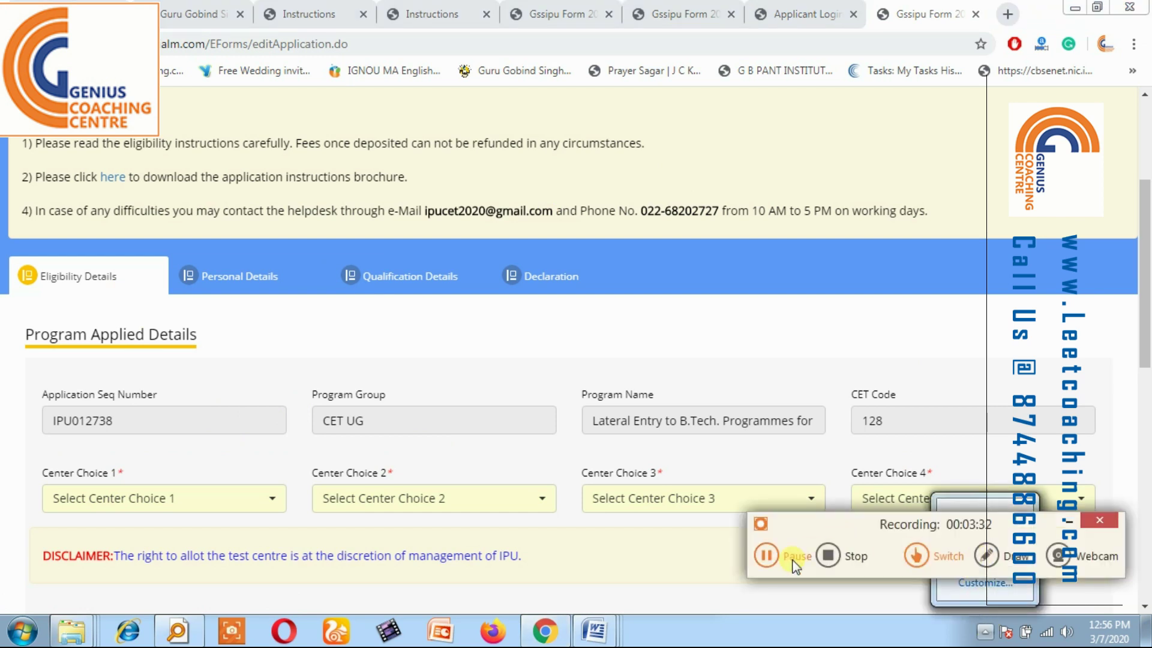
{"action": "left_click", "coordinate": [767, 555]}
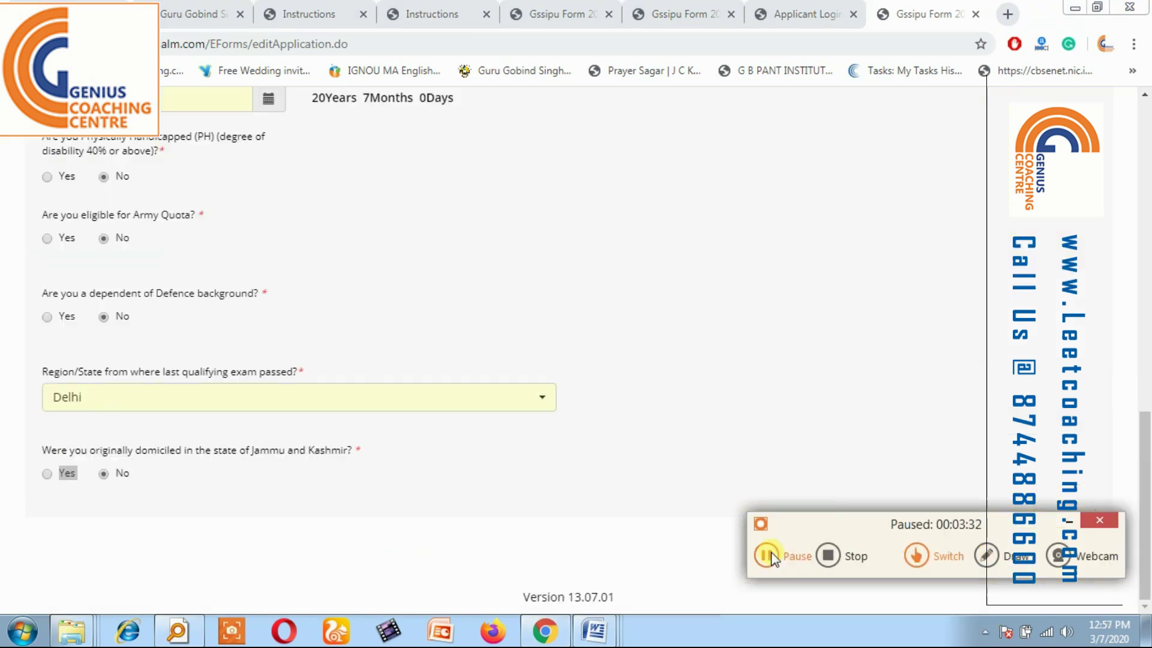
{"action": "left_click", "coordinate": [767, 555]}
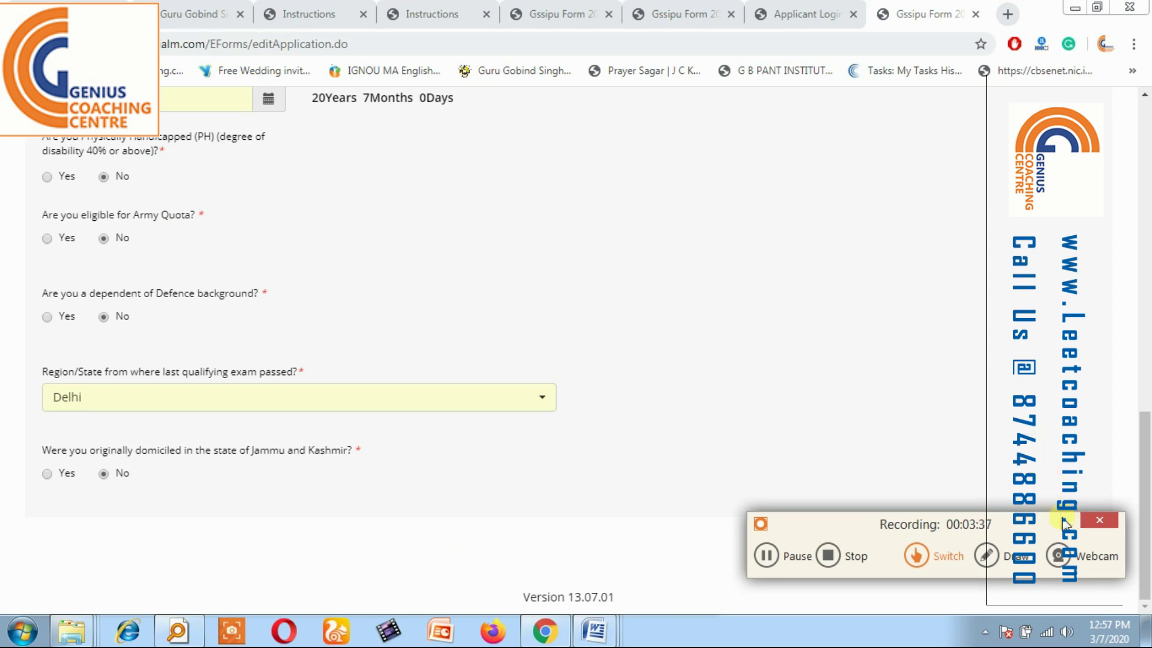
Keep Delhi as the region of last exam and save the eligibility details.
{"action": "left_click_drag", "start_coordinate": [1145, 504], "coordinate": [1145, 331]}
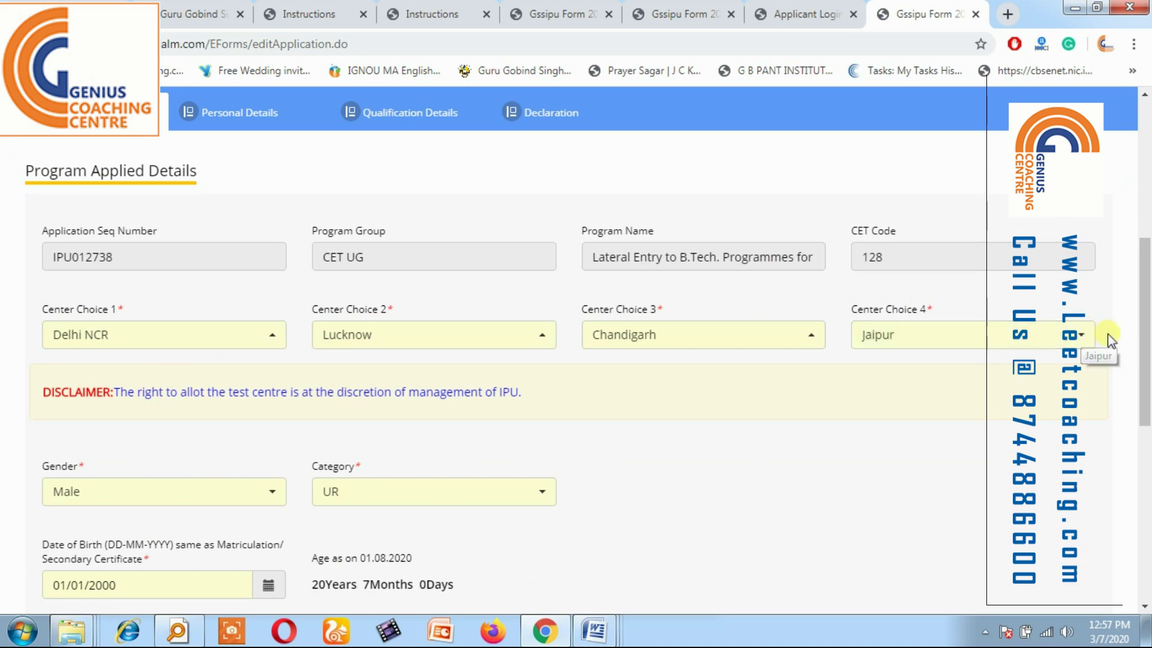
{"action": "left_click_drag", "start_coordinate": [1142, 365], "coordinate": [1141, 430]}
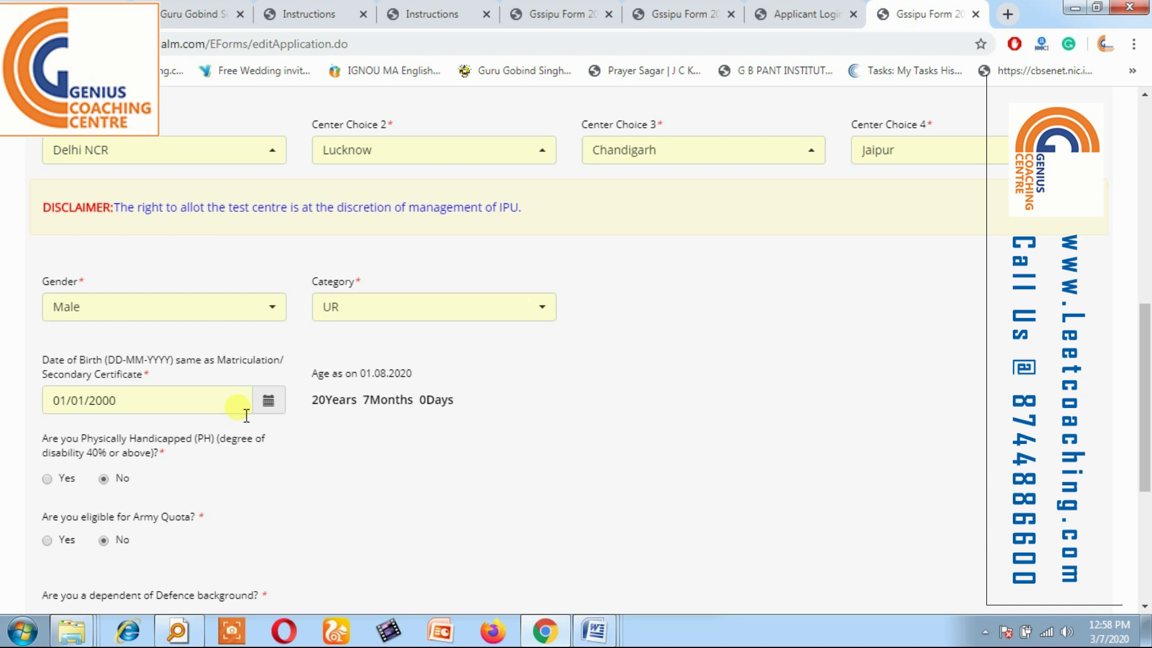
{"action": "left_click_drag", "start_coordinate": [1142, 398], "coordinate": [1142, 456]}
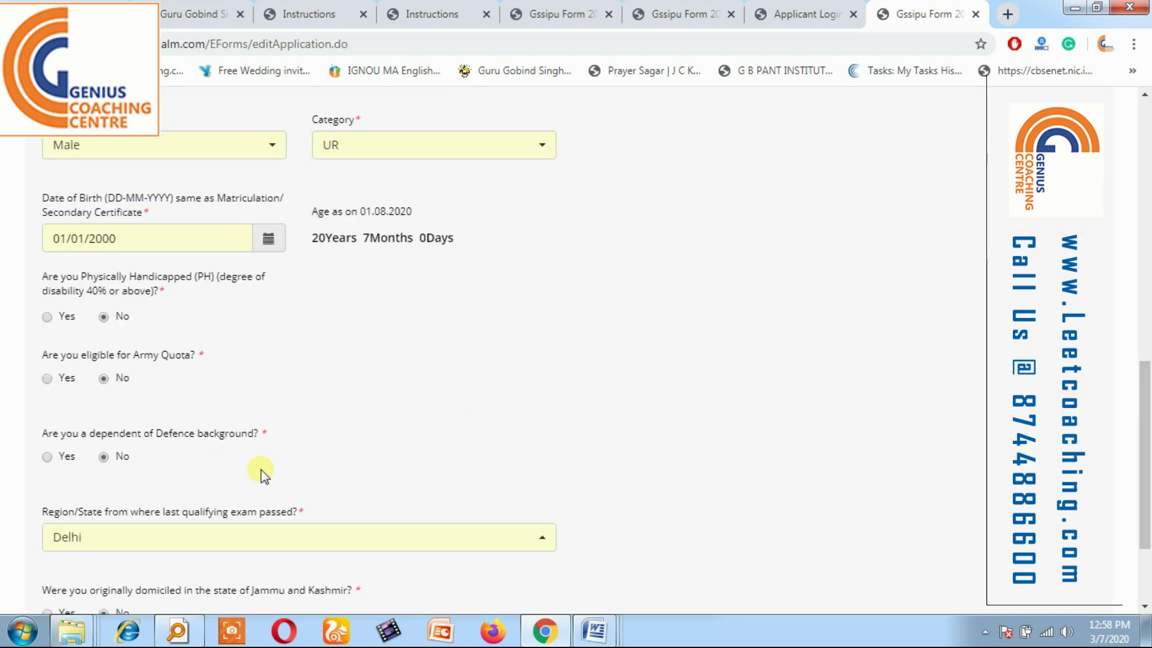
{"action": "left_click", "coordinate": [237, 545]}
{"action": "left_click", "coordinate": [236, 545]}
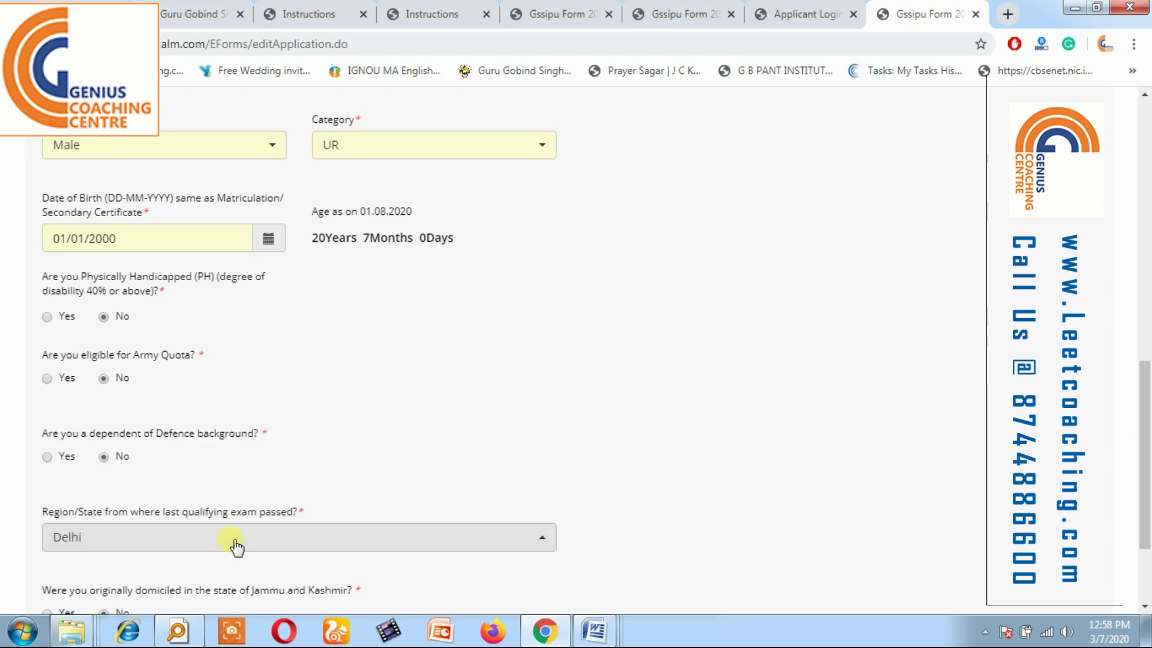
{"action": "left_click", "coordinate": [246, 541]}
{"action": "left_click", "coordinate": [248, 543]}
{"action": "left_click", "coordinate": [249, 542]}
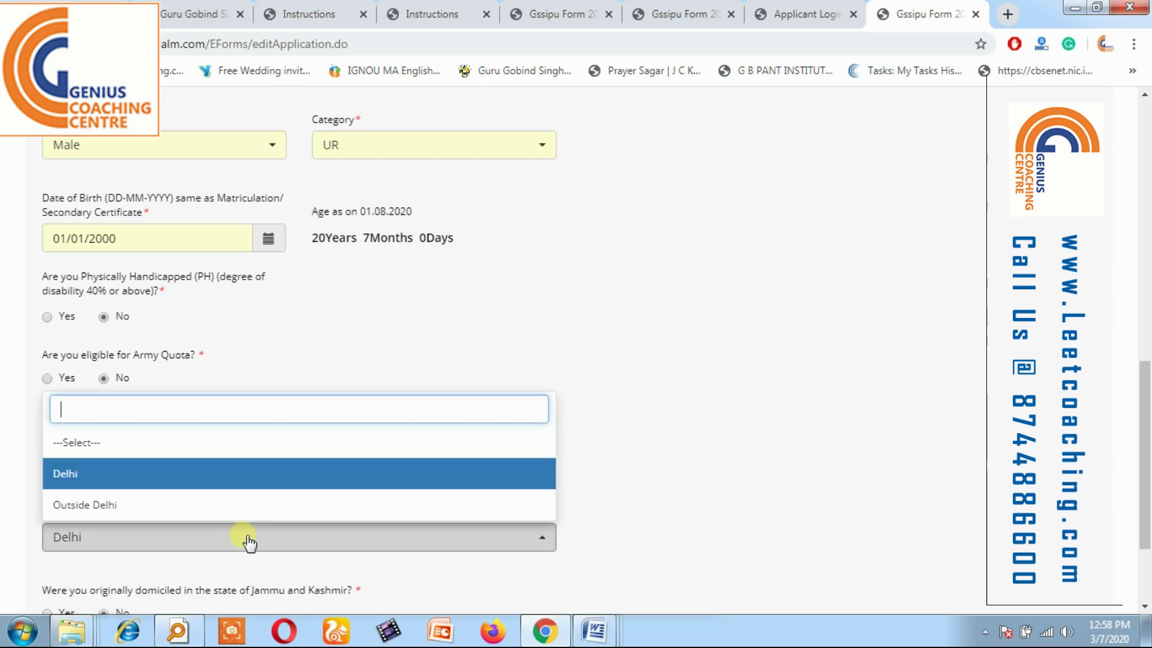
{"action": "left_click", "coordinate": [270, 468]}
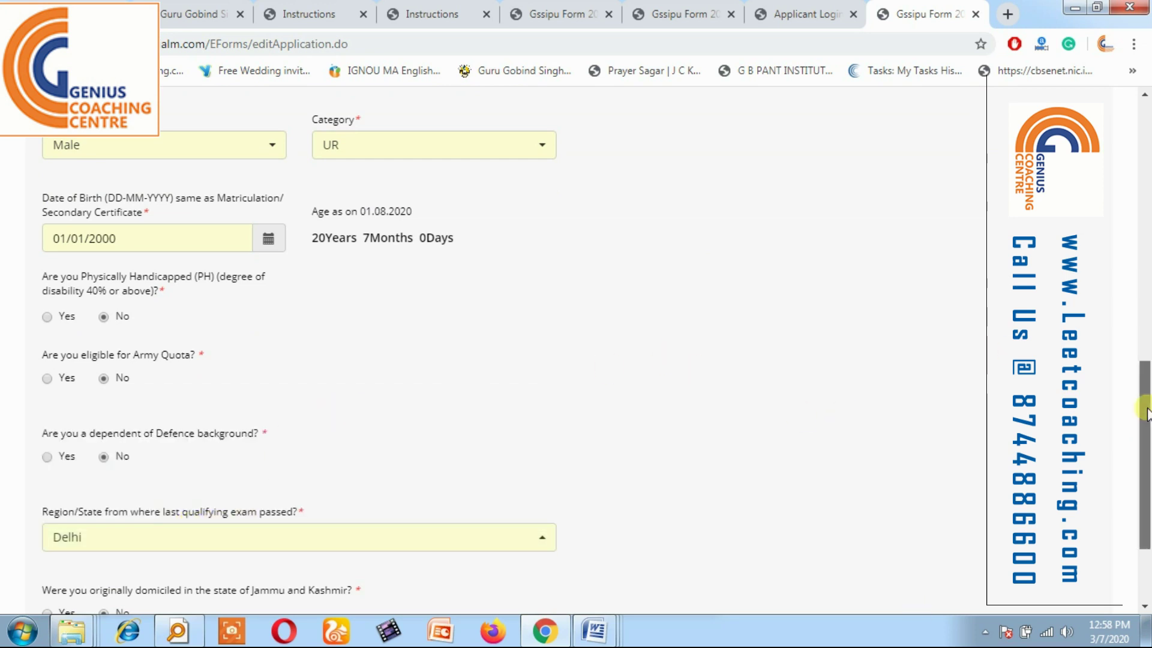
{"action": "left_click_drag", "start_coordinate": [1145, 408], "coordinate": [1145, 459]}
{"action": "left_click", "coordinate": [995, 527]}
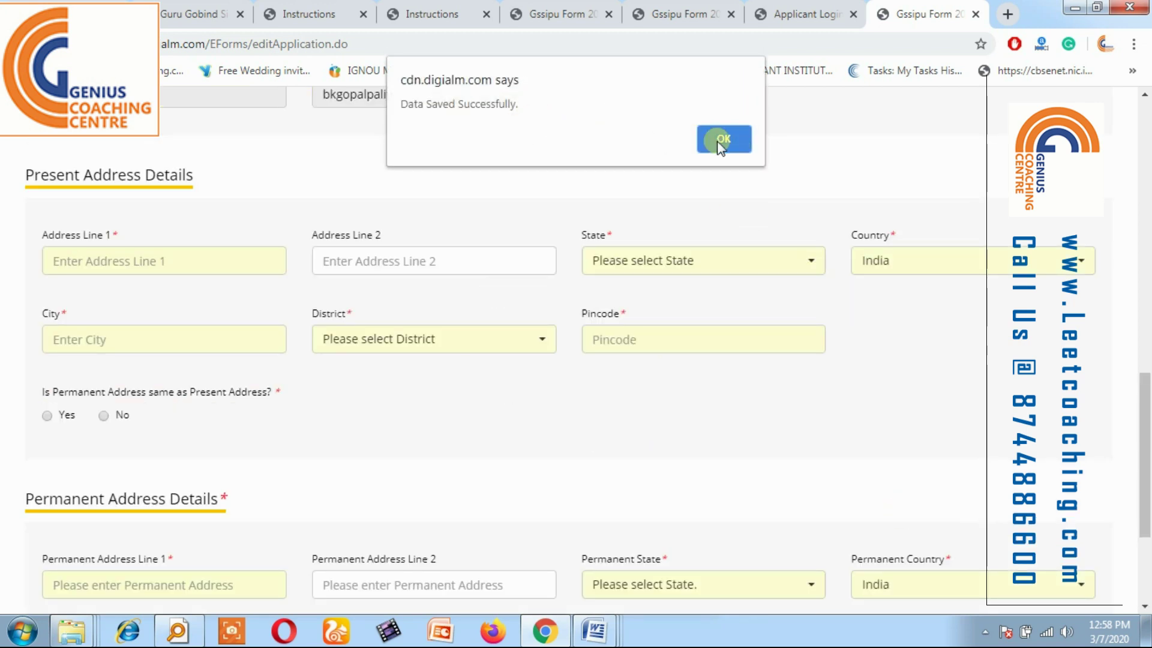
Acknowledge the save message and complete the candidate's name and mother's name fields.
{"action": "left_click", "coordinate": [720, 140]}
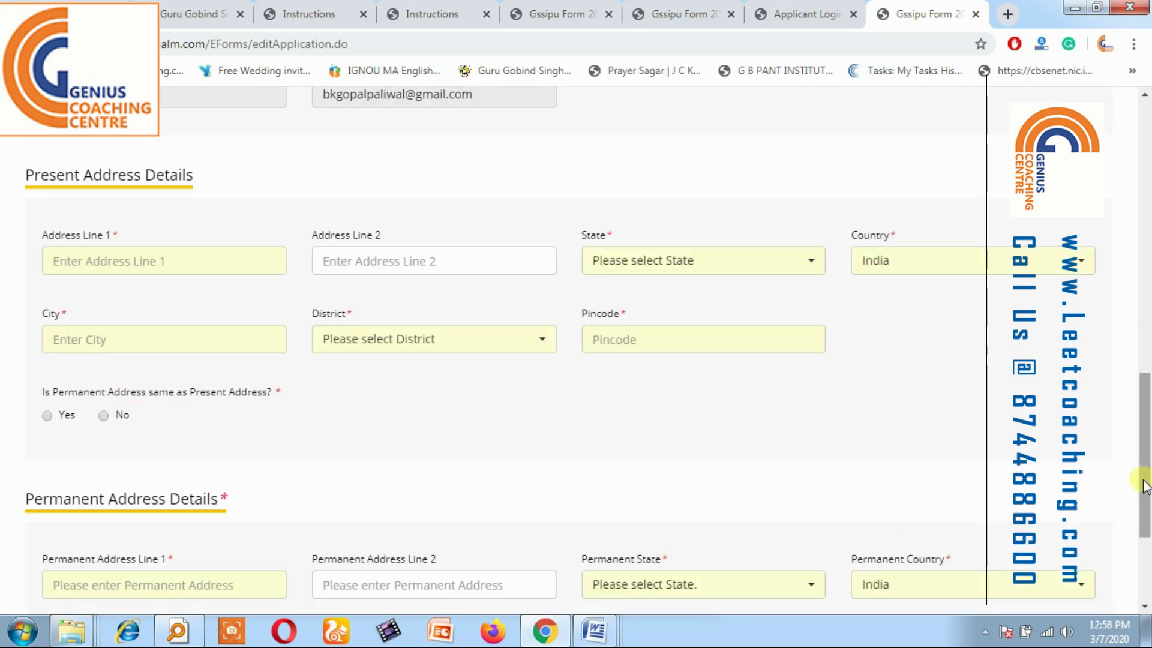
{"action": "left_click_drag", "start_coordinate": [1146, 486], "coordinate": [1147, 343]}
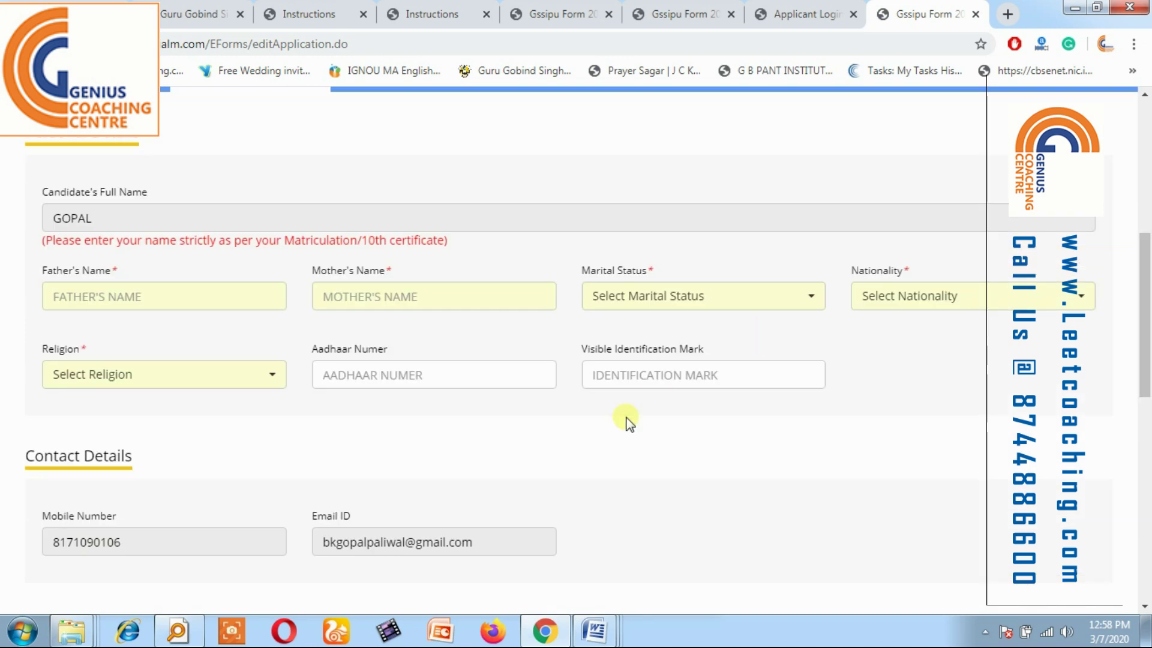
{"action": "left_click_drag", "start_coordinate": [1141, 335], "coordinate": [1141, 204]}
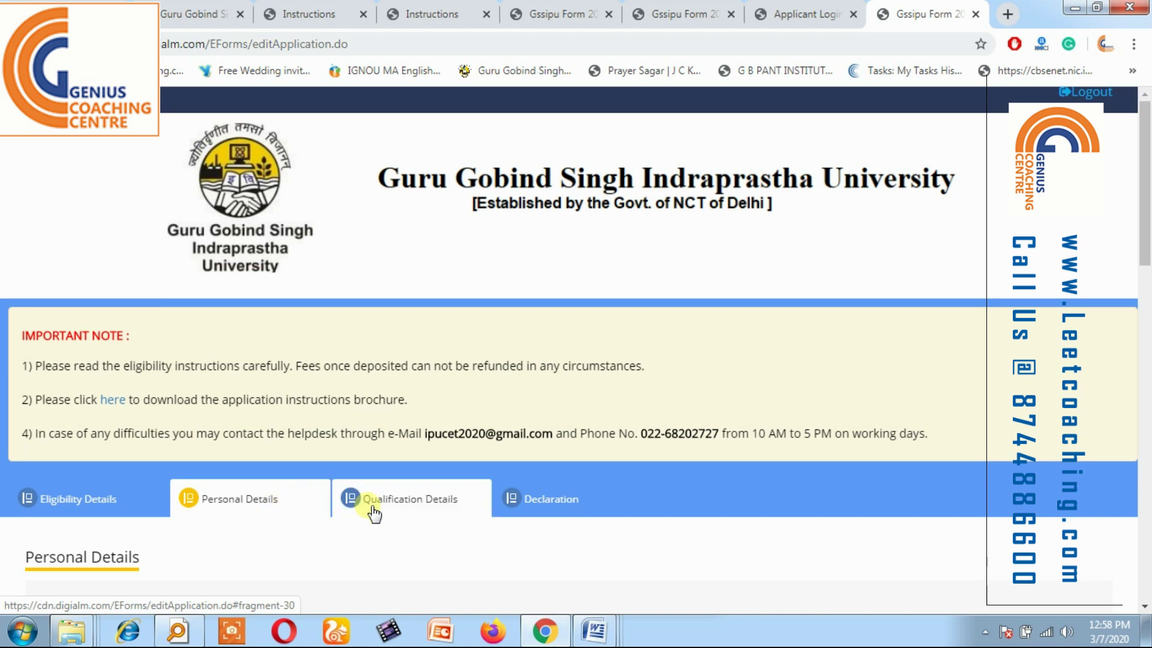
{"action": "left_click_drag", "start_coordinate": [1138, 237], "coordinate": [1138, 385]}
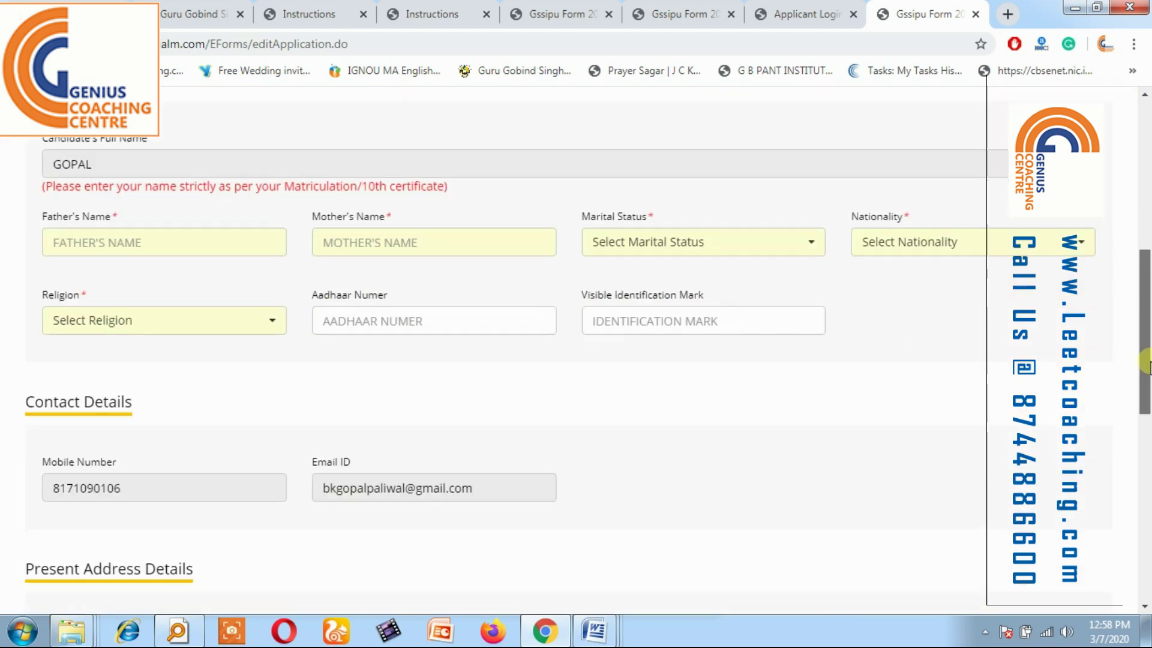
{"action": "left_click", "coordinate": [105, 167]}
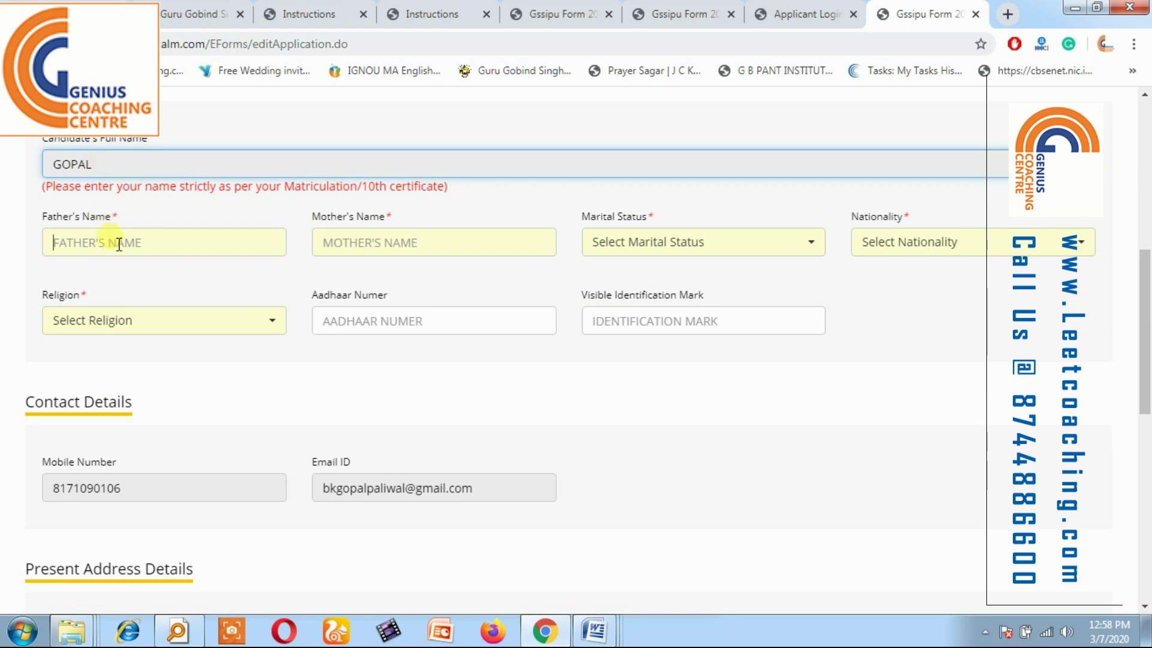
{"action": "type", "text": "PAWAN"}
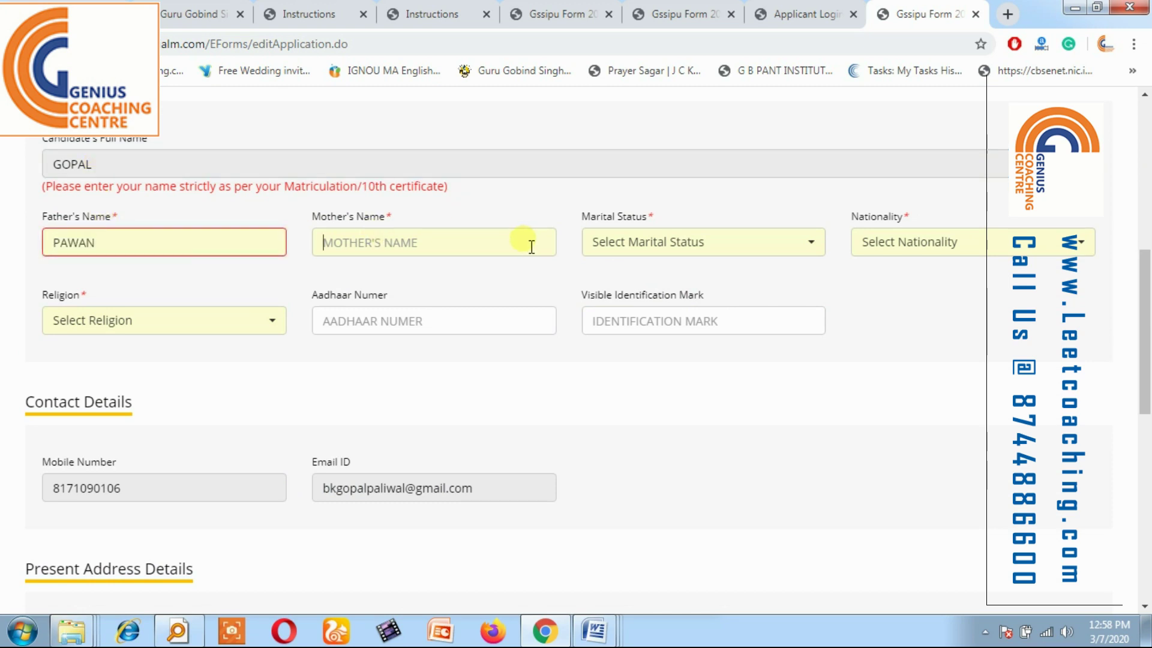
{"action": "left_click", "coordinate": [530, 245]}
{"action": "type", "text": "SUNITA"}
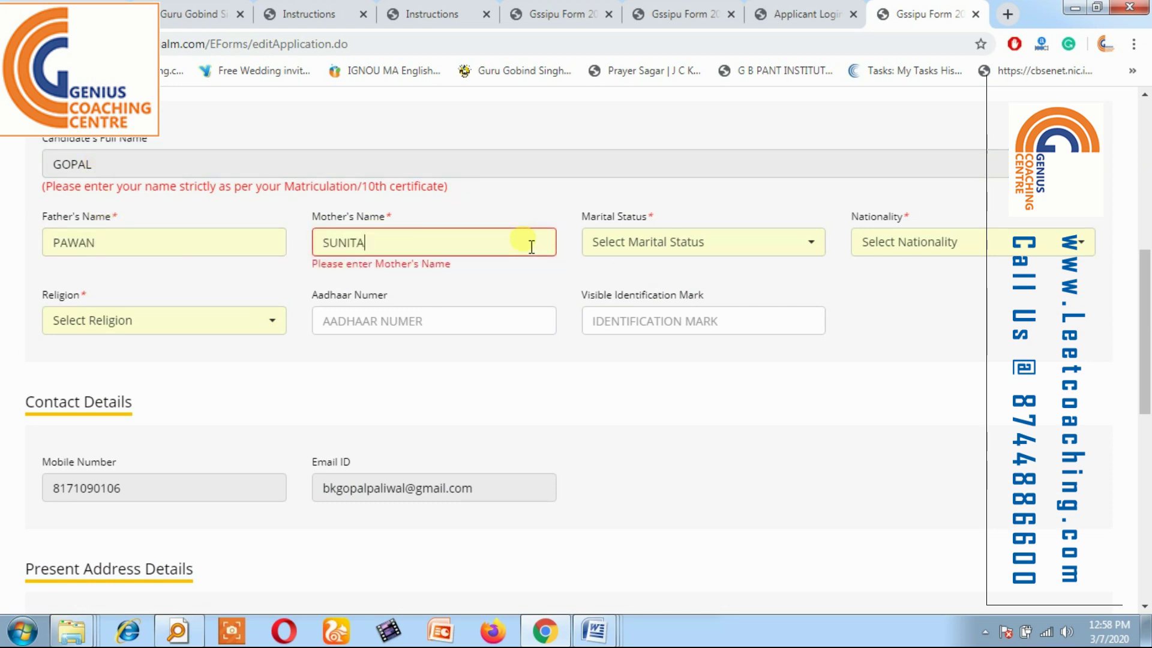
{"action": "left_click", "coordinate": [686, 276]}
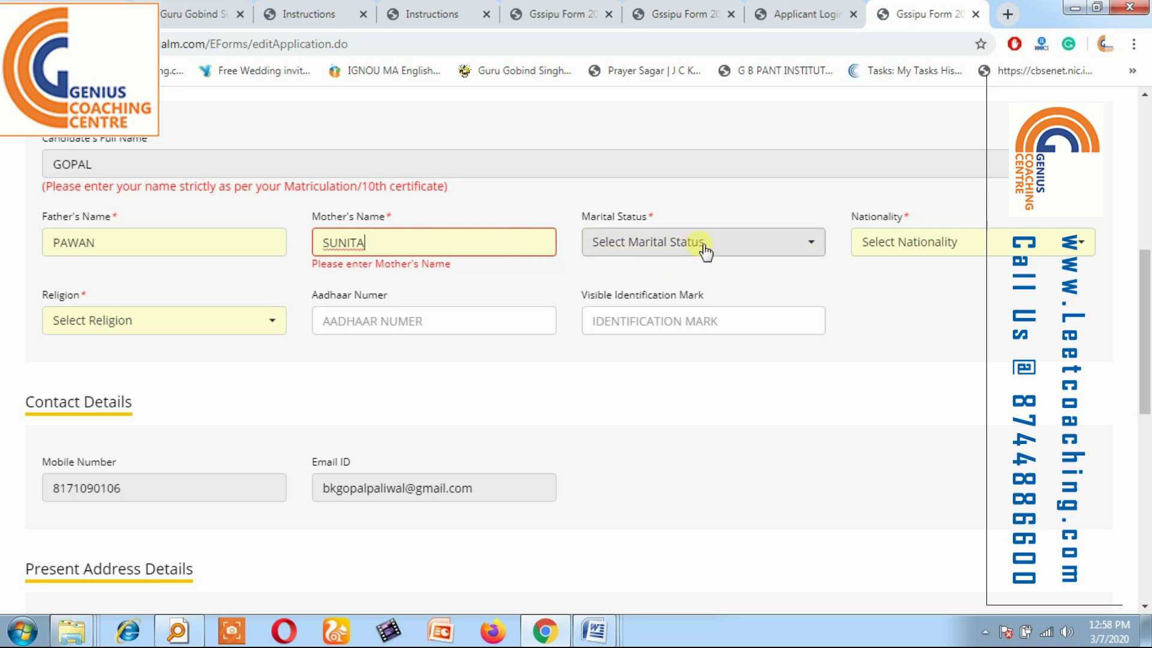
Set marital status Unmarried, nationality Indian and religion Hindu.
{"action": "left_click", "coordinate": [663, 239]}
{"action": "left_click", "coordinate": [624, 368]}
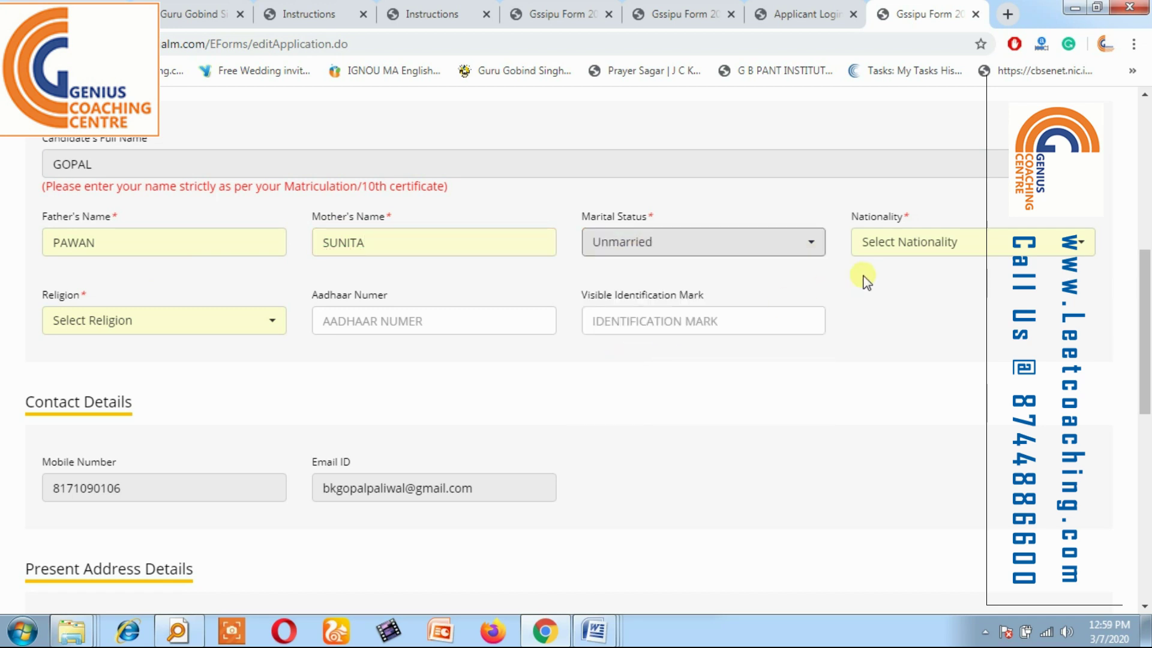
{"action": "left_click", "coordinate": [922, 246]}
{"action": "left_click", "coordinate": [885, 337]}
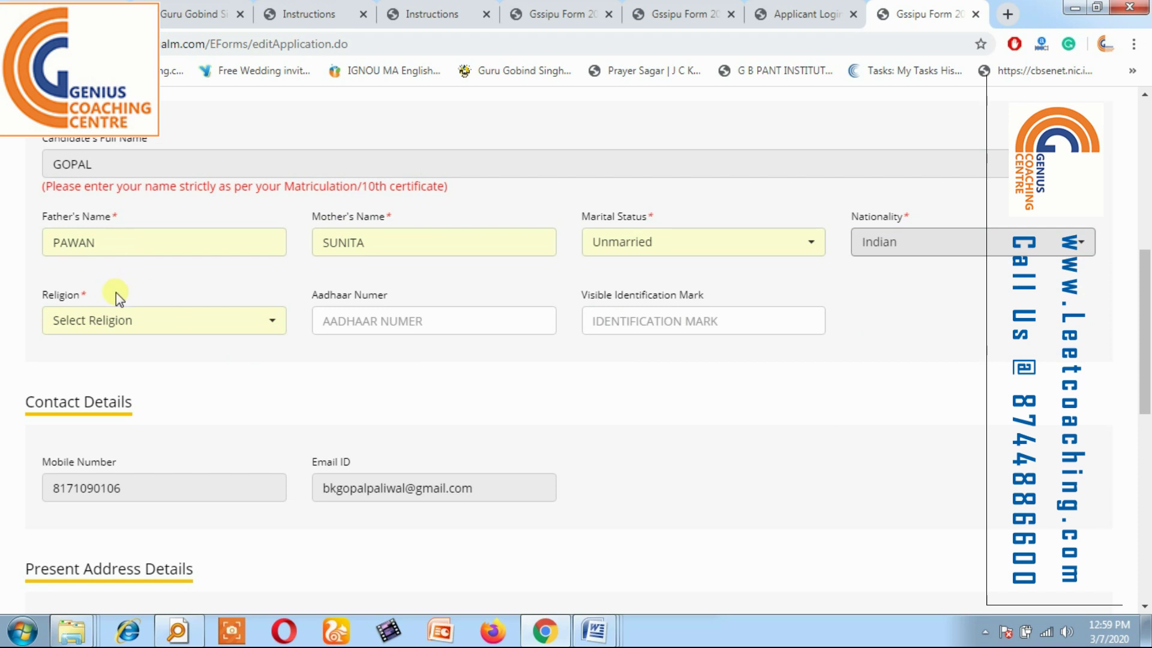
{"action": "left_click", "coordinate": [120, 324]}
{"action": "left_click", "coordinate": [102, 415]}
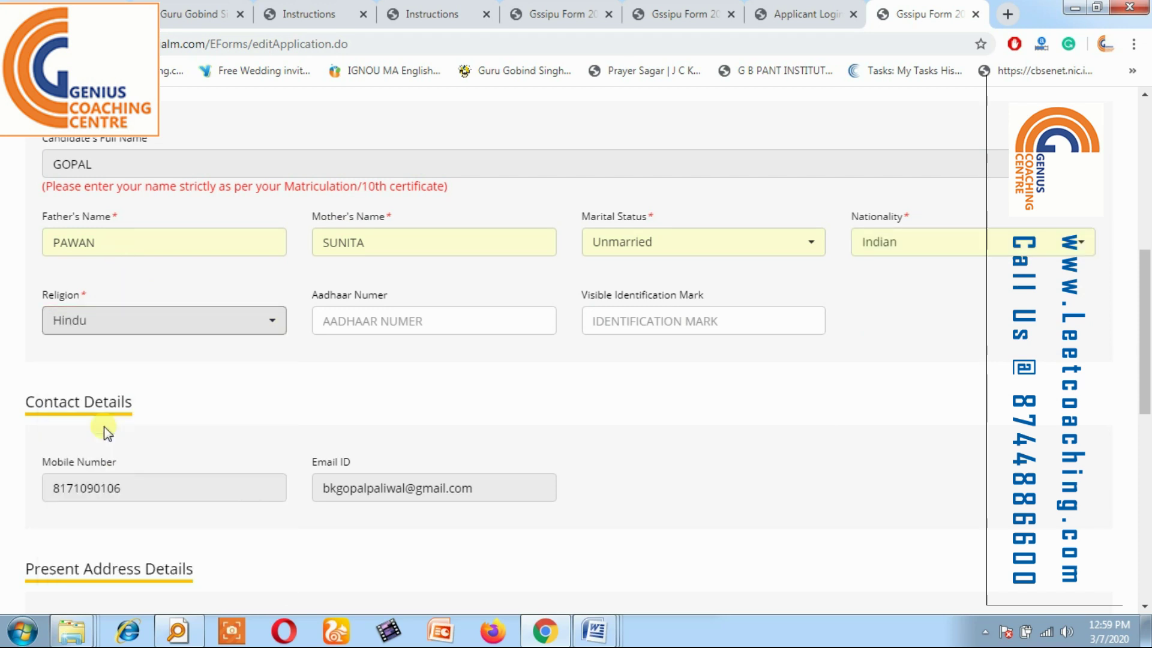
Enter the applicant's Aadhaar number, leaving the identification mark empty.
{"action": "left_click", "coordinate": [373, 333]}
{"action": "type", "text": "123456789123"}
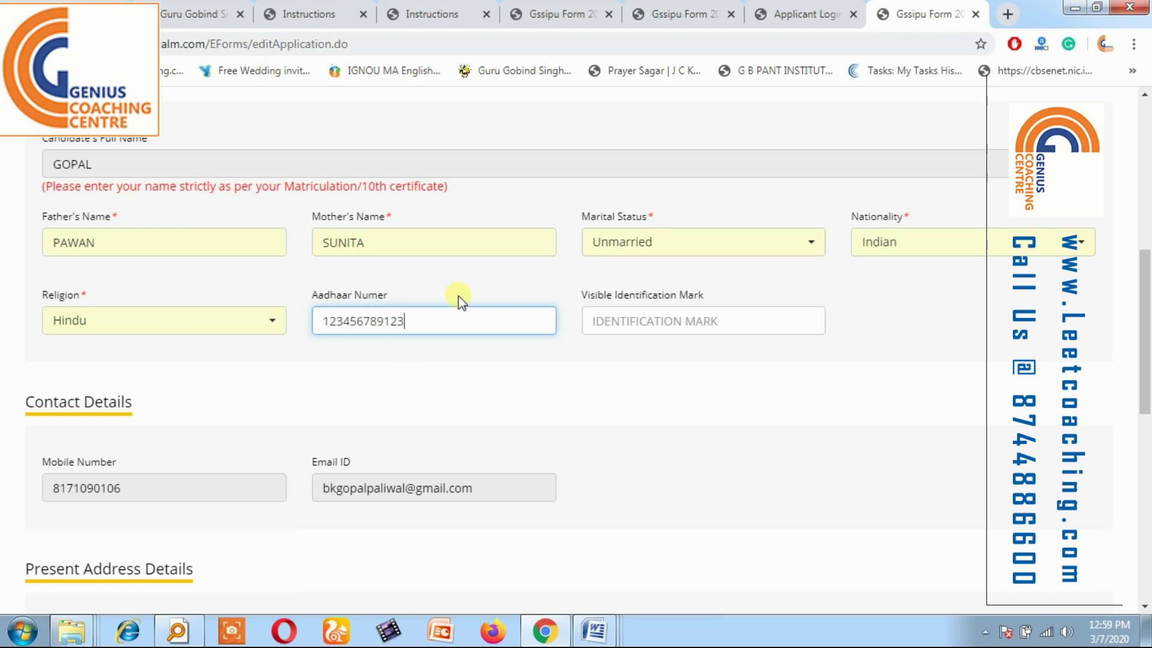
{"action": "left_click", "coordinate": [649, 324]}
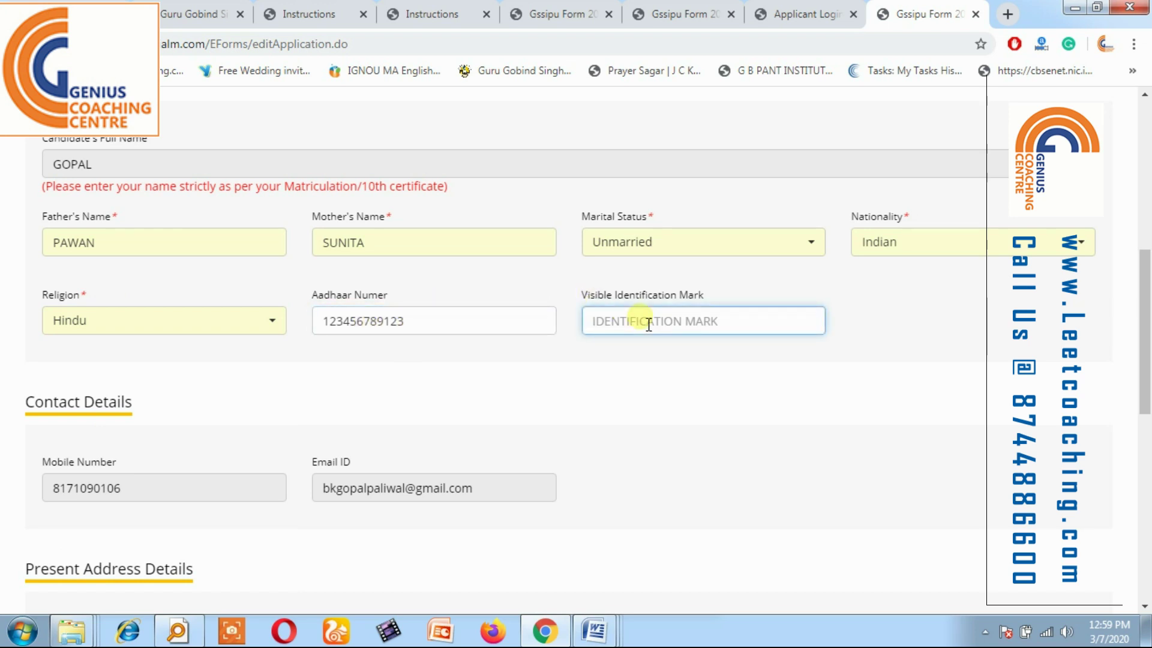
{"action": "left_click", "coordinate": [430, 343]}
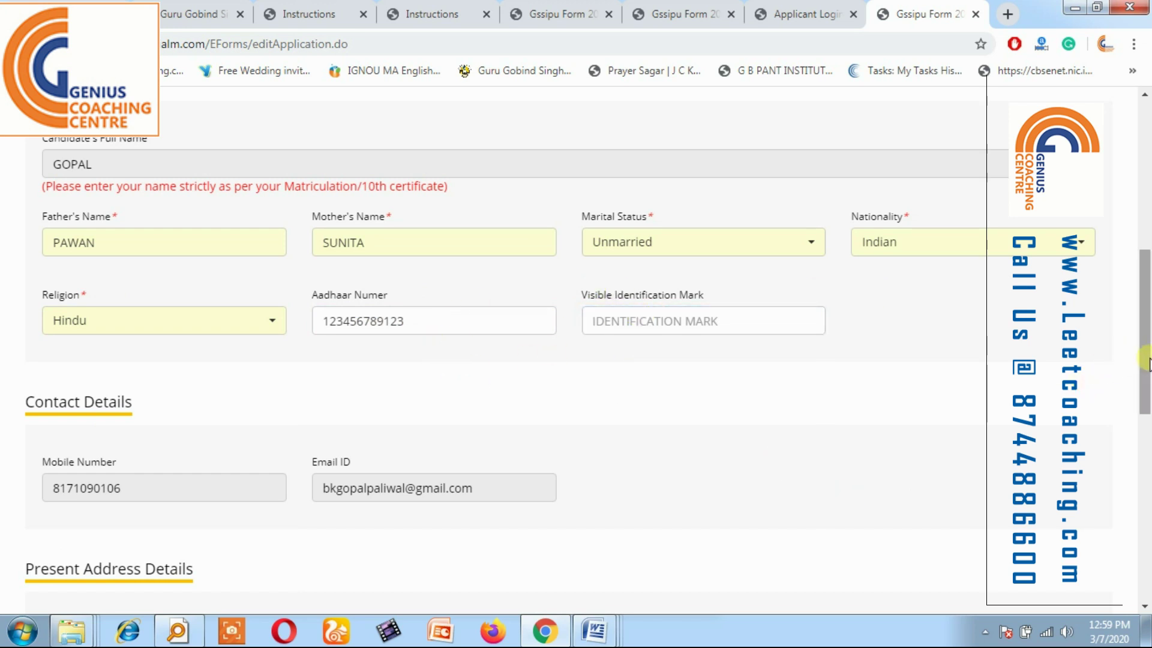
{"action": "left_click_drag", "start_coordinate": [1147, 360], "coordinate": [1147, 417]}
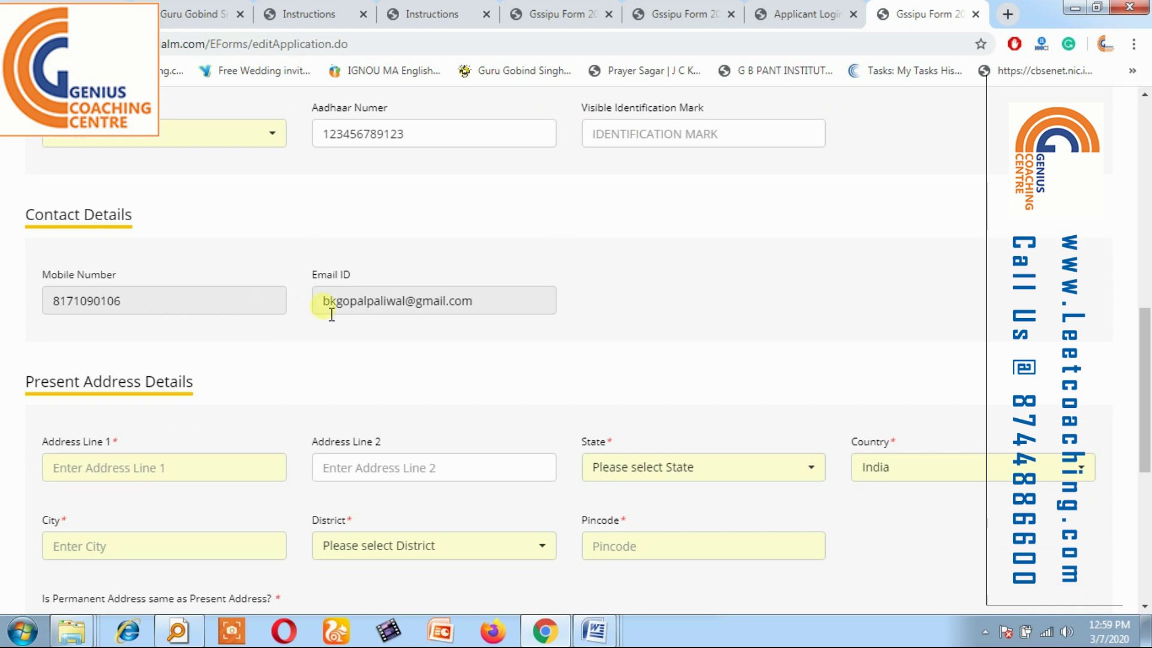
Enter the first address line, choose Delhi as the state and type the city.
{"action": "left_click_drag", "start_coordinate": [1147, 360], "coordinate": [1146, 438]}
{"action": "left_click", "coordinate": [163, 210]}
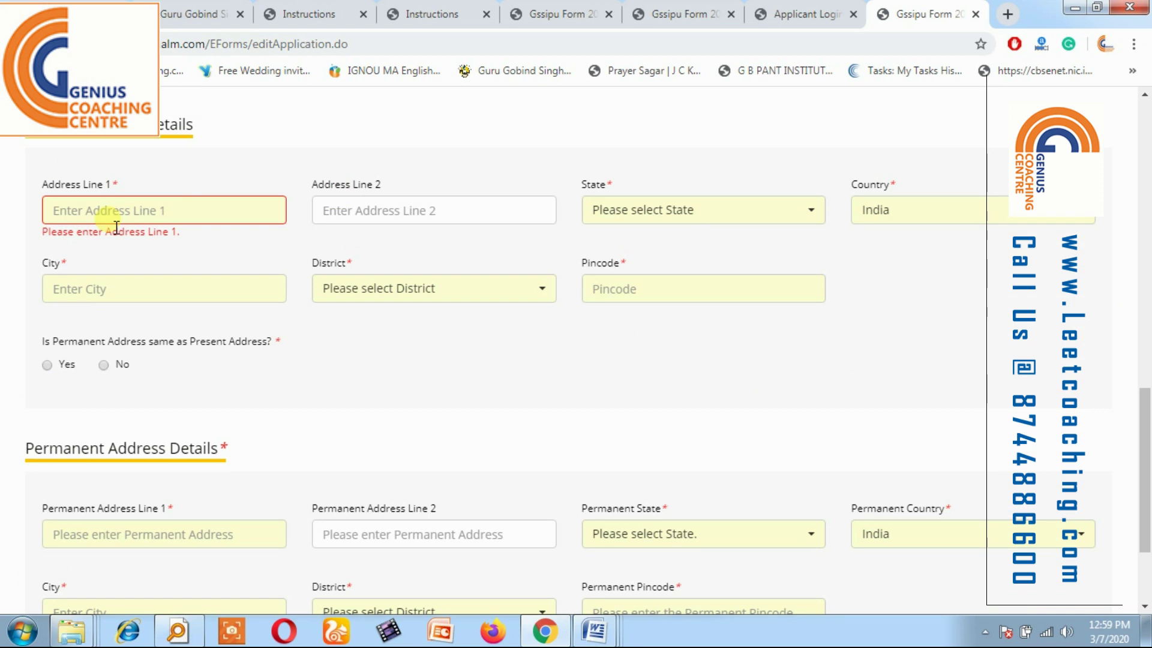
{"action": "type", "text": "D"}
{"action": "key", "text": "BackSpace"}
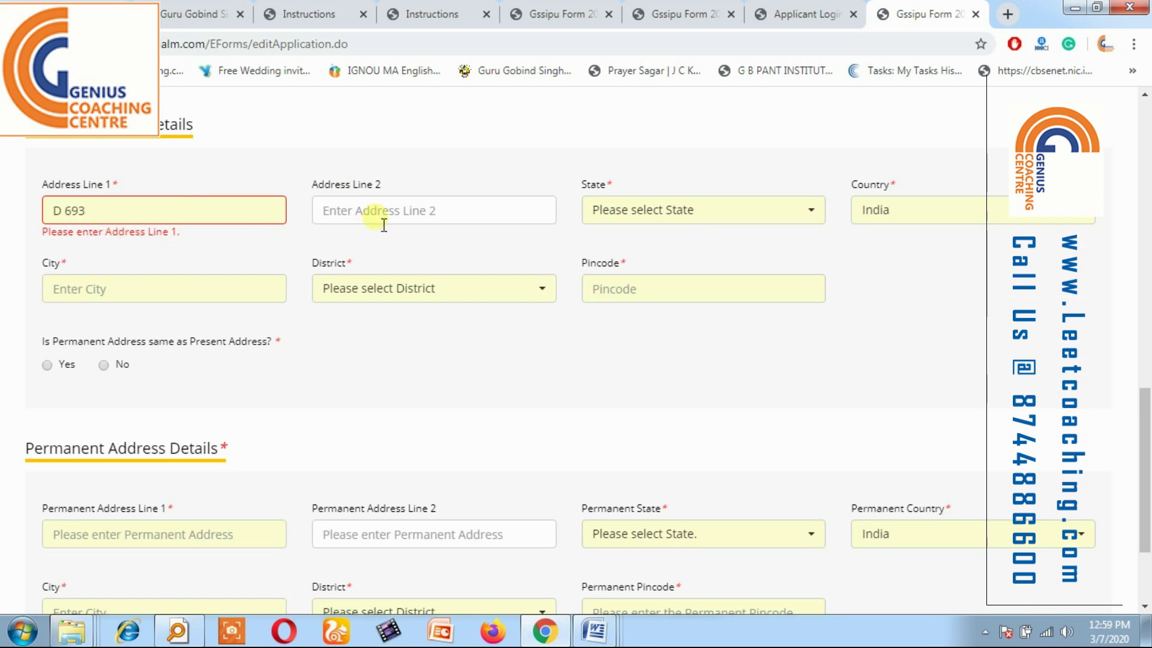
{"action": "left_click", "coordinate": [392, 216]}
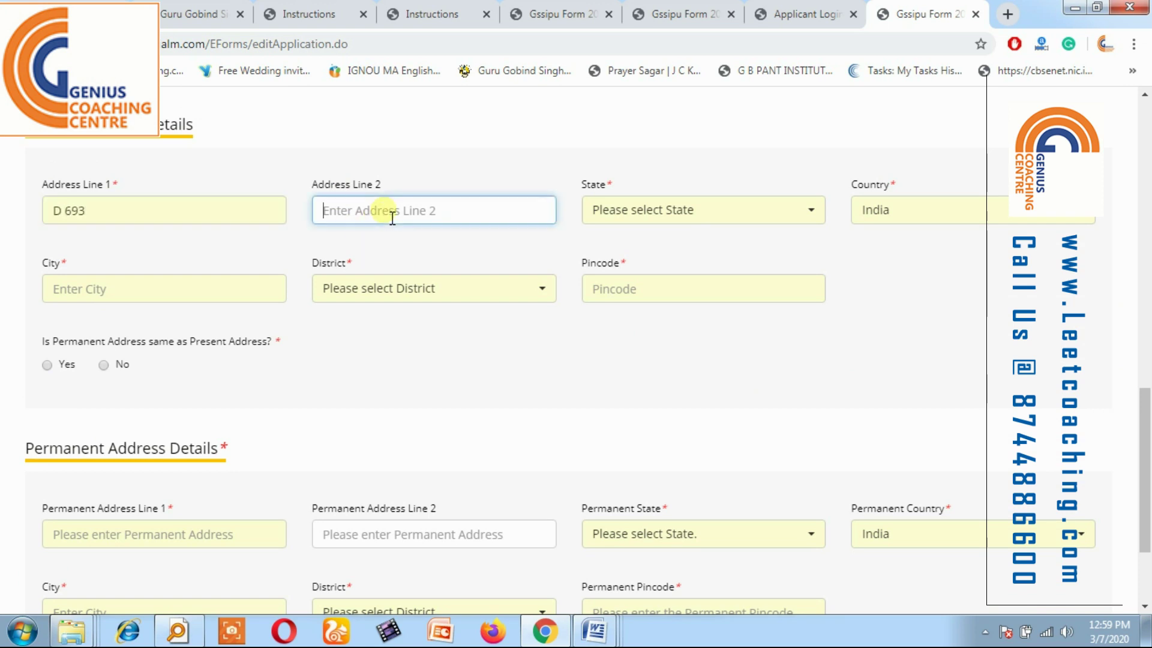
{"action": "left_click", "coordinate": [617, 214]}
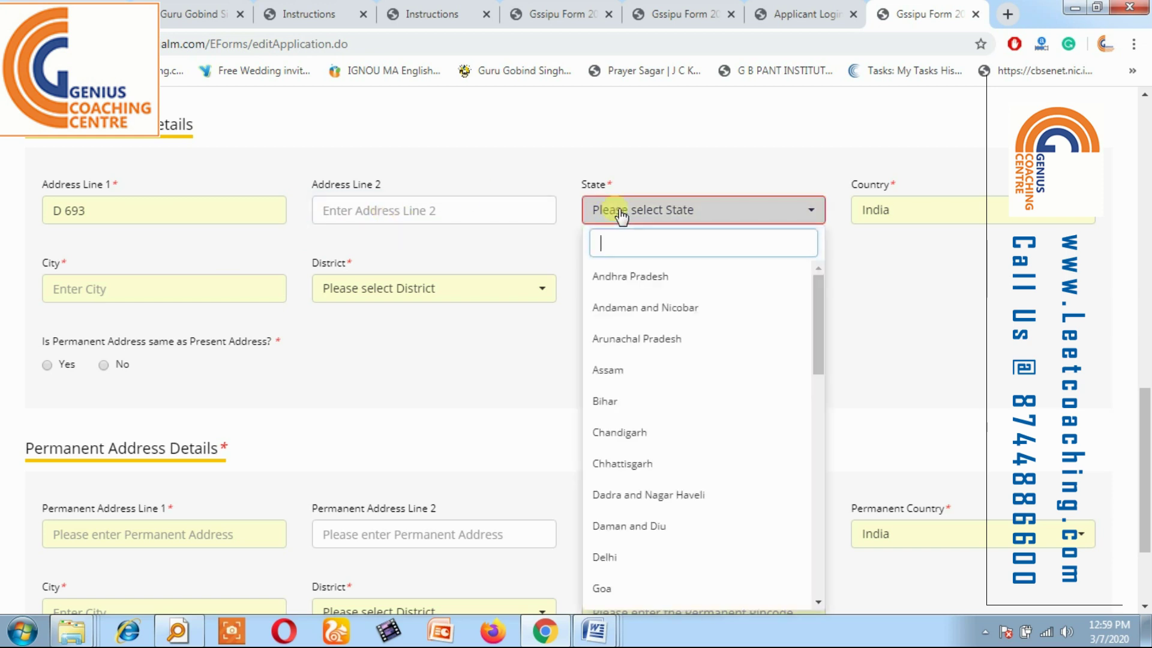
{"action": "left_click", "coordinate": [625, 558]}
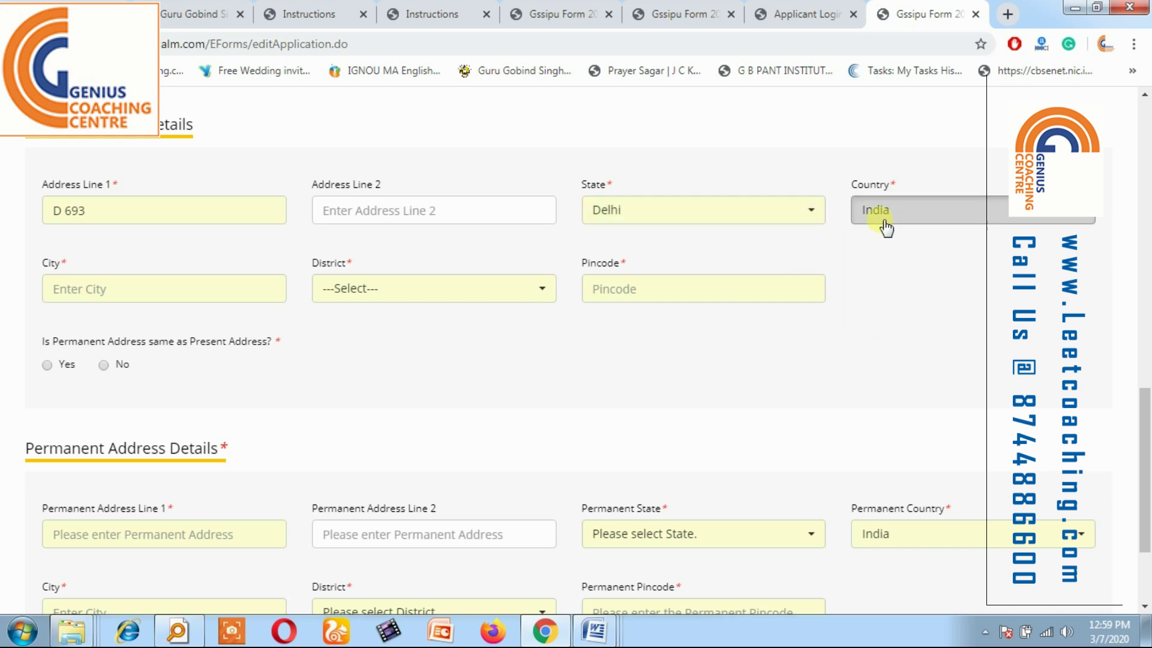
{"action": "left_click", "coordinate": [94, 290]}
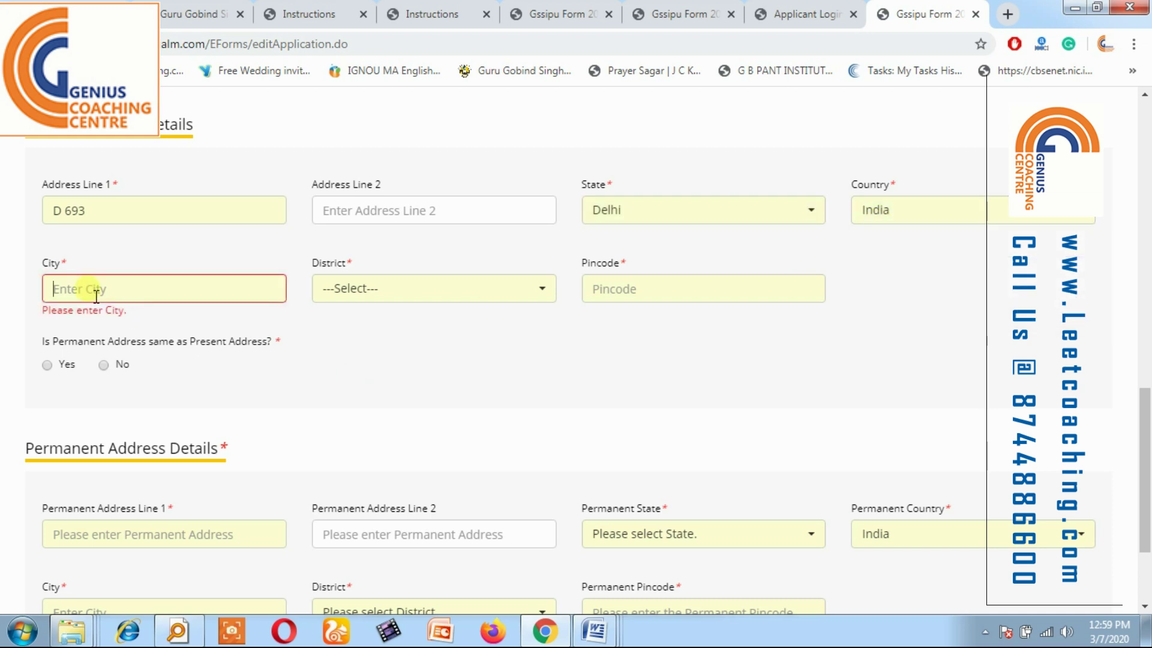
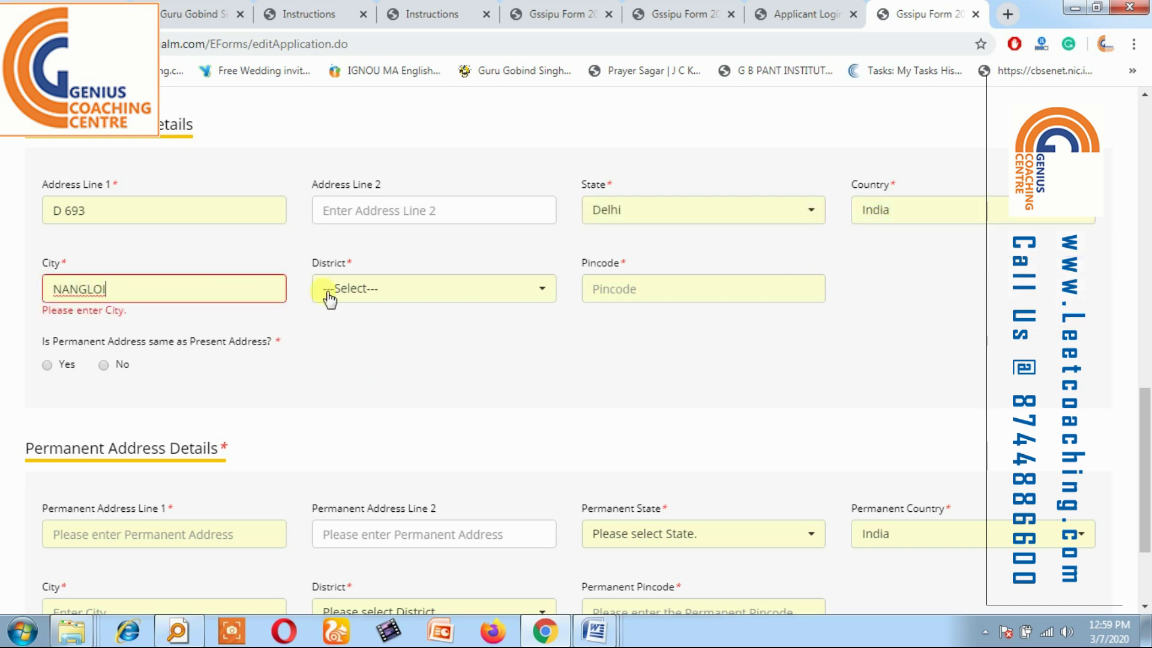
Choose West Delhi district, enter the pincode, set permanent address same, and Save & Next.
{"action": "left_click", "coordinate": [387, 297]}
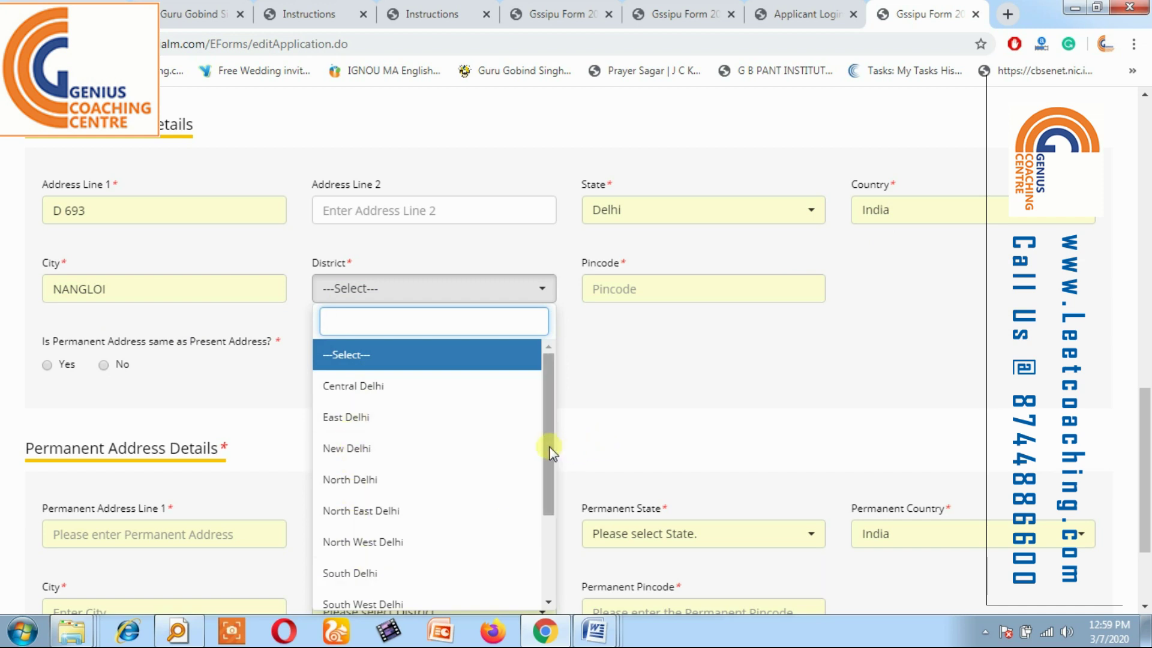
{"action": "left_click_drag", "start_coordinate": [548, 442], "coordinate": [547, 514]}
{"action": "left_click", "coordinate": [343, 520]}
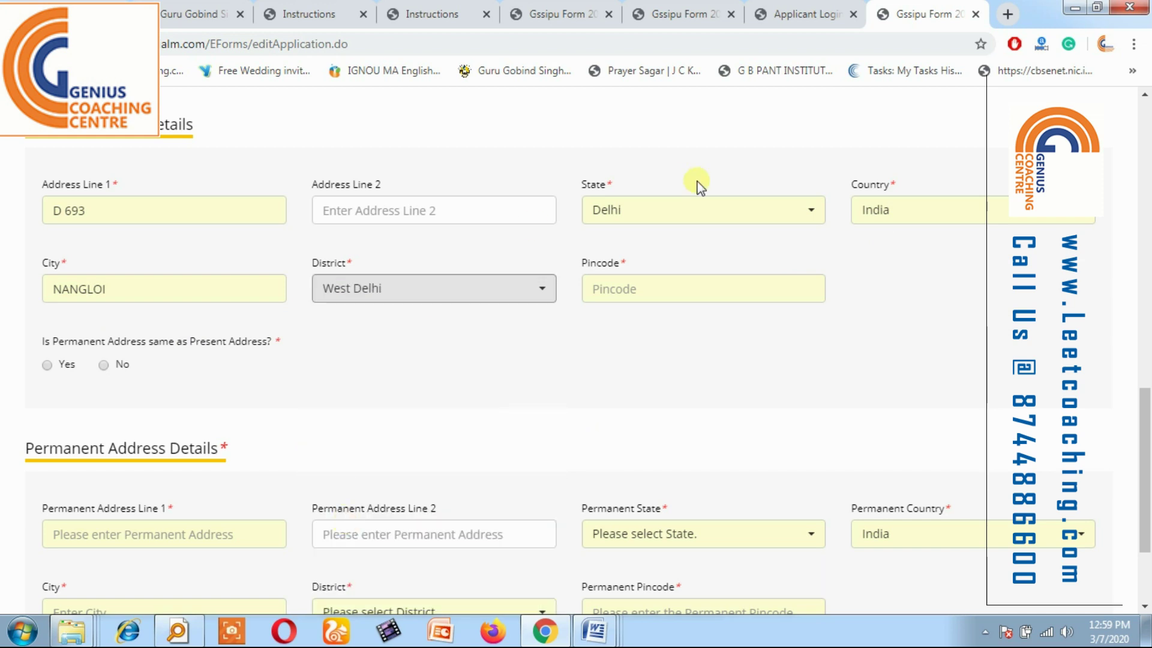
{"action": "left_click", "coordinate": [653, 299]}
{"action": "type", "text": "11004"}
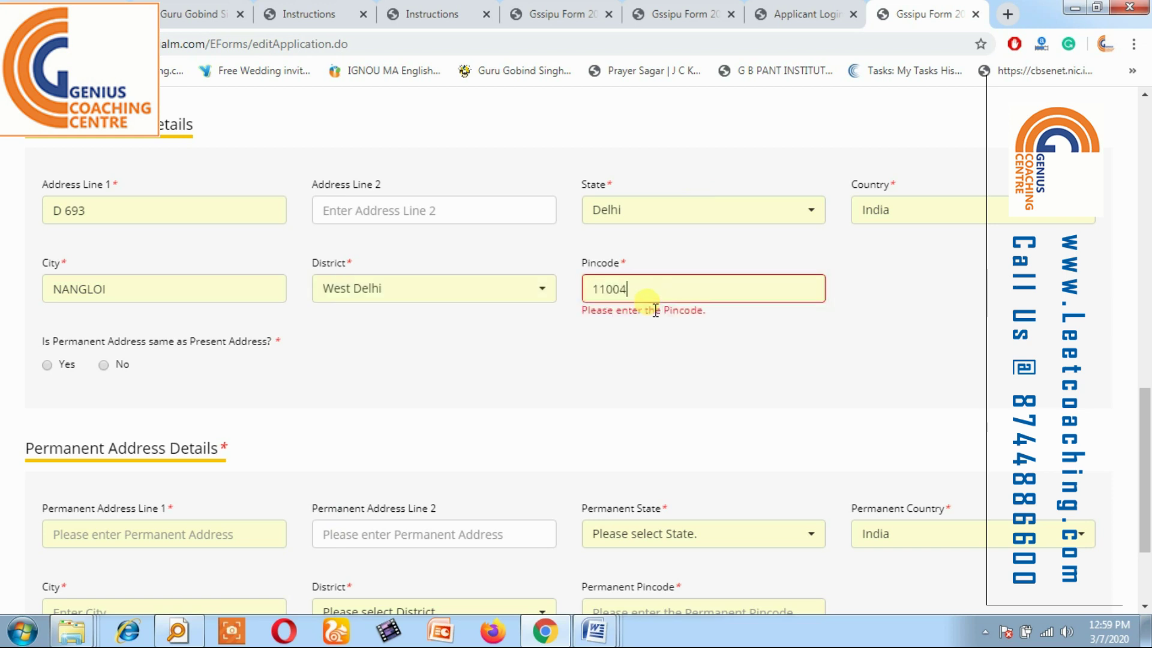
{"action": "type", "text": "1"}
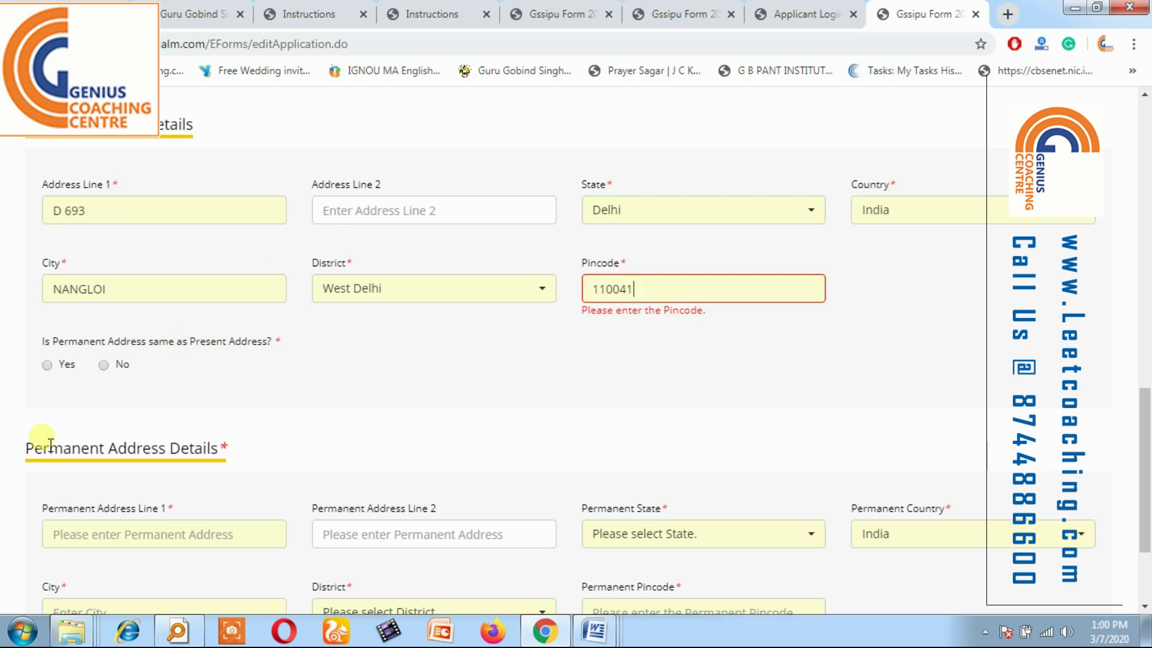
{"action": "left_click", "coordinate": [48, 367]}
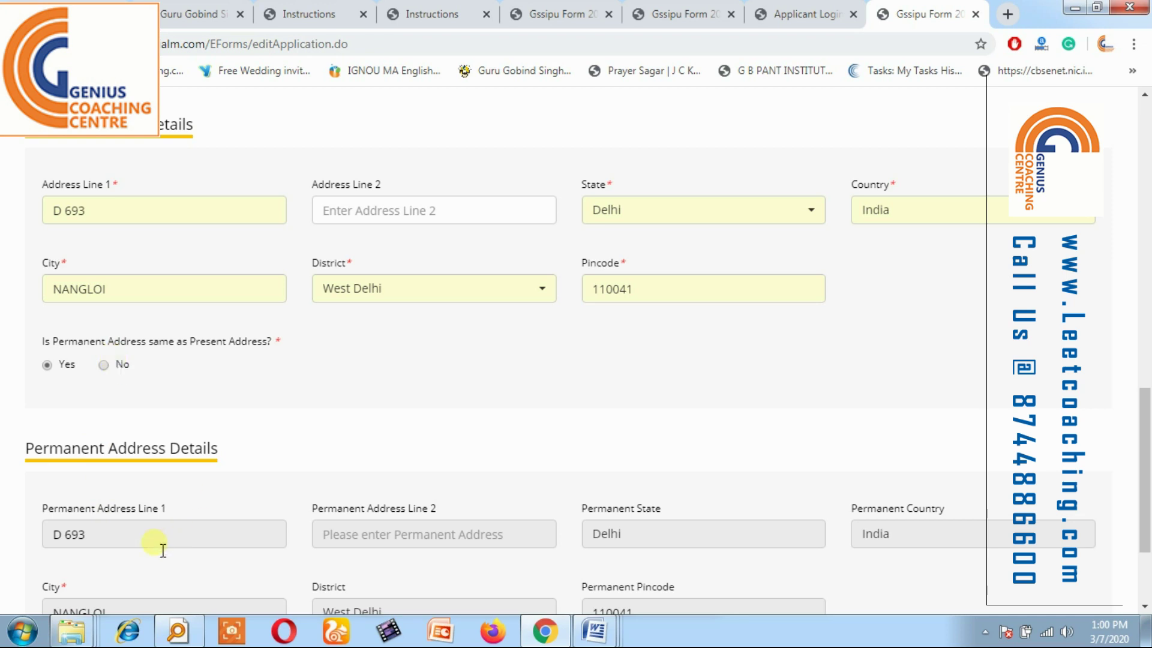
{"action": "left_click_drag", "start_coordinate": [1146, 462], "coordinate": [1145, 510]}
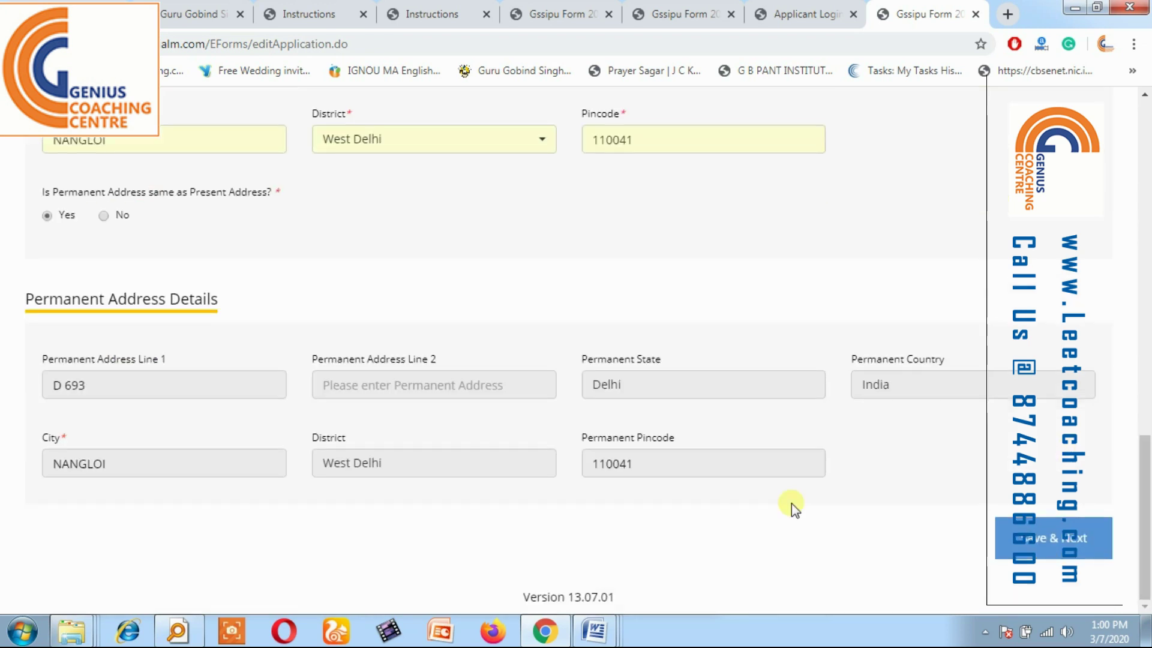
{"action": "left_click", "coordinate": [1020, 538]}
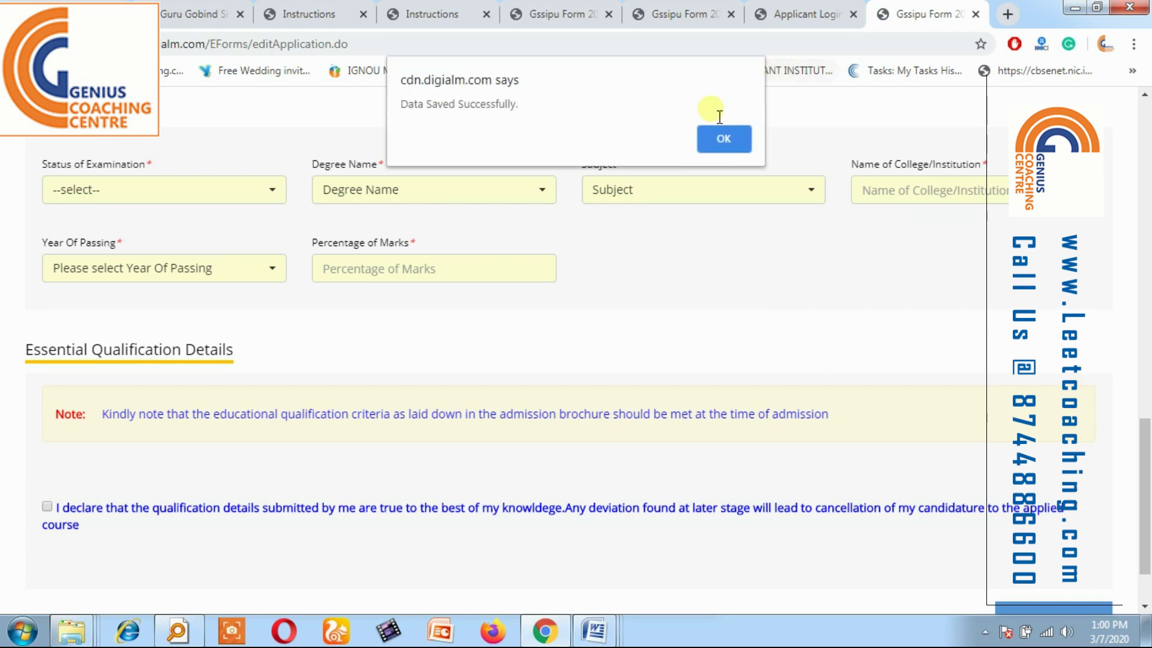
Enter 10th board UP BOARD and institute DAV SCHOOL.
{"action": "left_click", "coordinate": [721, 134]}
{"action": "scroll", "coordinate": [1133, 313], "scroll_direction": "up", "scroll_amount": 12}
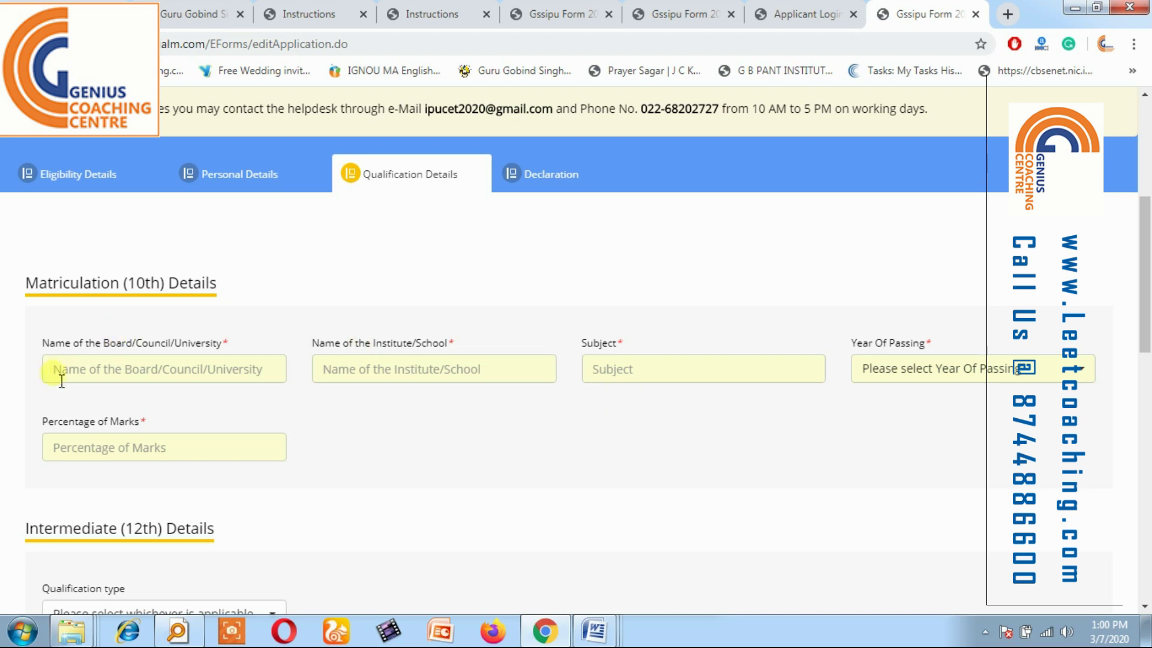
{"action": "left_click", "coordinate": [58, 377]}
{"action": "type", "text": "UP BOARD"}
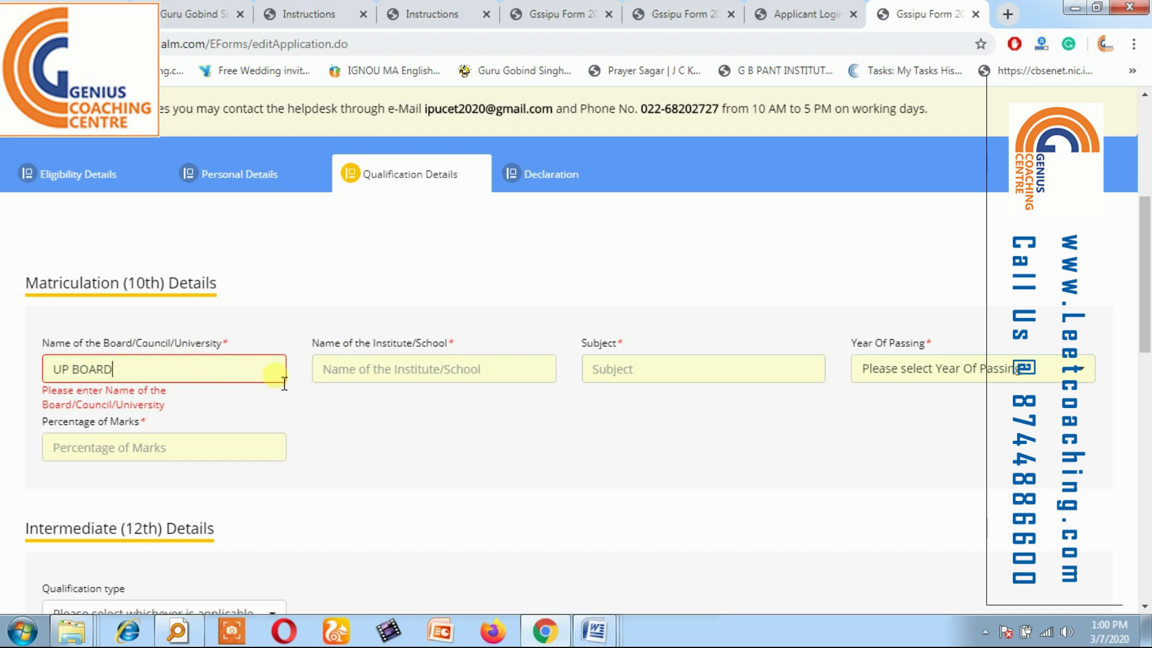
{"action": "left_click", "coordinate": [392, 370]}
{"action": "type", "text": "DAV SCHOOL"}
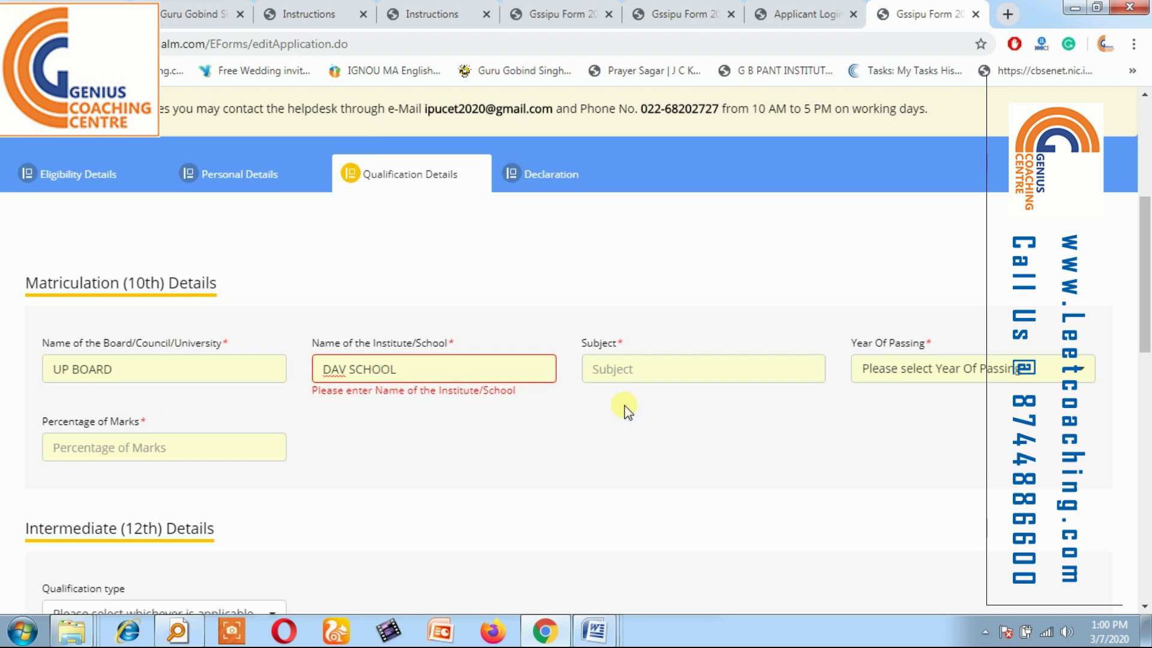
Replace the 10th subject entry with SCI, HIN, ENG, MATH, DRAW, S.SCI.
{"action": "left_click", "coordinate": [675, 383]}
{"action": "type", "text": "P"}
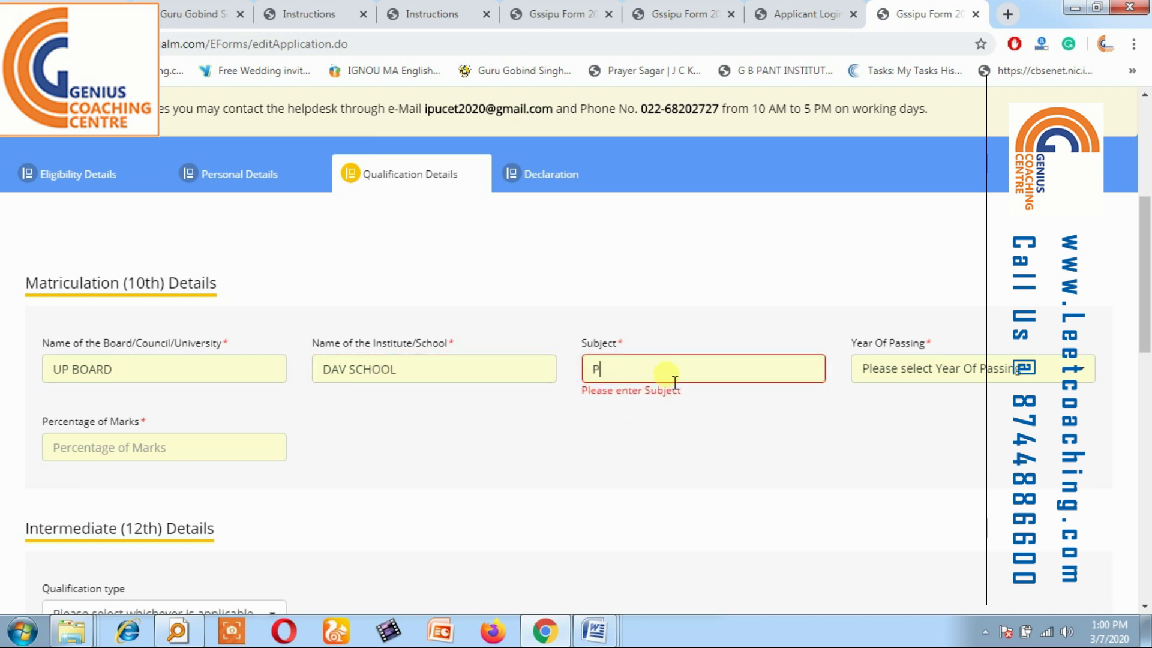
{"action": "type", "text": "E"}
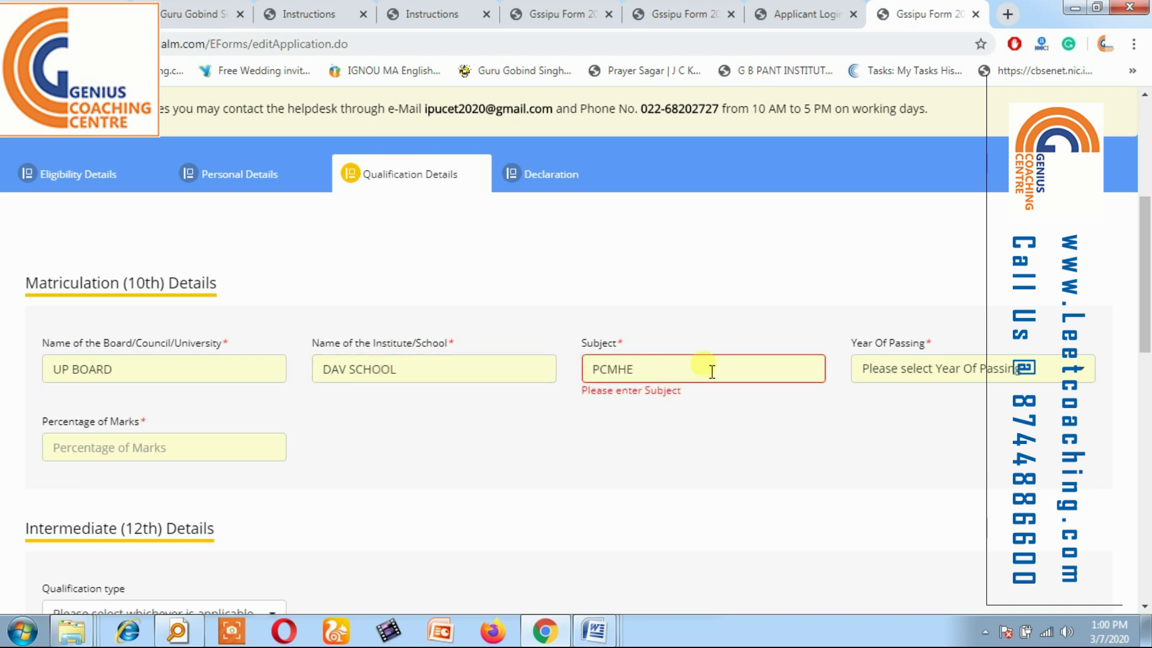
{"action": "key", "text": "ctrl+a"}
{"action": "type", "text": "PCM"}
{"action": "key", "text": "BackSpace"}
{"action": "key", "text": "BackSpace"}
{"action": "key", "text": "BackSpace"}
{"action": "key", "text": "BackSpace"}
{"action": "type", "text": "SCI, HIN"}
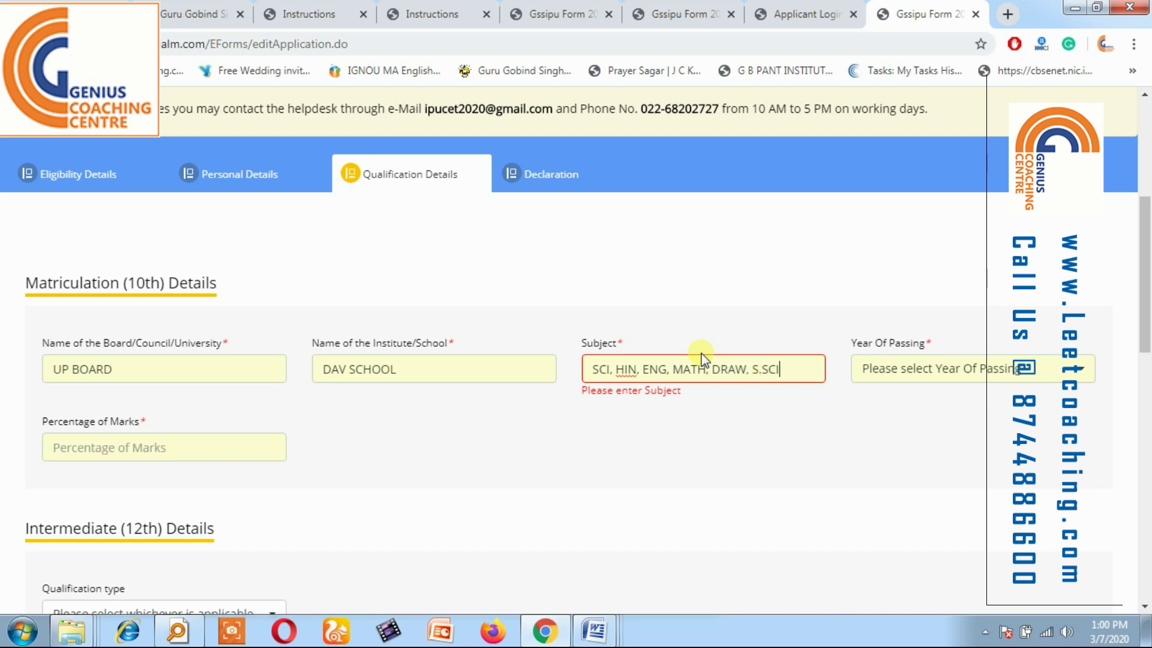
Set the 10th passing year to 2013 and percentage of marks to 83.
{"action": "left_click", "coordinate": [978, 369]}
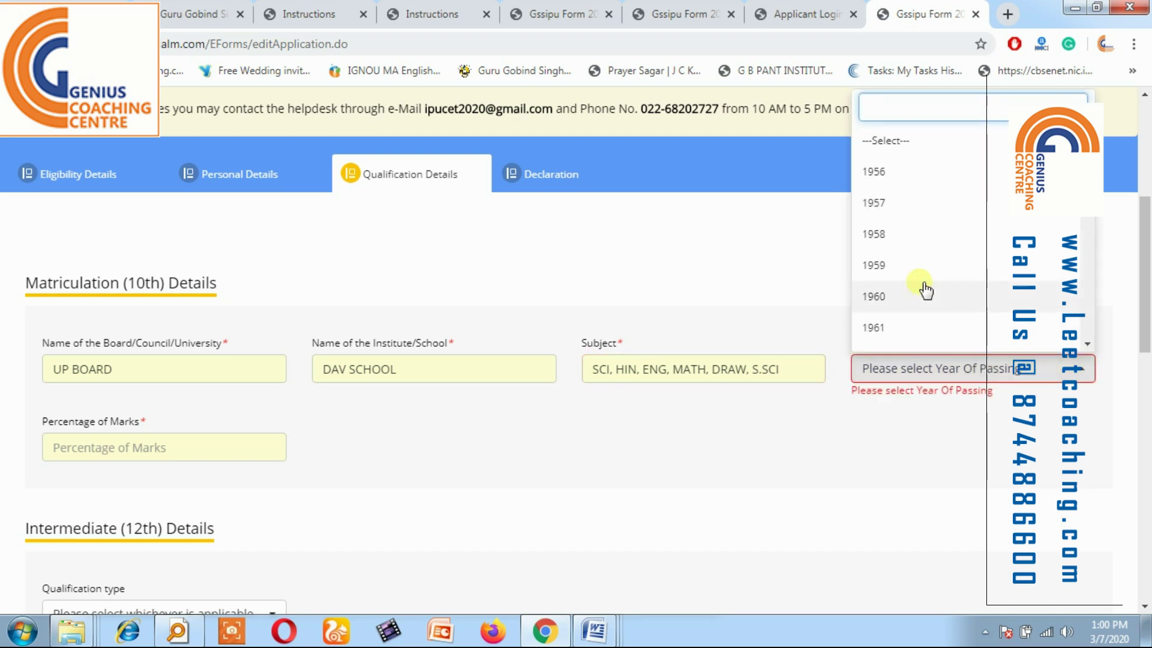
{"action": "type", "text": "2013"}
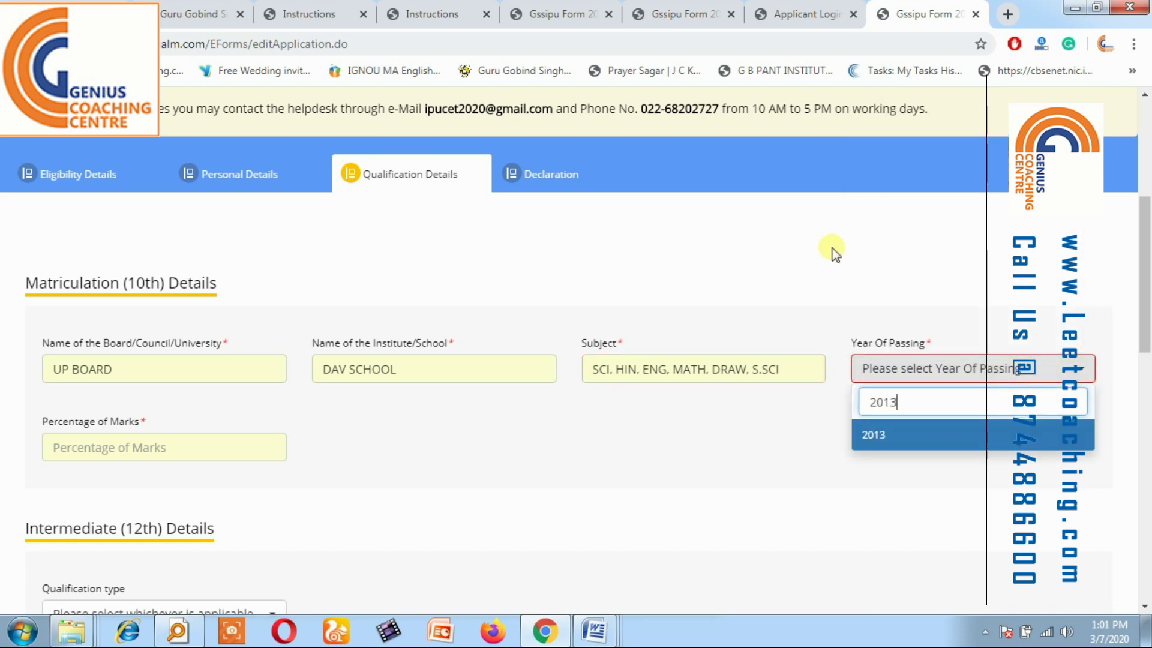
{"action": "key", "text": "Return"}
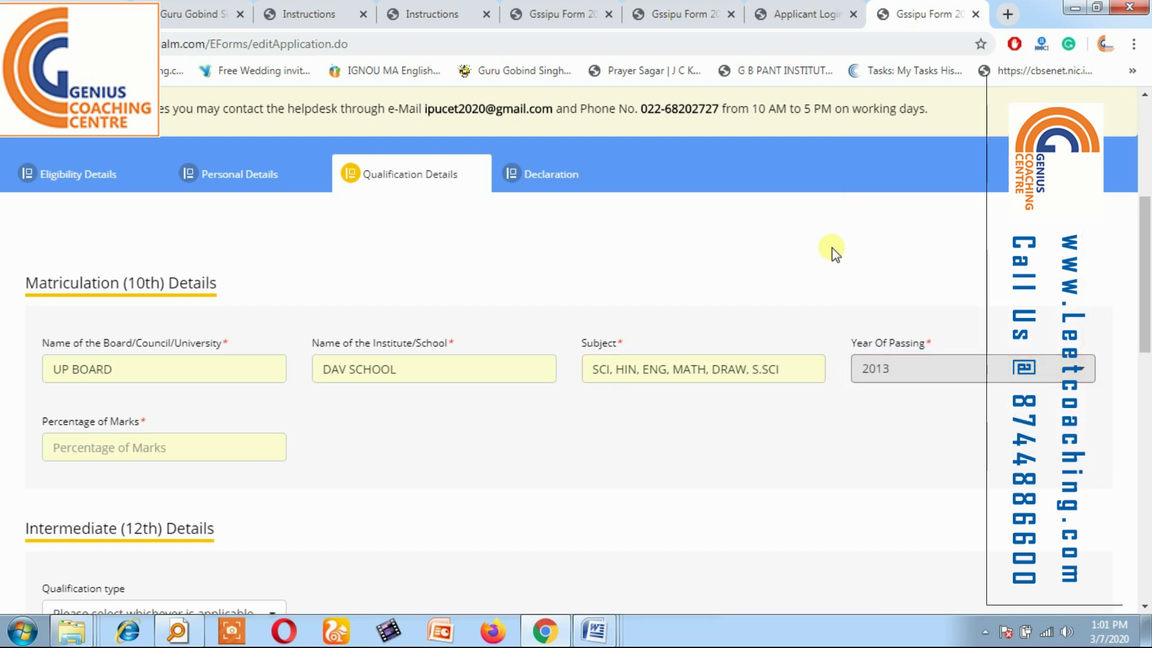
{"action": "left_click", "coordinate": [85, 450]}
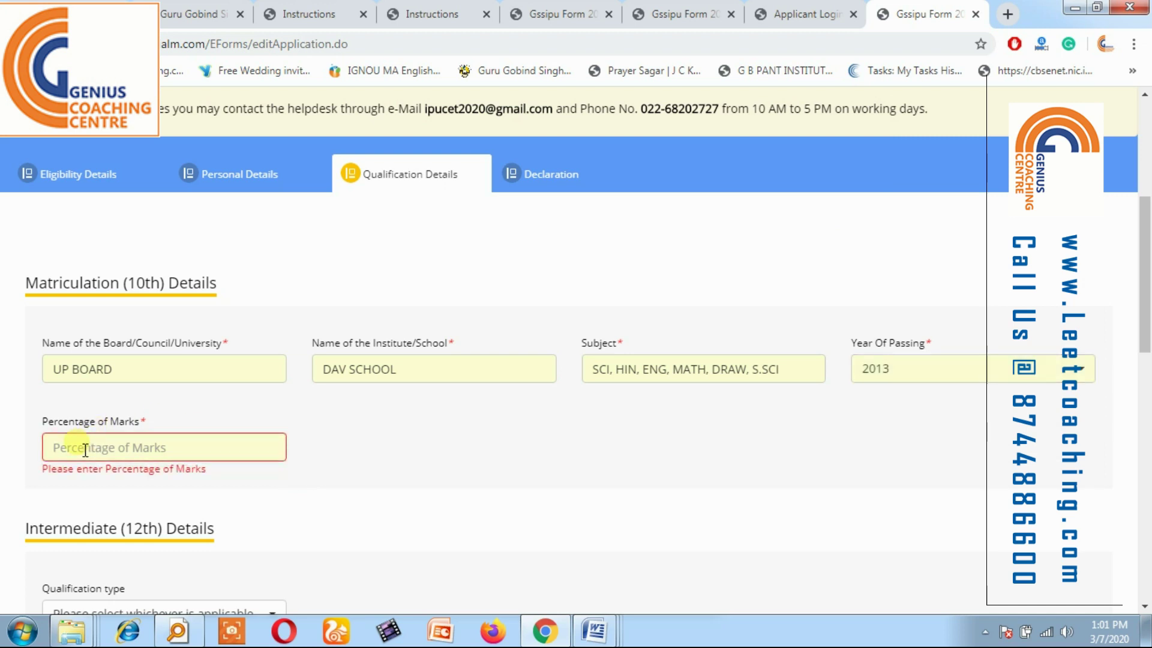
{"action": "type", "text": "83"}
{"action": "left_click", "coordinate": [216, 477]}
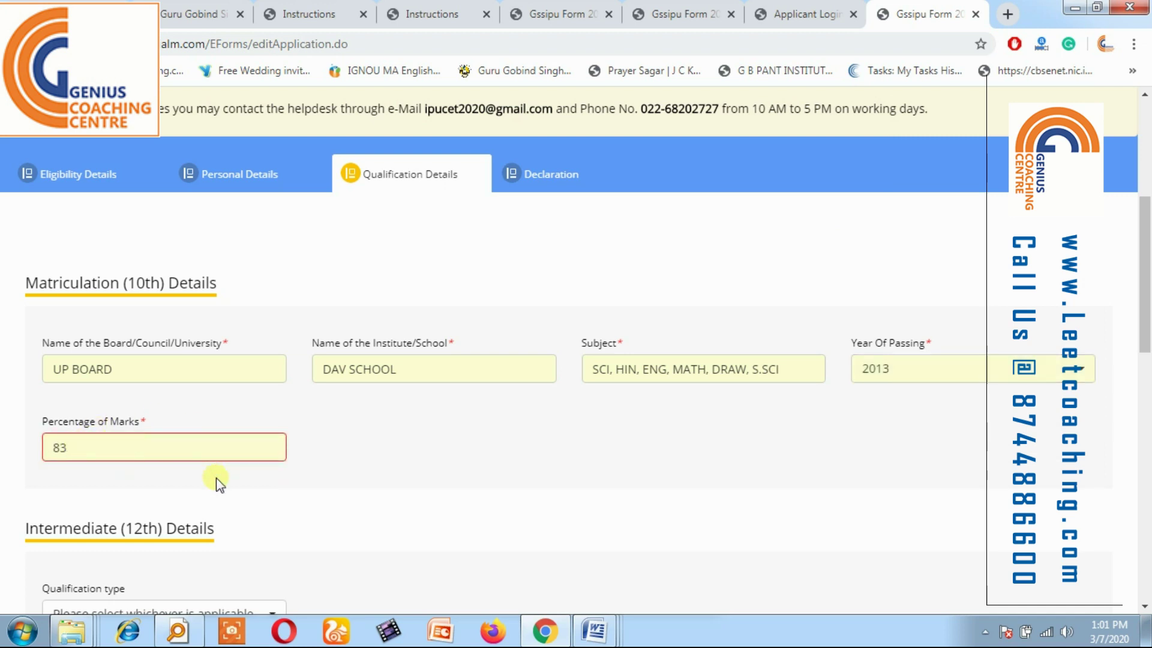
{"action": "scroll", "coordinate": [778, 426], "scroll_direction": "down", "scroll_amount": 5}
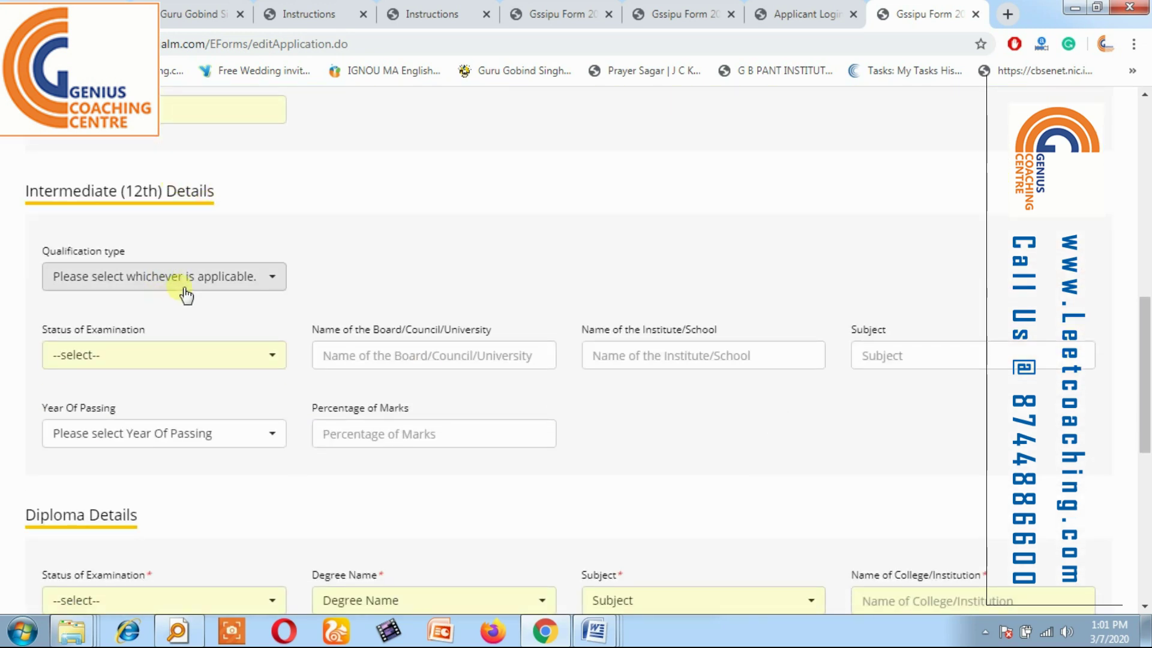
Set diploma degree Three year Diploma(Engineering) and subject Electronics & Communication Engineering.
{"action": "left_click_drag", "start_coordinate": [1141, 311], "coordinate": [1147, 387]}
{"action": "left_click", "coordinate": [150, 387]}
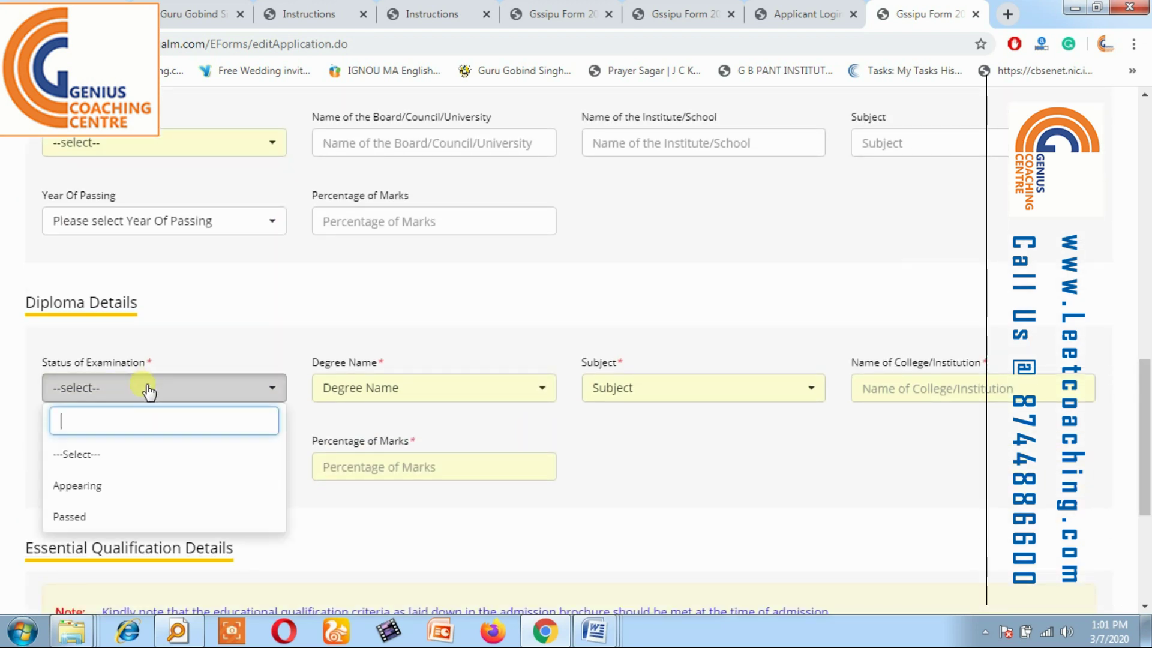
{"action": "left_click", "coordinate": [85, 481]}
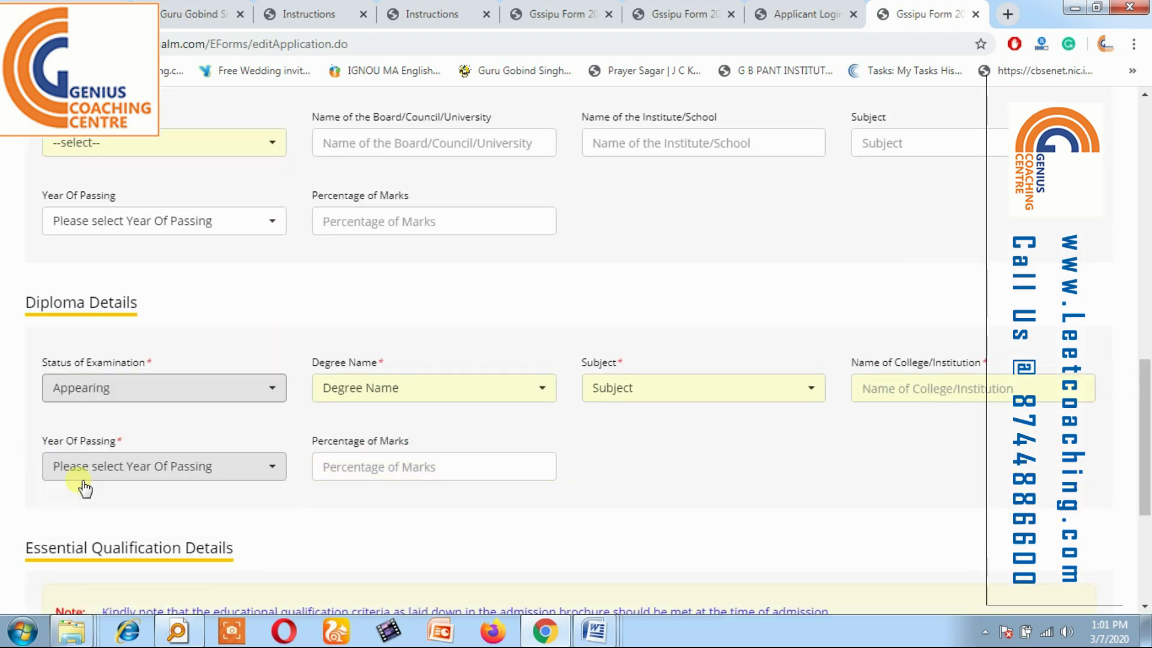
{"action": "left_click", "coordinate": [197, 389]}
{"action": "left_click", "coordinate": [99, 519]}
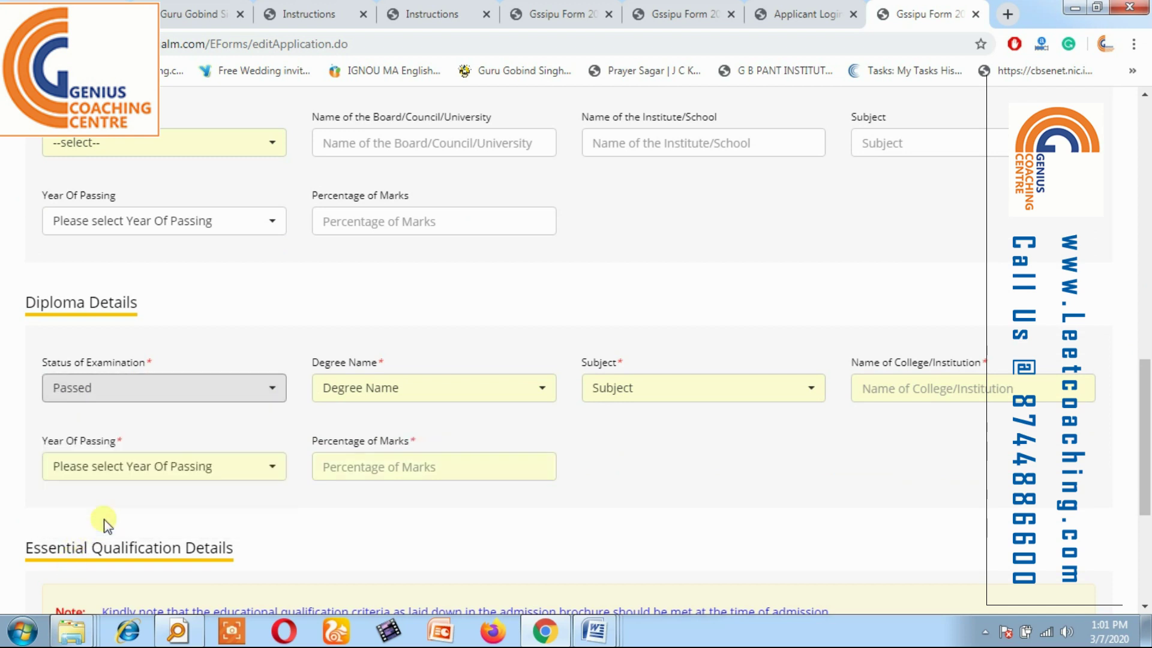
{"action": "left_click", "coordinate": [146, 387]}
{"action": "left_click", "coordinate": [65, 489]}
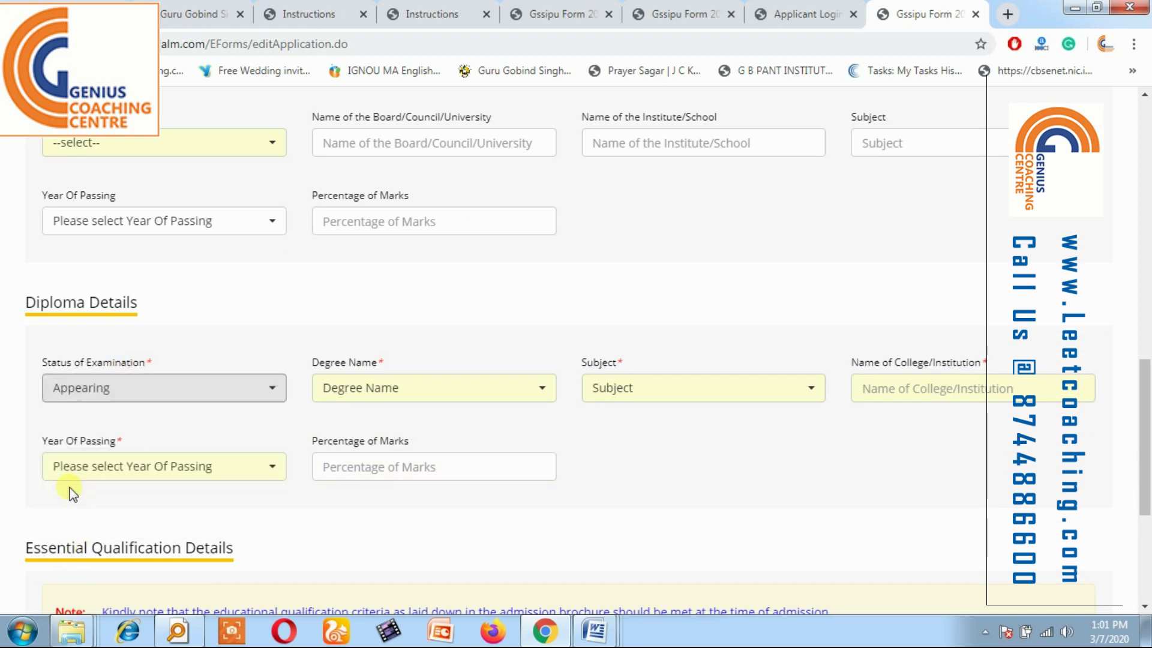
{"action": "left_click", "coordinate": [378, 391]}
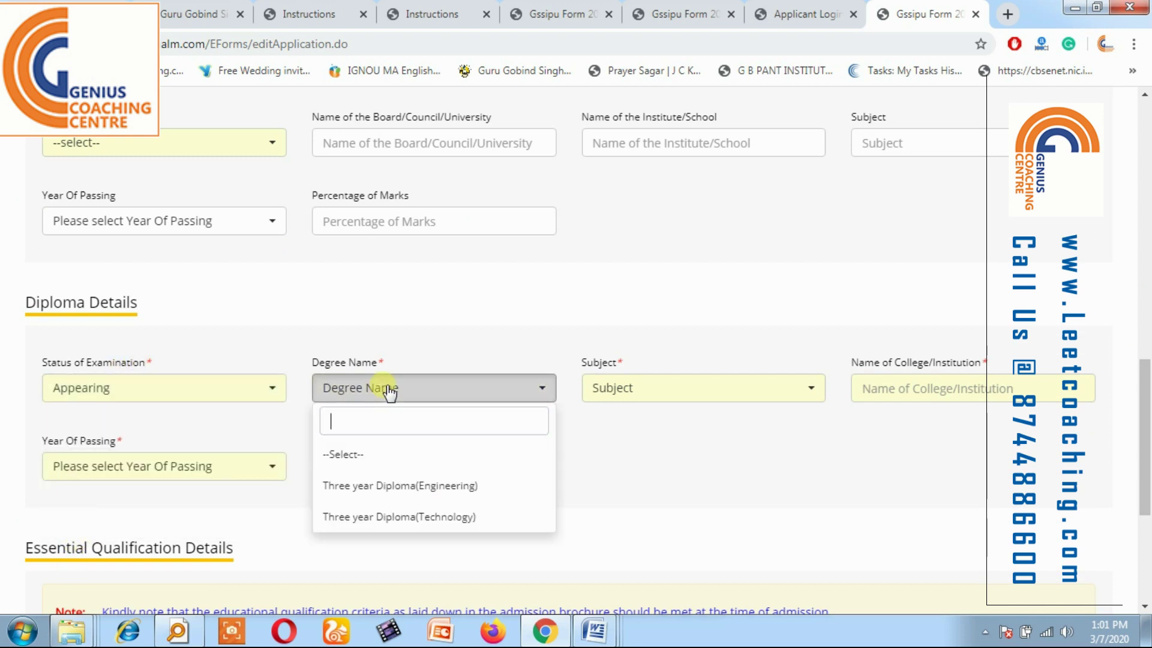
{"action": "left_click", "coordinate": [375, 496]}
{"action": "left_click", "coordinate": [693, 394]}
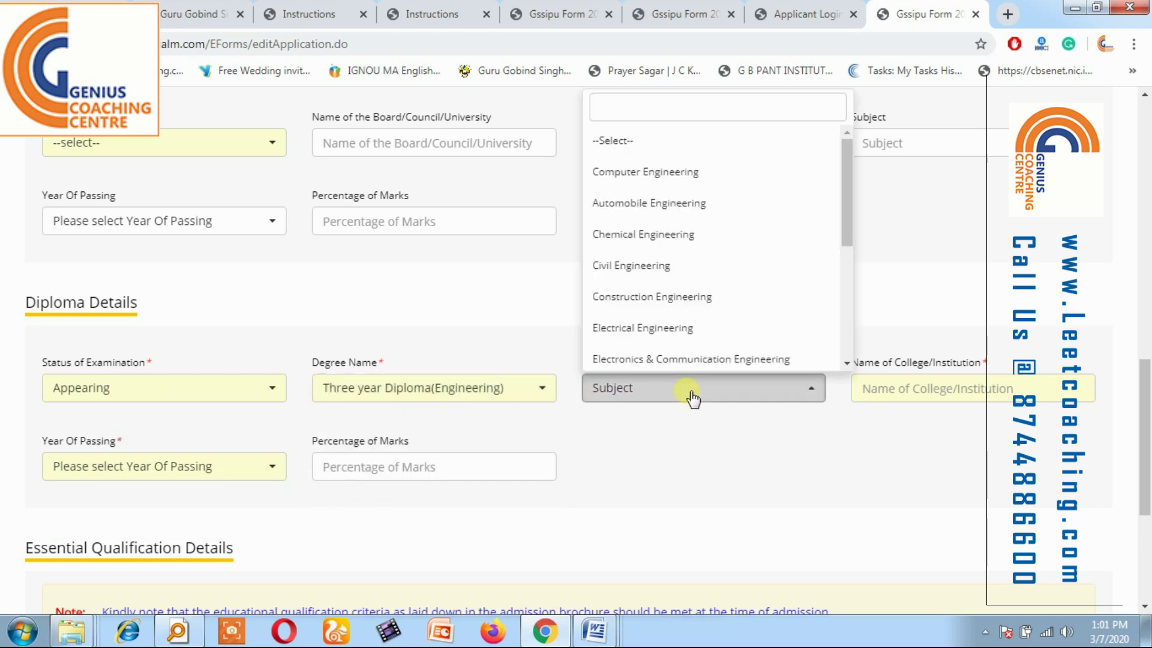
{"action": "left_click", "coordinate": [670, 359]}
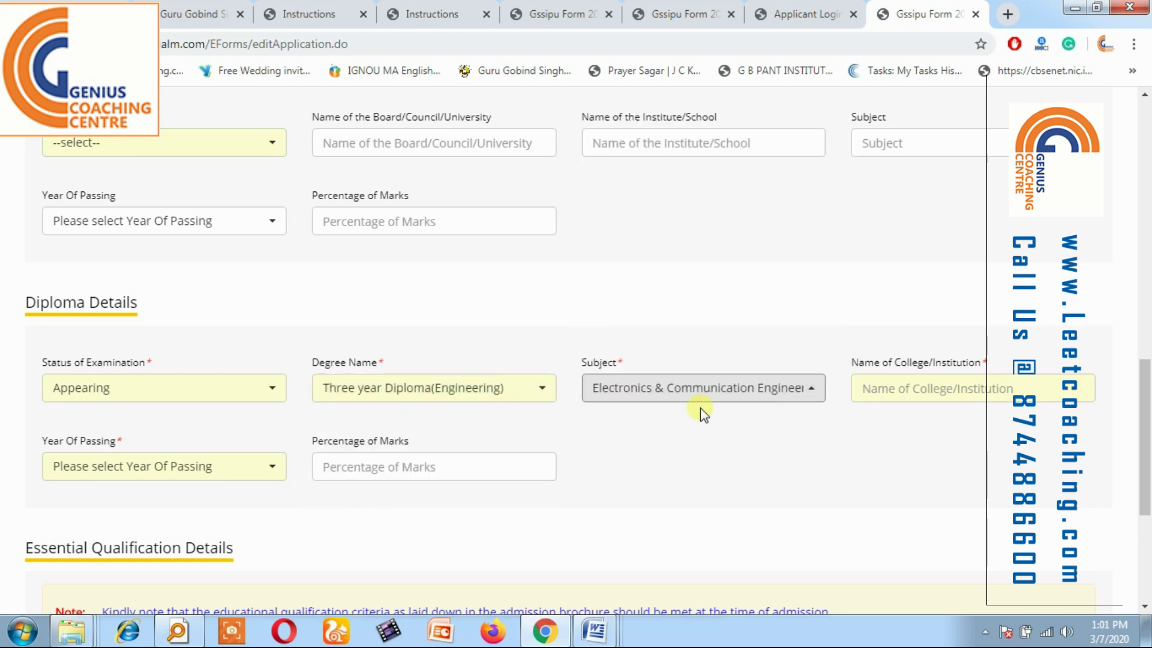
Enter college GNDIT and change the diploma status to Passed.
{"action": "left_click", "coordinate": [876, 388]}
{"action": "type", "text": "GNDIT"}
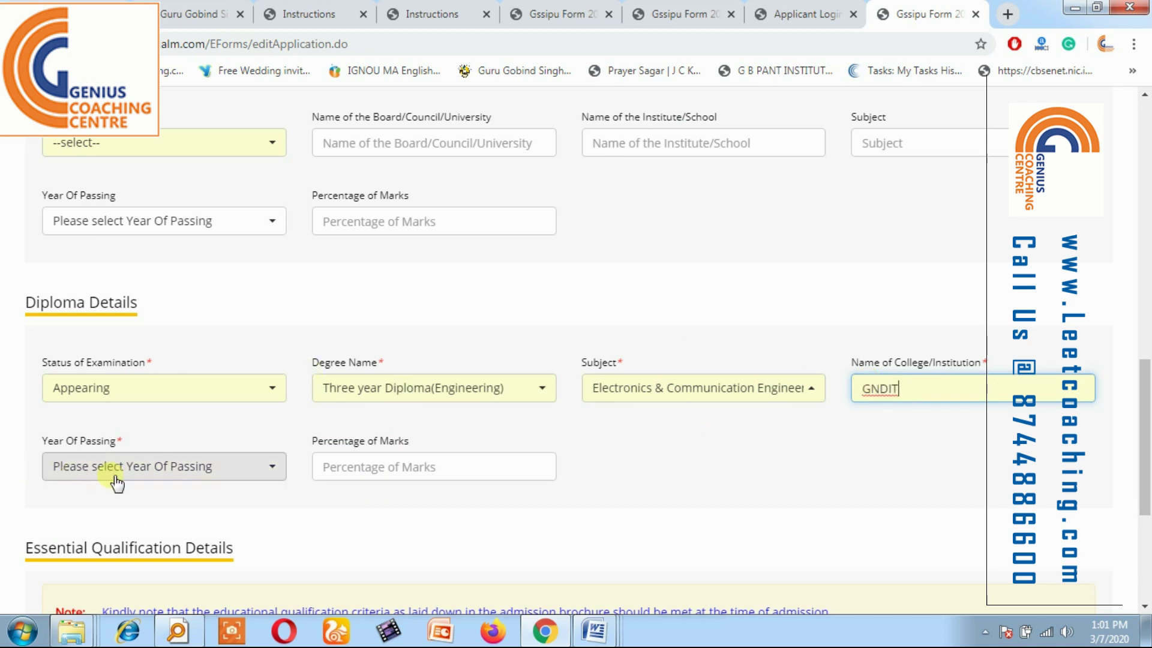
{"action": "left_click", "coordinate": [113, 474]}
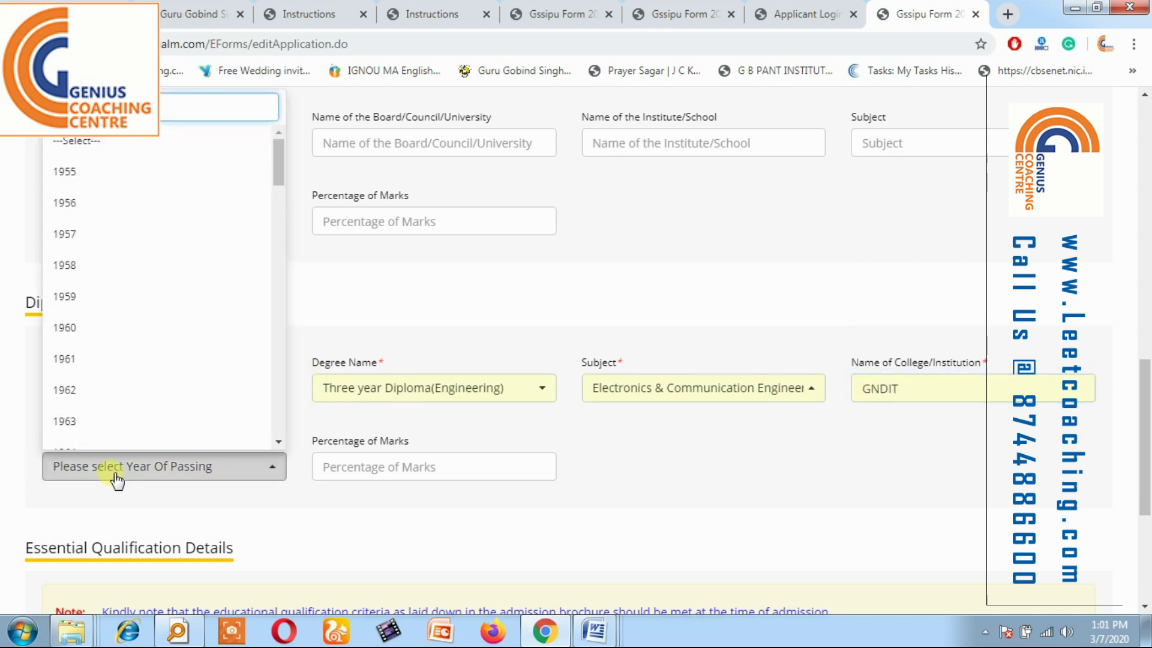
{"action": "type", "text": "2015"}
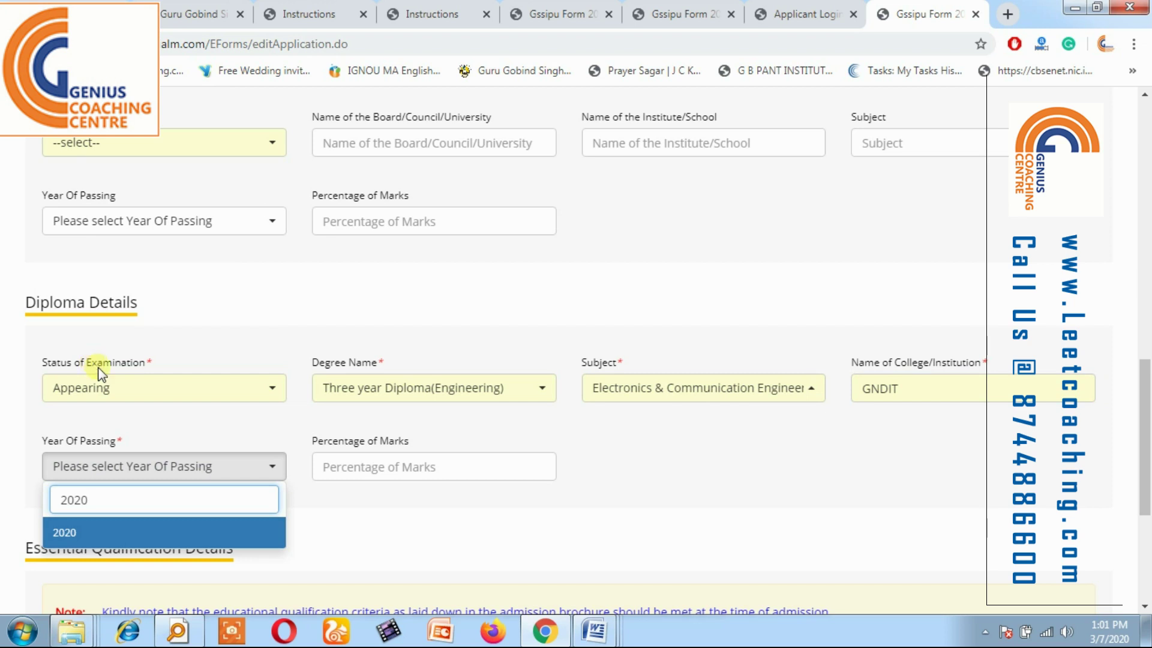
{"action": "left_click", "coordinate": [430, 468]}
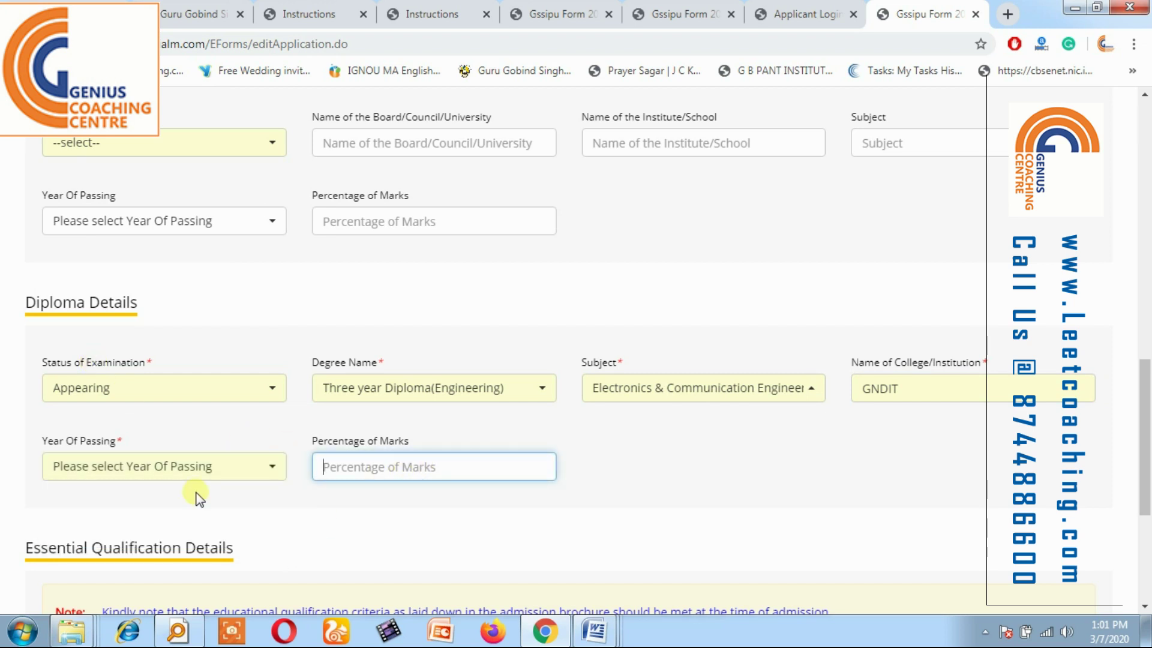
{"action": "left_click", "coordinate": [154, 383]}
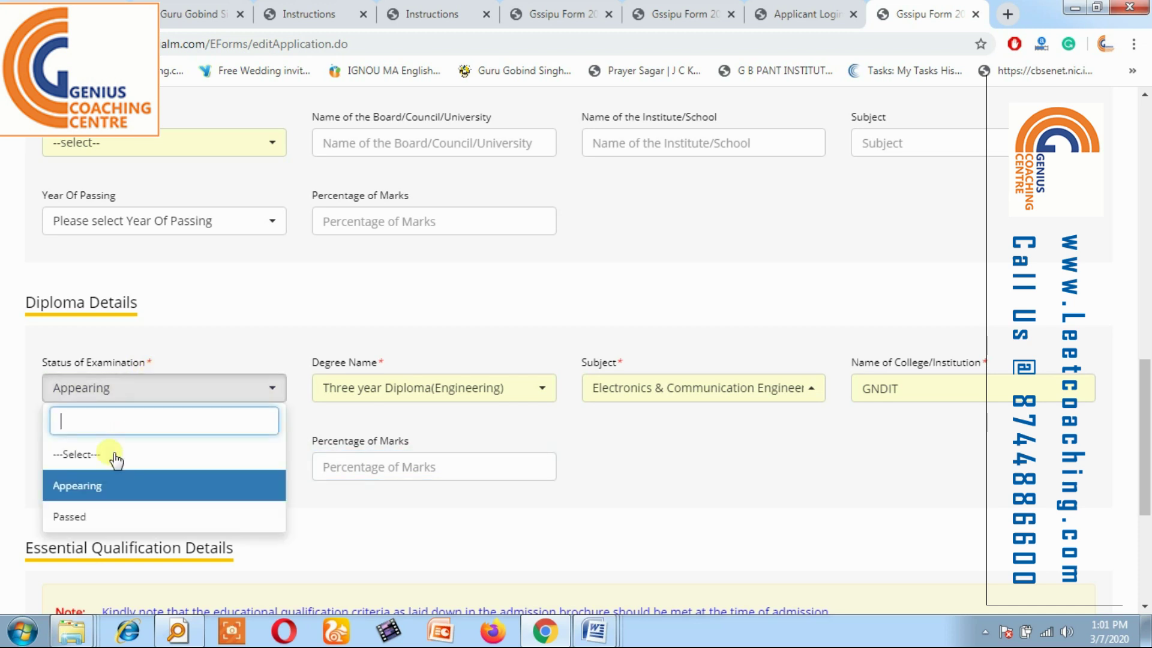
{"action": "left_click", "coordinate": [98, 519]}
{"action": "left_click", "coordinate": [411, 445]}
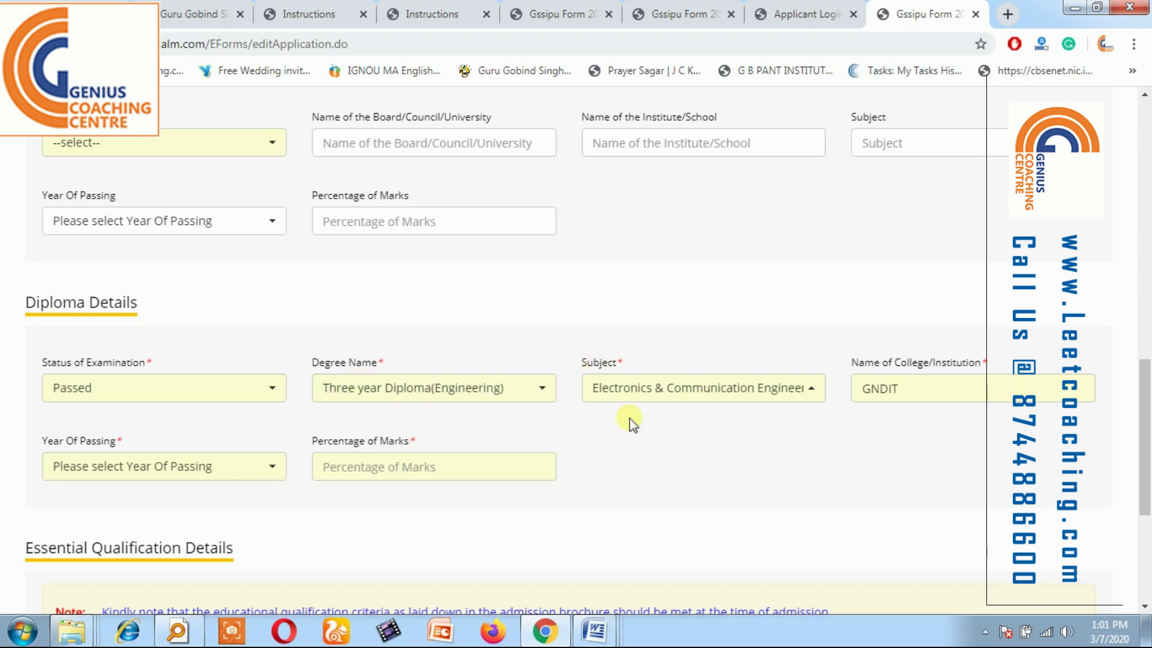
Set the diploma passing year to 2018 and percentage of marks to 85.
{"action": "left_click", "coordinate": [132, 456]}
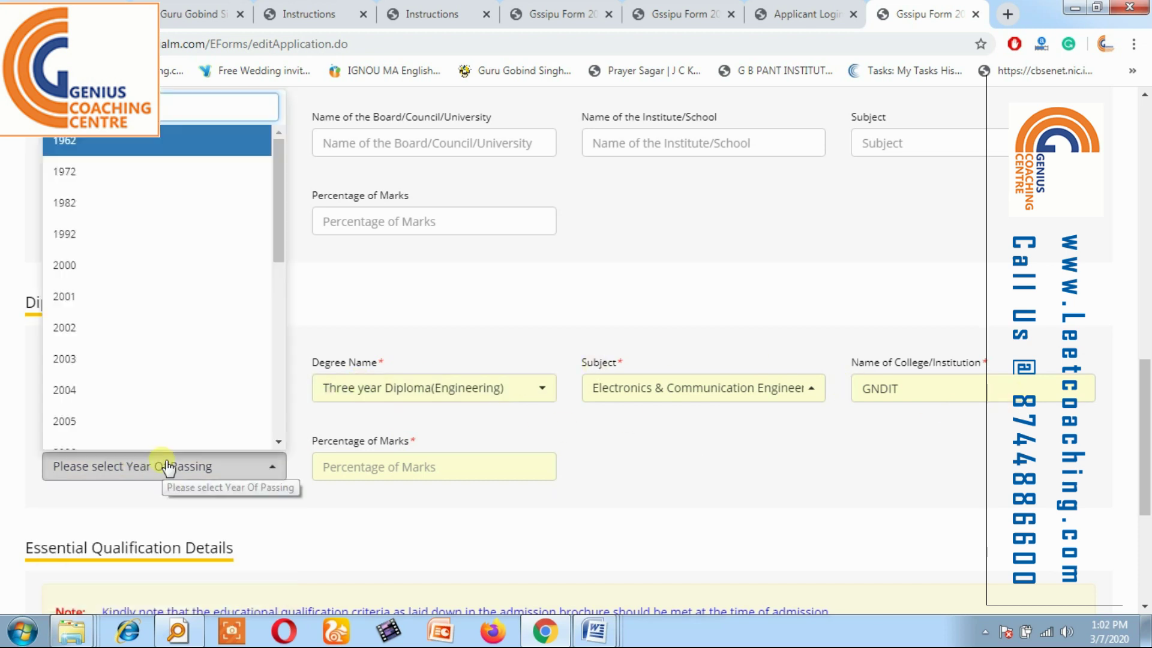
{"action": "type", "text": "2018"}
{"action": "left_click", "coordinate": [226, 438]}
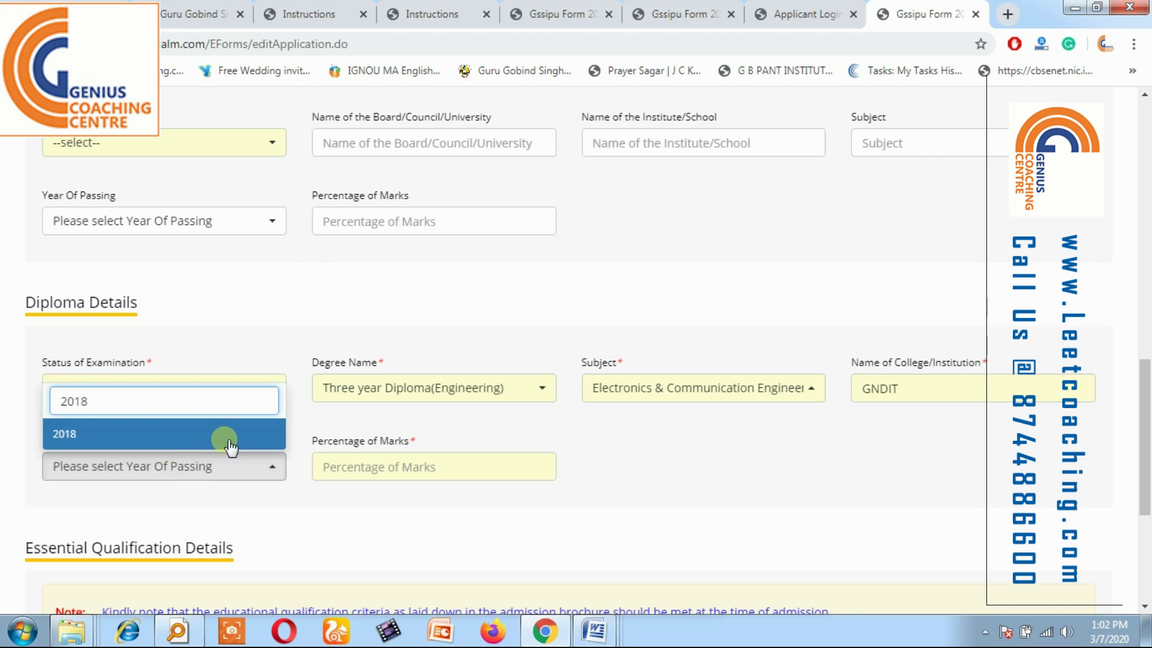
{"action": "left_click", "coordinate": [381, 465]}
{"action": "type", "text": "85"}
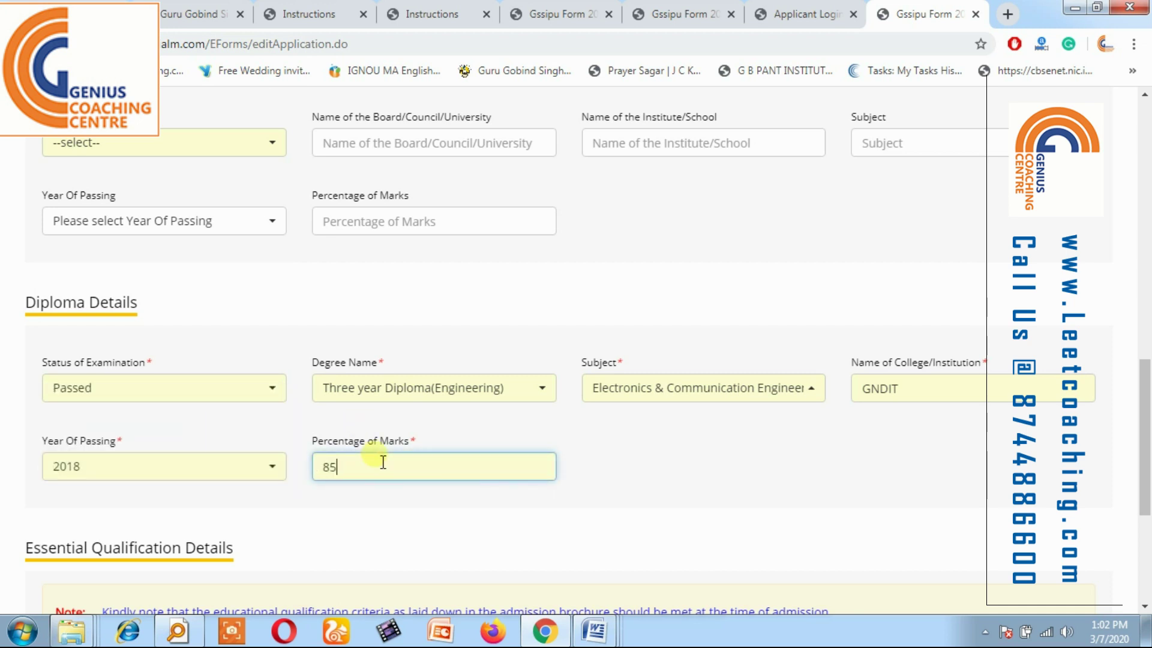
{"action": "left_click_drag", "start_coordinate": [1147, 460], "coordinate": [1147, 547]}
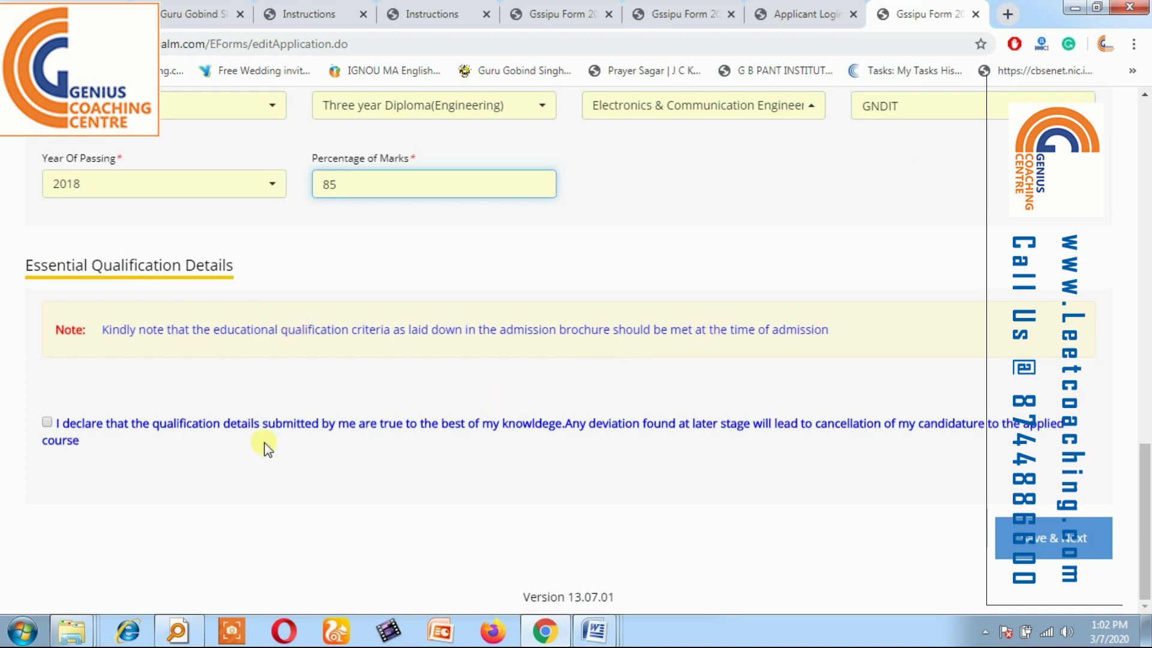
Accept the qualification declaration, save the qualification details and dismiss the Data Saved alert.
{"action": "left_click", "coordinate": [47, 422]}
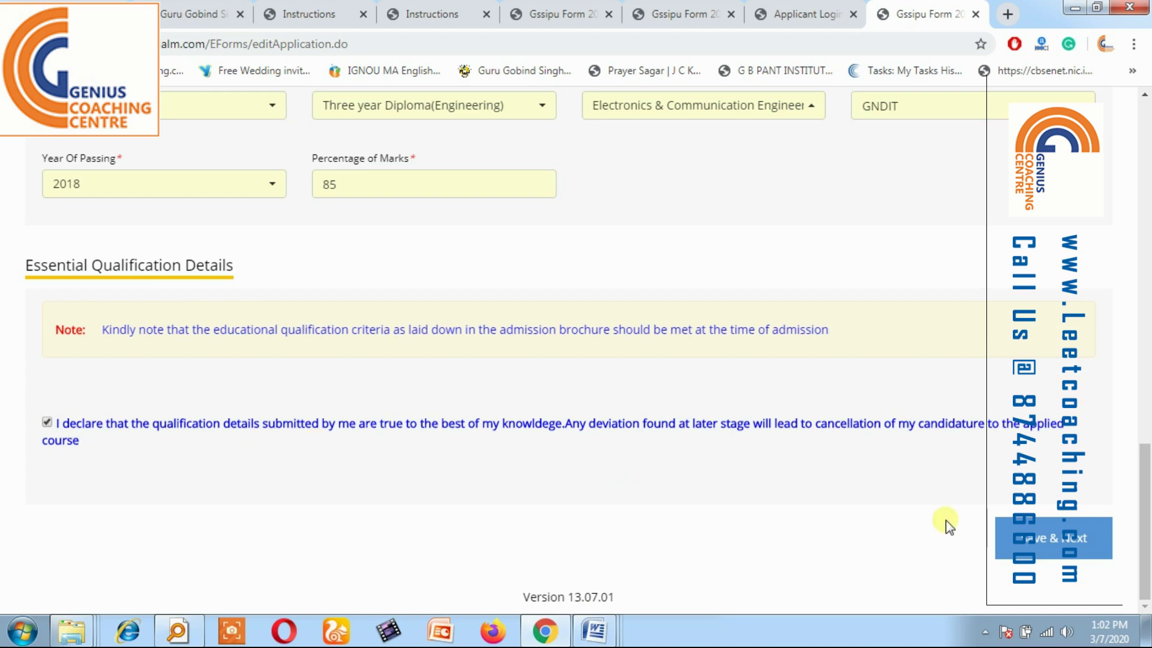
{"action": "left_click", "coordinate": [1046, 533]}
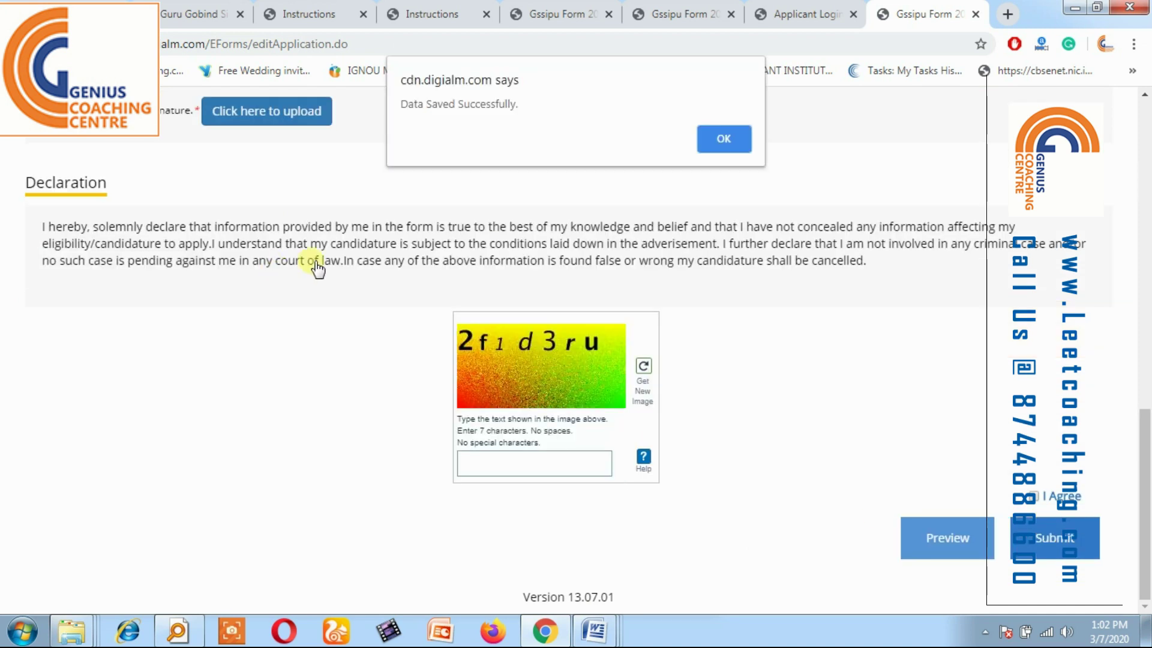
{"action": "left_click", "coordinate": [741, 136]}
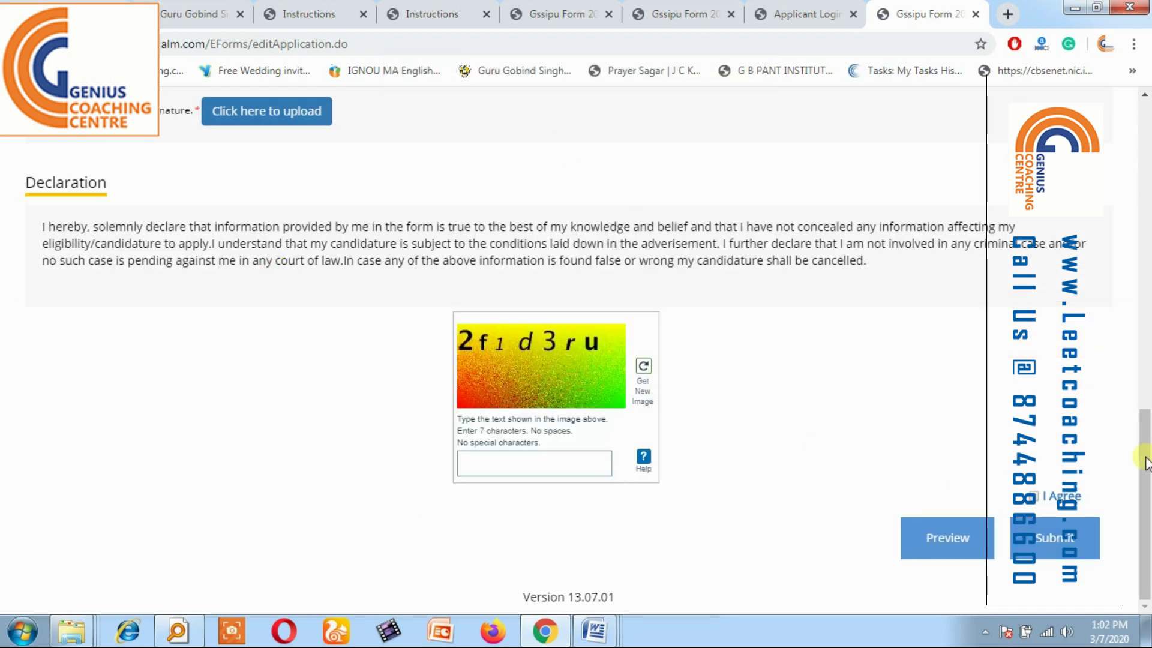
{"action": "left_click_drag", "start_coordinate": [1146, 462], "coordinate": [1146, 374]}
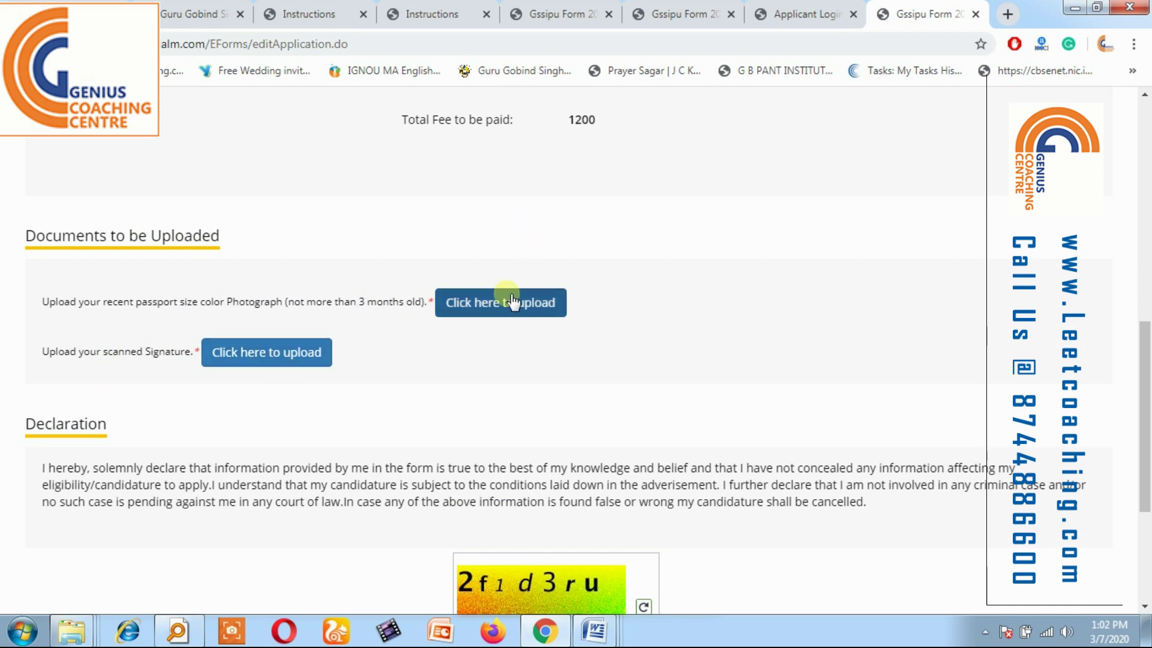
Work through the Declaration section controls and scroll to the Documents to be Uploaded area.
{"action": "left_click", "coordinate": [985, 632]}
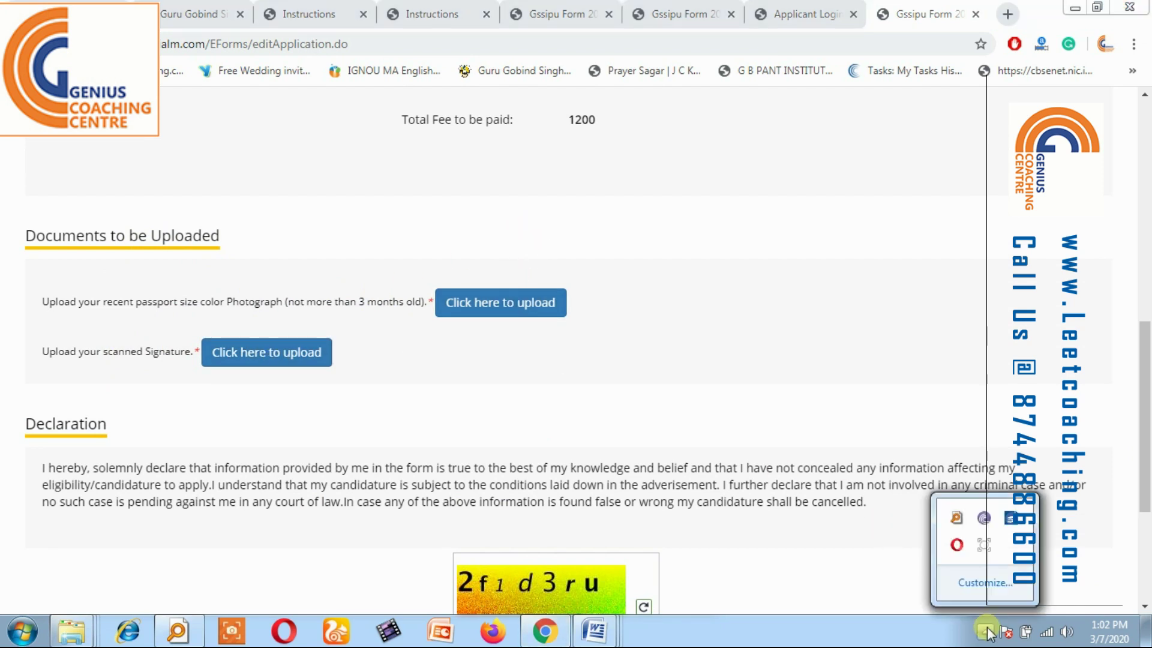
{"action": "left_click", "coordinate": [978, 548]}
{"action": "left_click", "coordinate": [766, 557]}
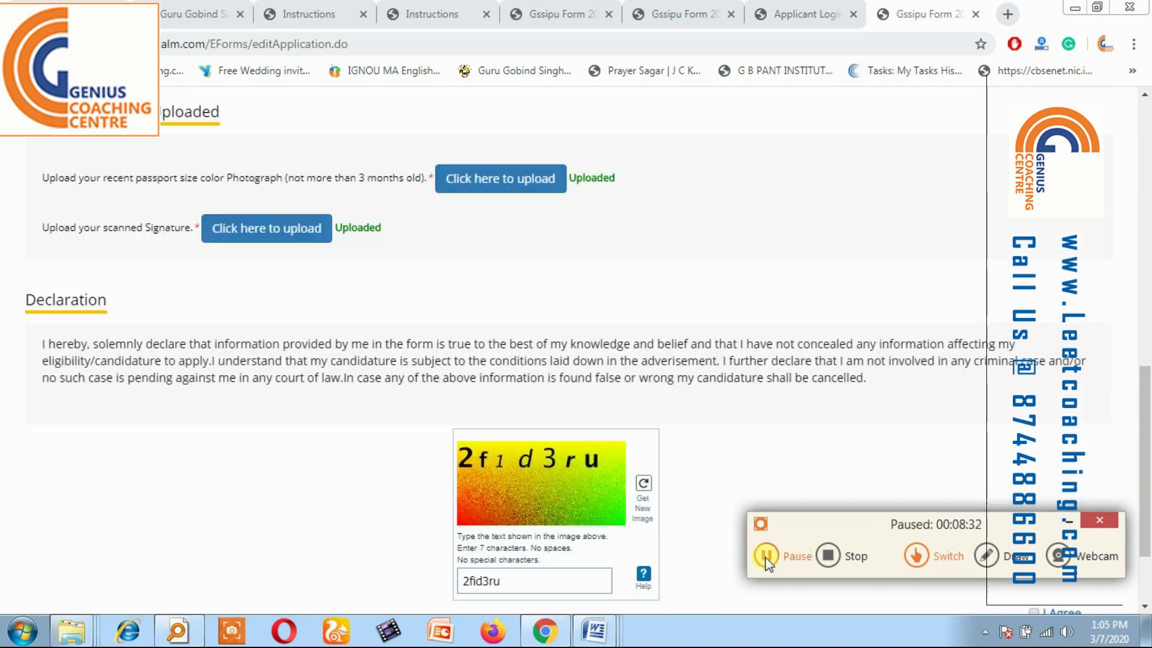
{"action": "left_click", "coordinate": [766, 558]}
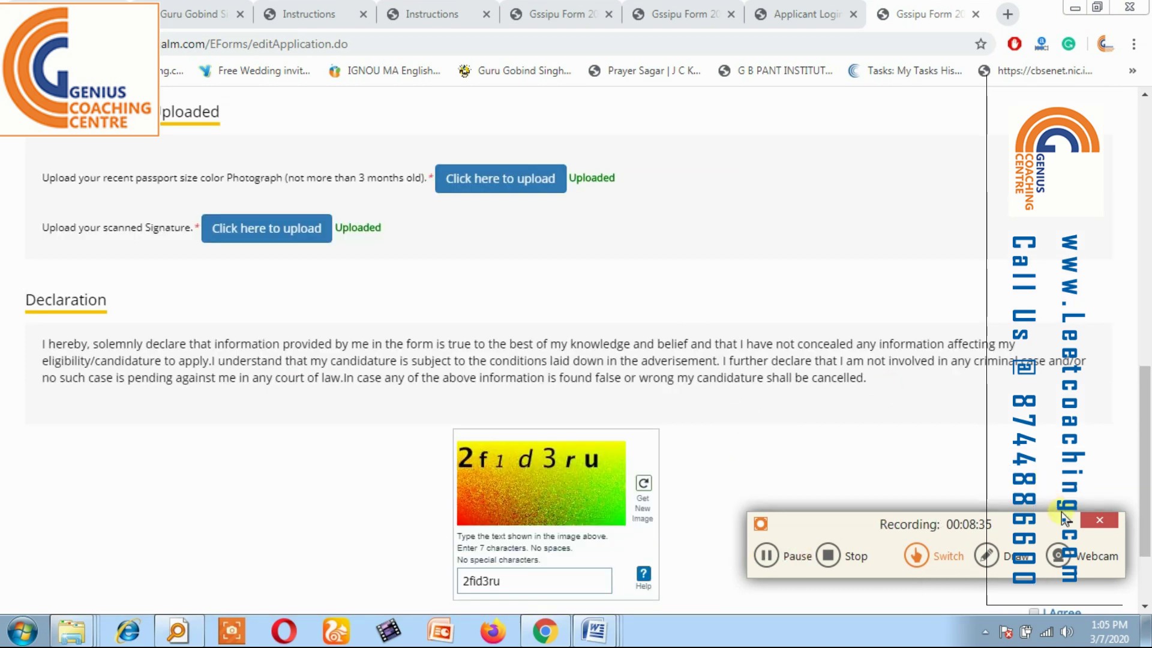
{"action": "left_click", "coordinate": [1099, 519]}
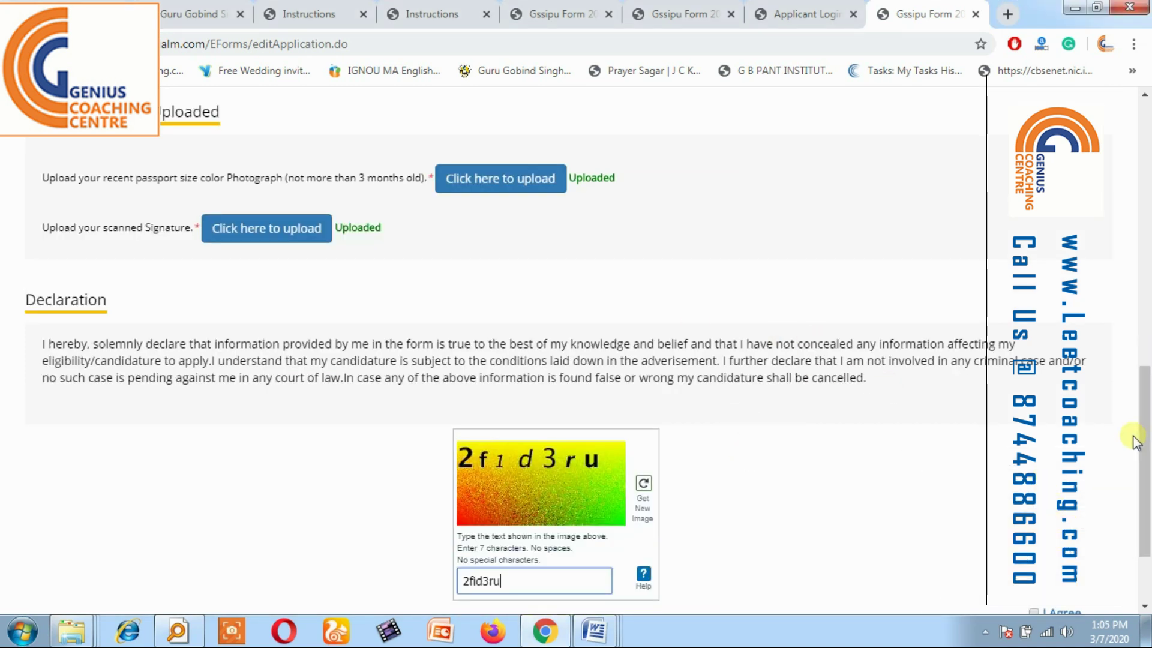
{"action": "left_click_drag", "start_coordinate": [1145, 444], "coordinate": [1145, 180]}
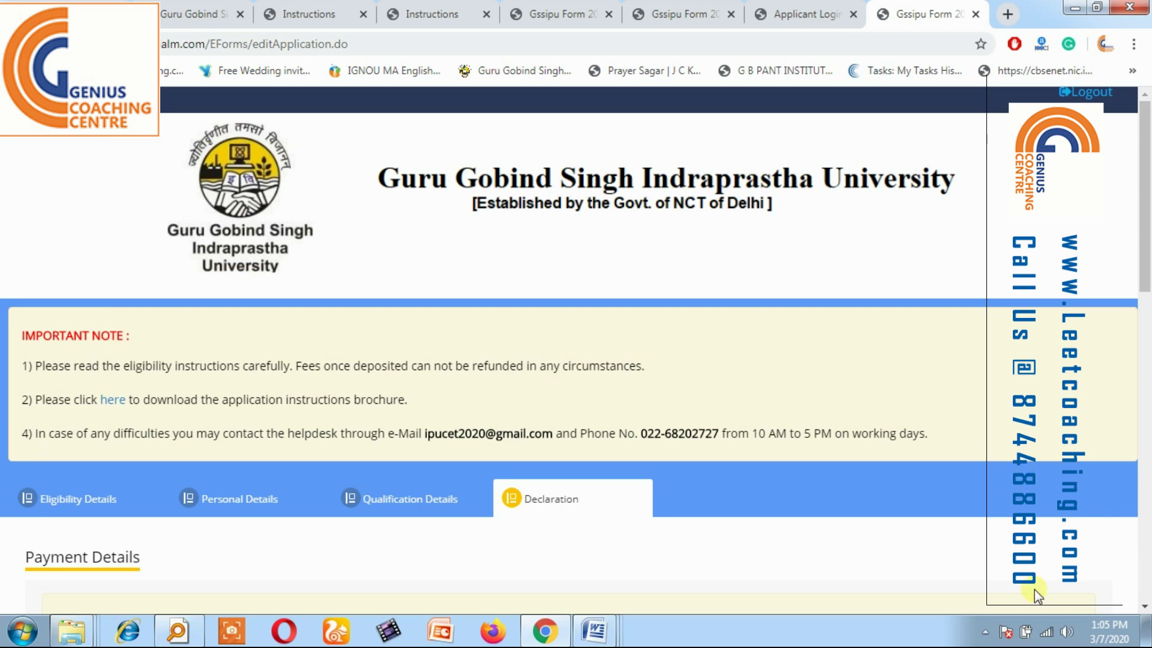
{"action": "scroll", "coordinate": [1034, 589], "scroll_direction": "down", "scroll_amount": 5}
{"action": "scroll", "coordinate": [1034, 589], "scroll_direction": "down", "scroll_amount": 1}
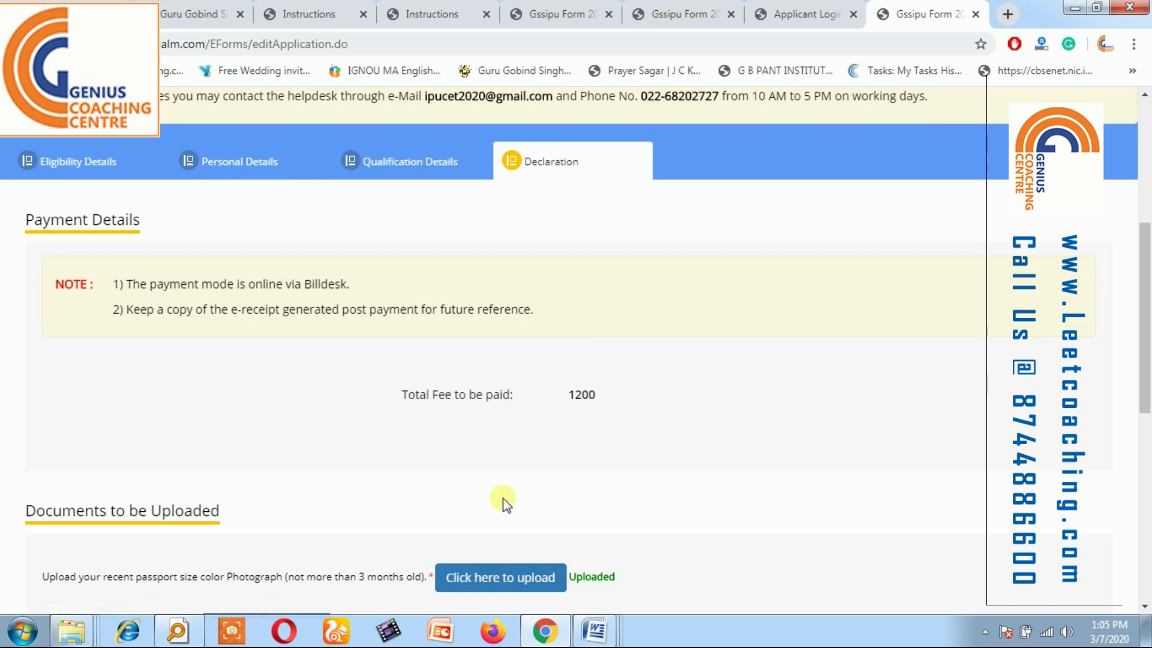
{"action": "scroll", "coordinate": [503, 498], "scroll_direction": "down", "scroll_amount": 4}
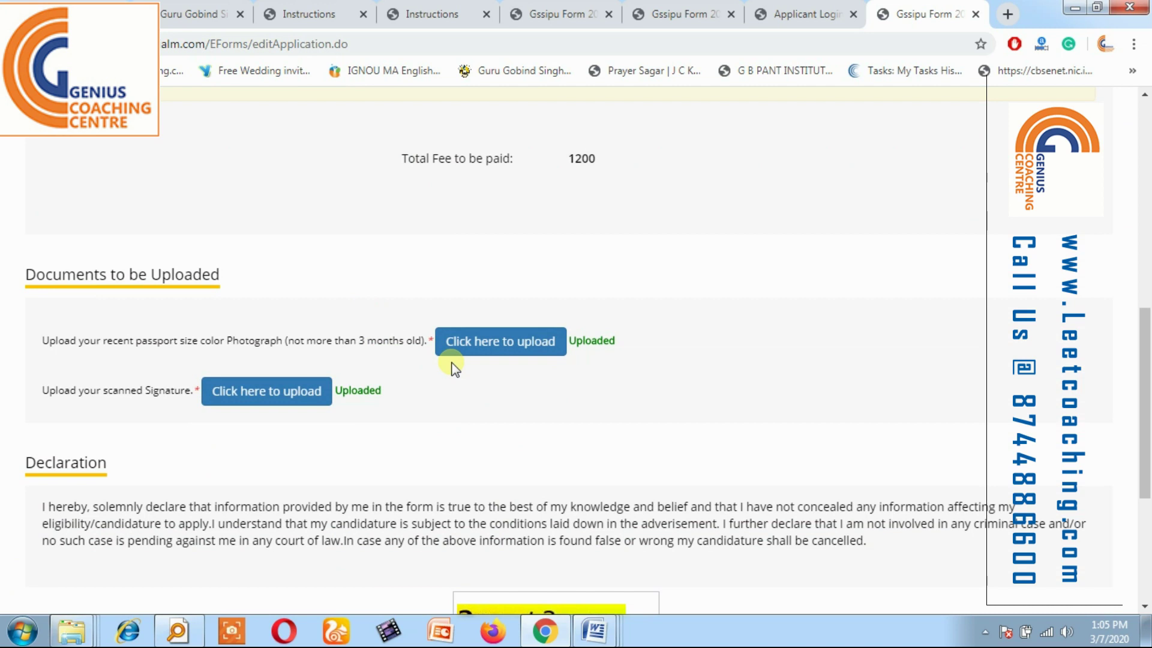
Upload WATERMARK.jpg as the photograph and close its upload window.
{"action": "left_click", "coordinate": [522, 342]}
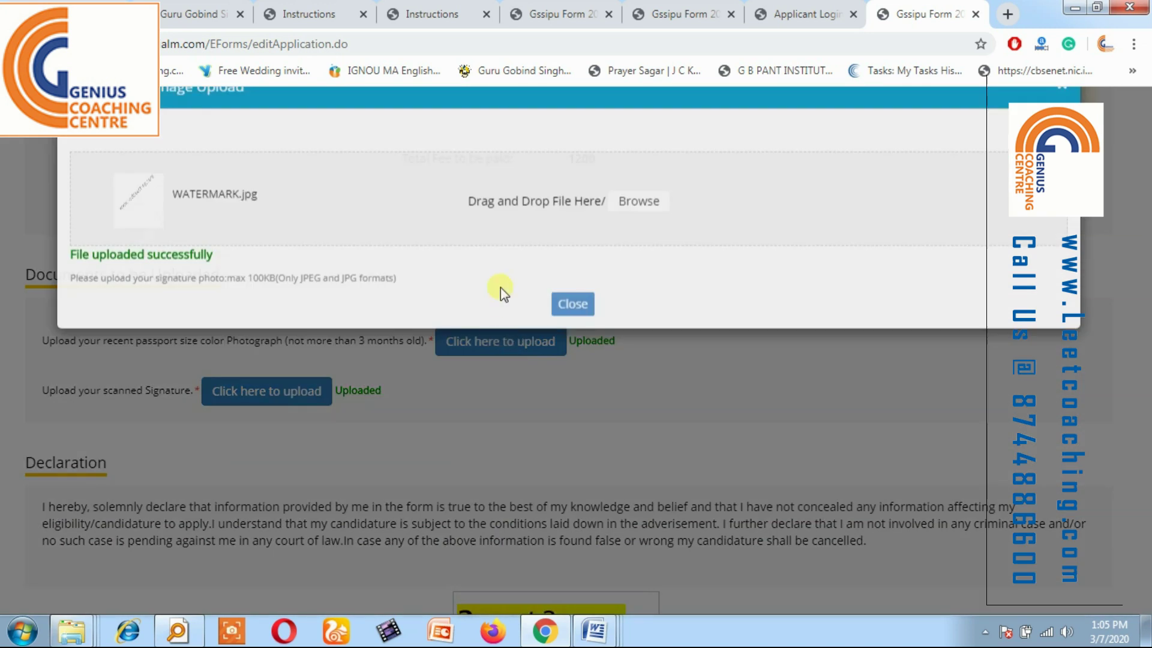
{"action": "left_click", "coordinate": [641, 272]}
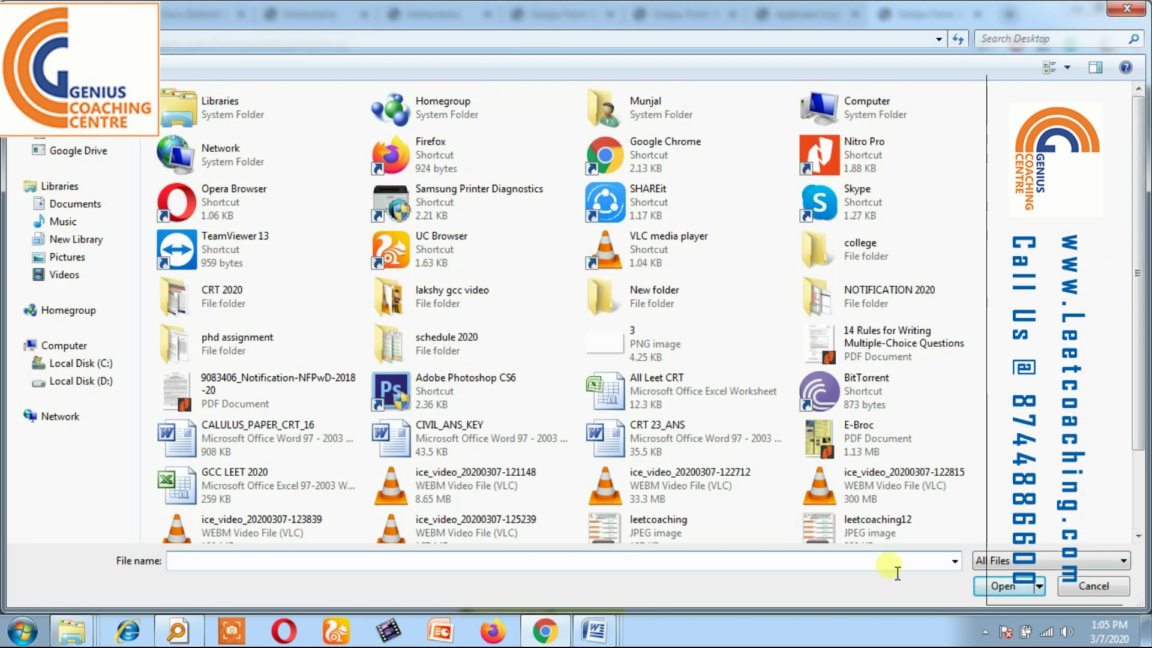
{"action": "left_click_drag", "start_coordinate": [1143, 360], "coordinate": [1144, 458]}
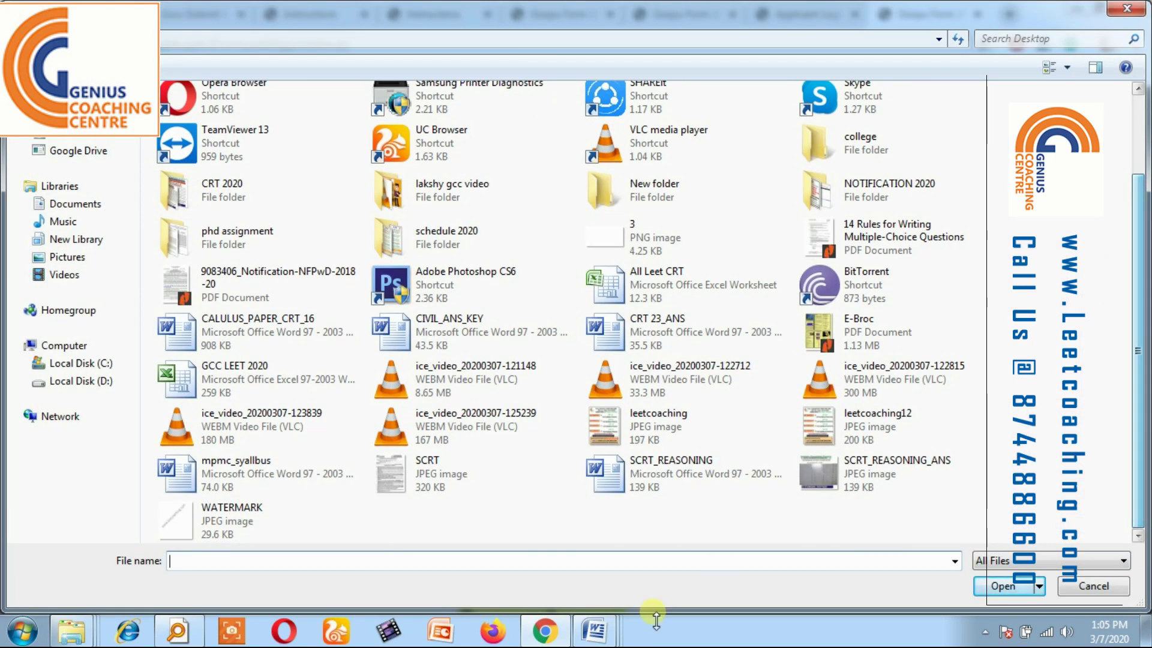
{"action": "double_click", "coordinate": [266, 513]}
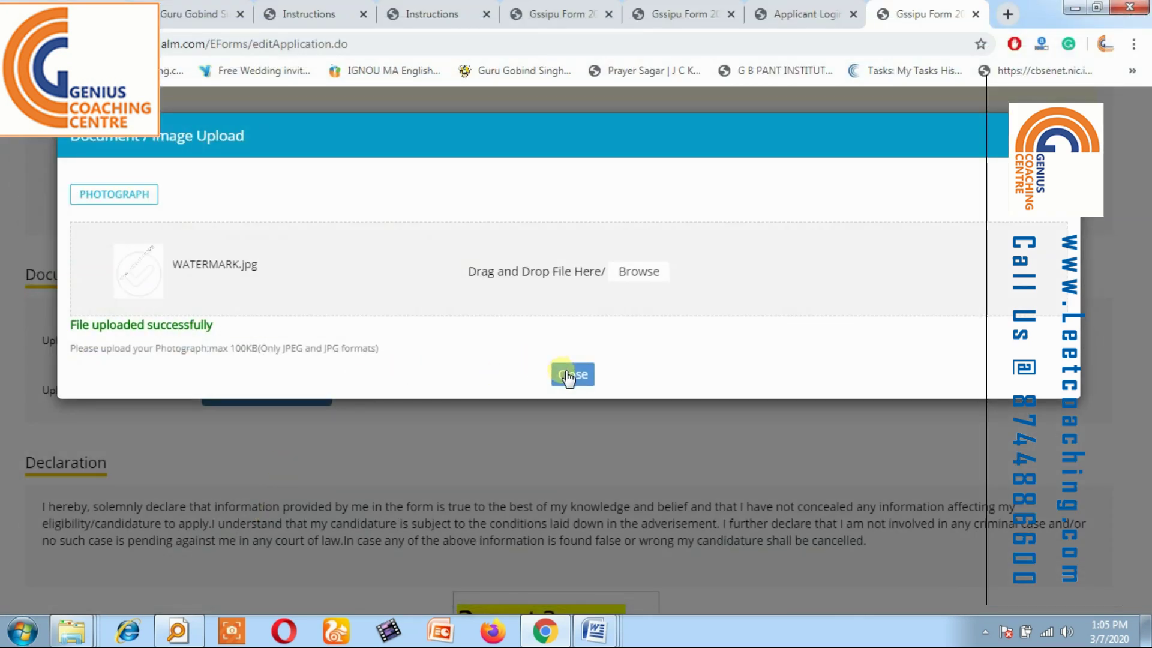
{"action": "left_click", "coordinate": [568, 375]}
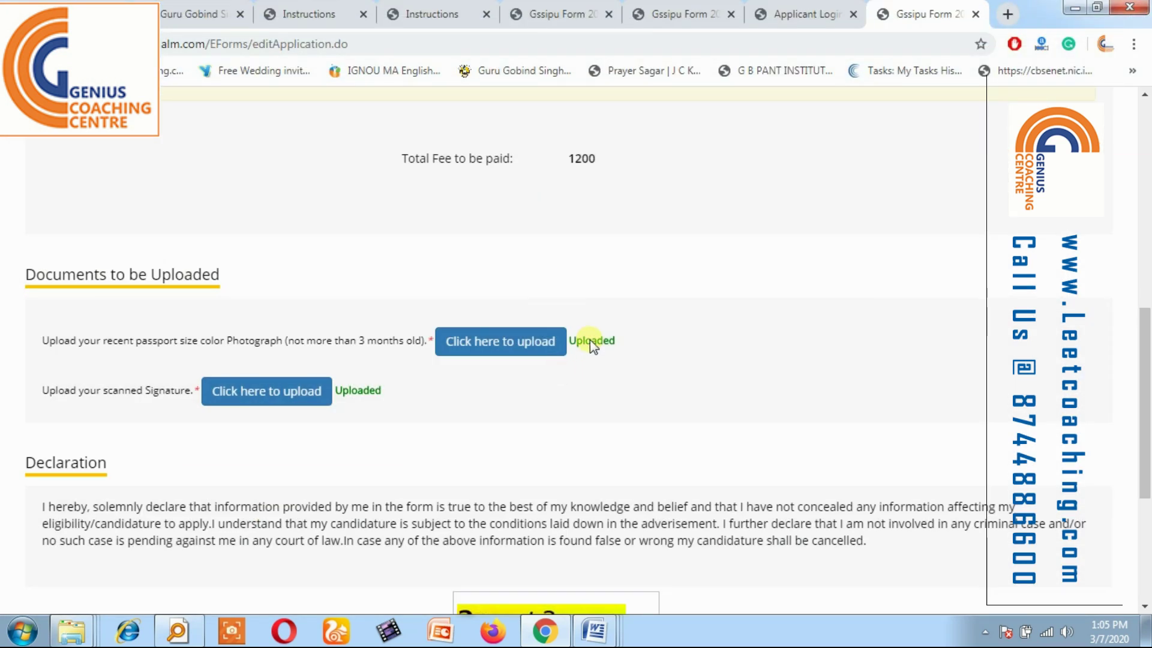
Upload WATERMARK.jpg as the signature and close its upload window.
{"action": "left_click", "coordinate": [278, 389]}
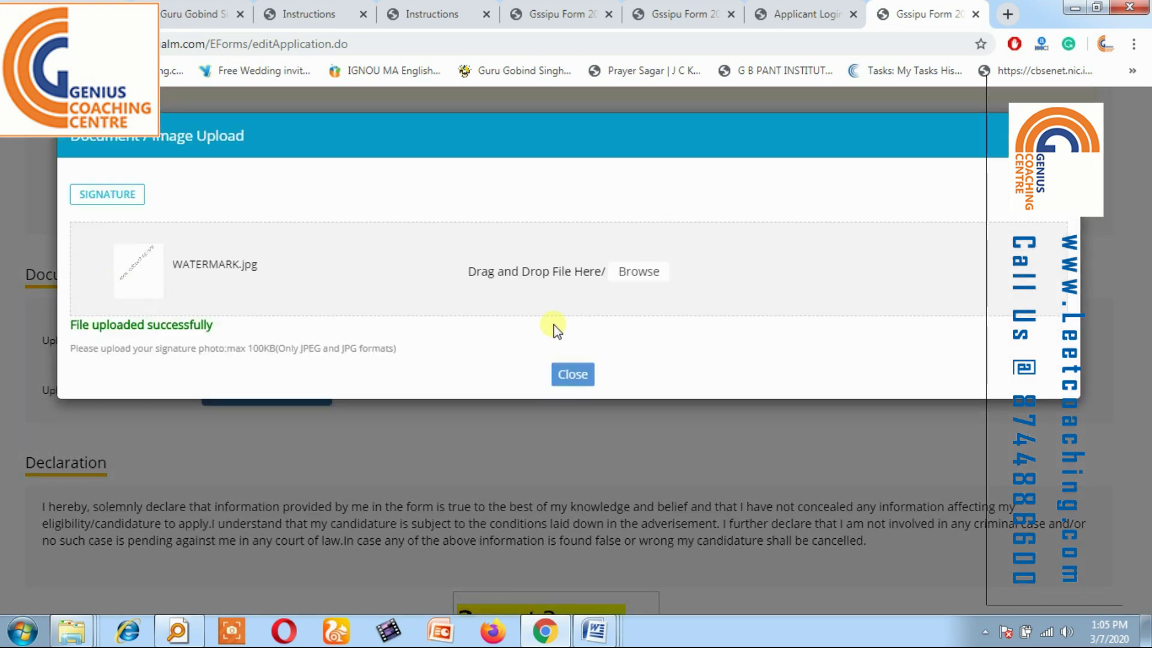
{"action": "left_click", "coordinate": [639, 275]}
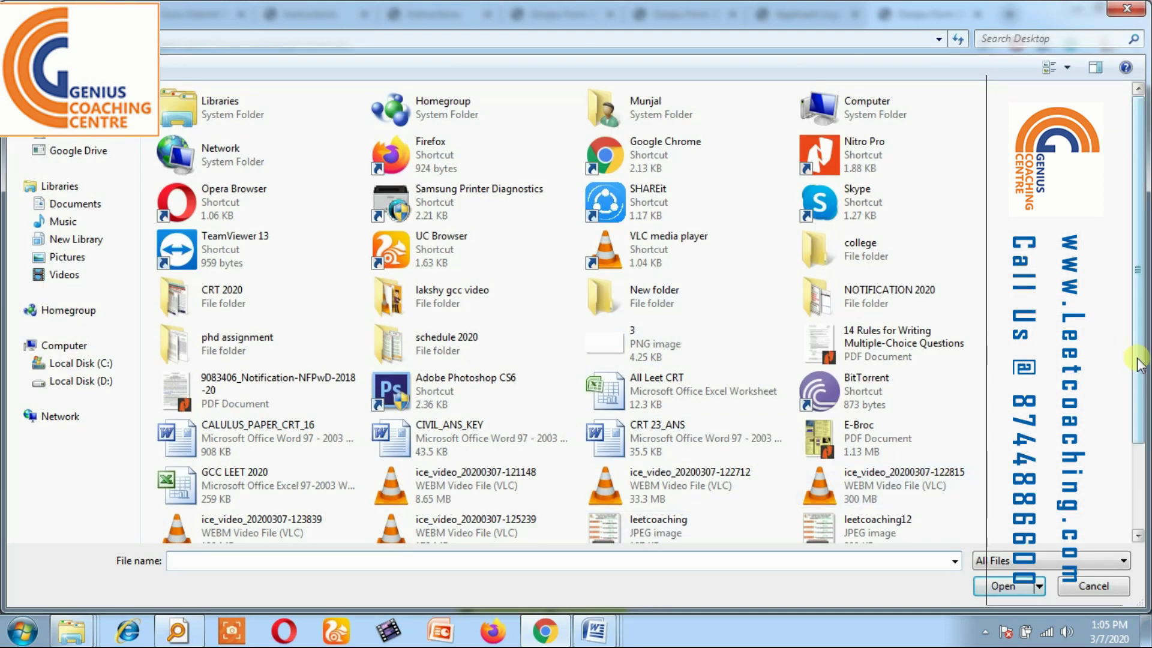
{"action": "scroll", "coordinate": [1138, 365], "scroll_direction": "down", "scroll_amount": 2}
{"action": "double_click", "coordinate": [208, 523]}
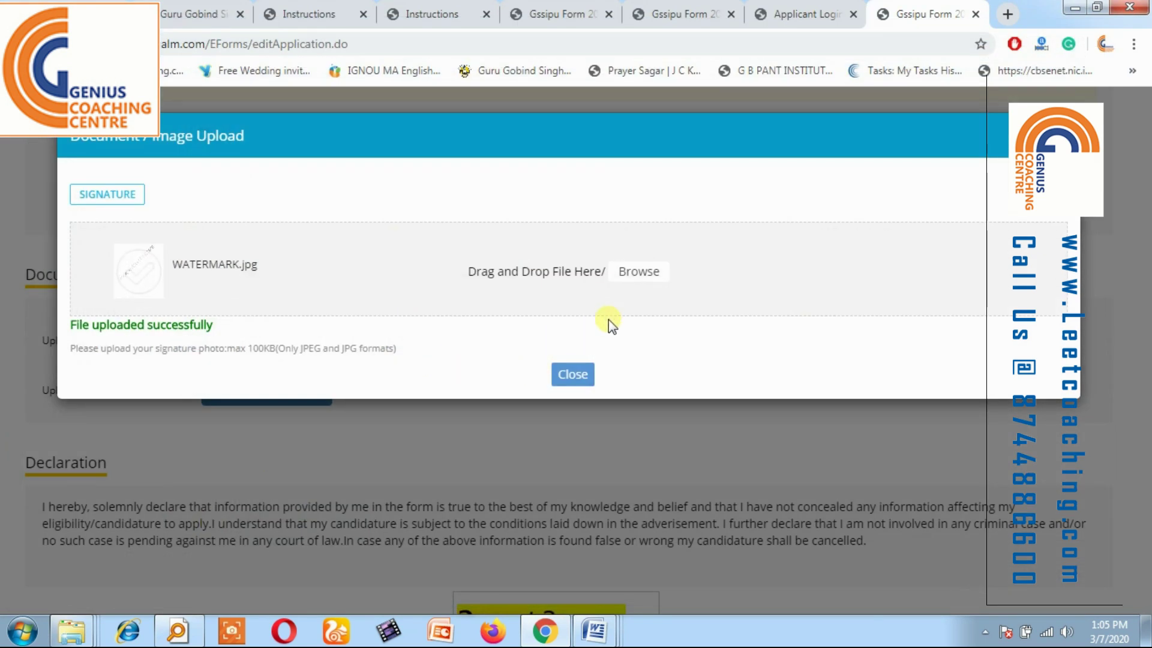
{"action": "left_click", "coordinate": [574, 373]}
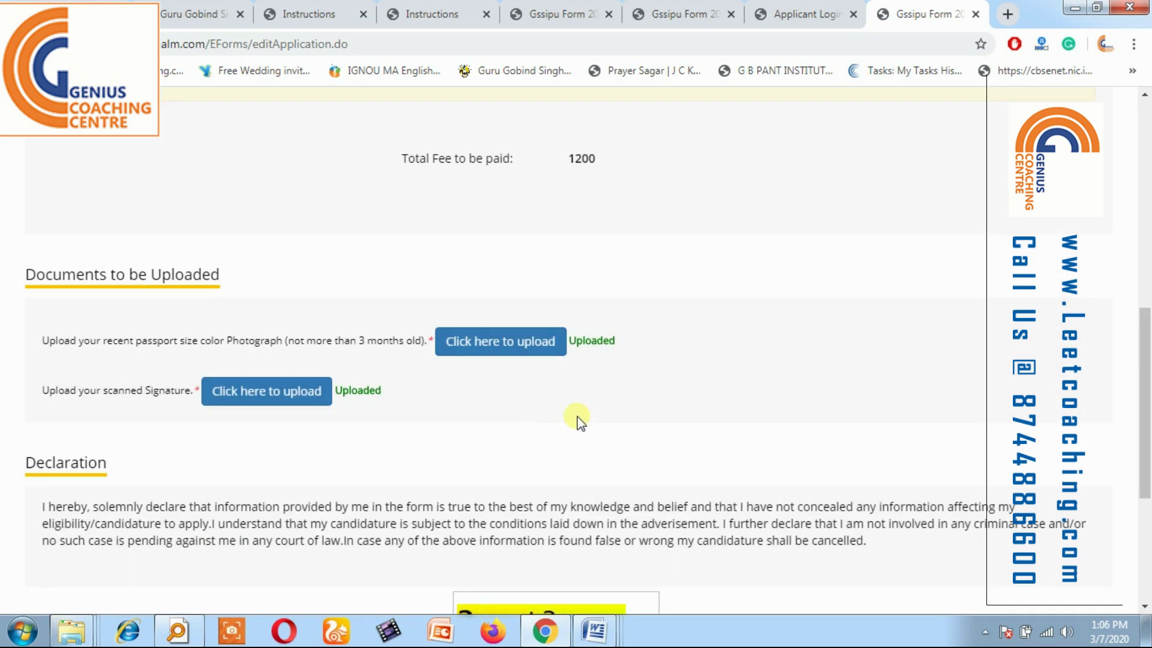
Submit and confirm the application, then dismiss the incorrect captcha warning.
{"action": "left_click_drag", "start_coordinate": [1140, 367], "coordinate": [1137, 579]}
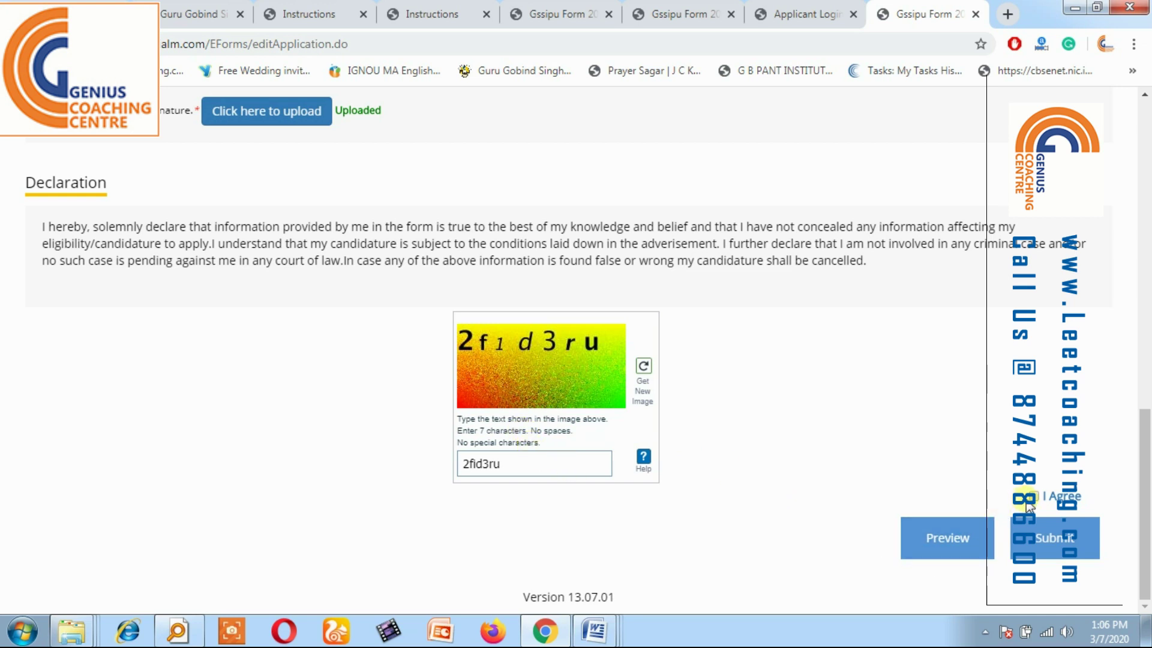
{"action": "left_click", "coordinate": [1053, 536]}
{"action": "left_click", "coordinate": [650, 134]}
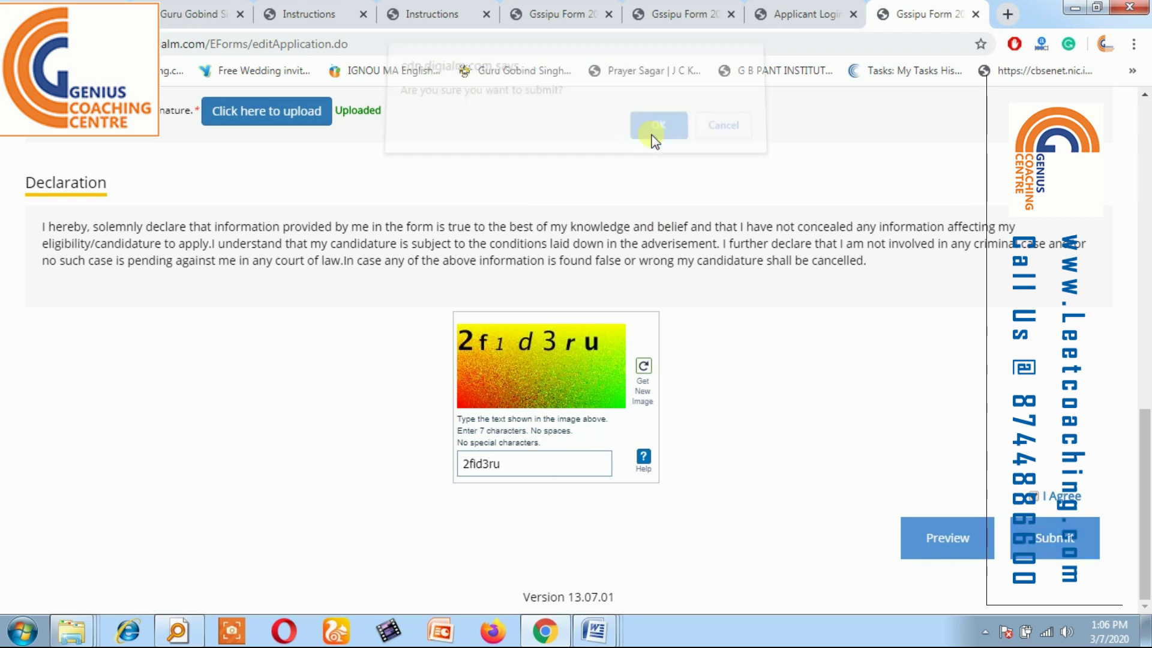
{"action": "left_click", "coordinate": [723, 137]}
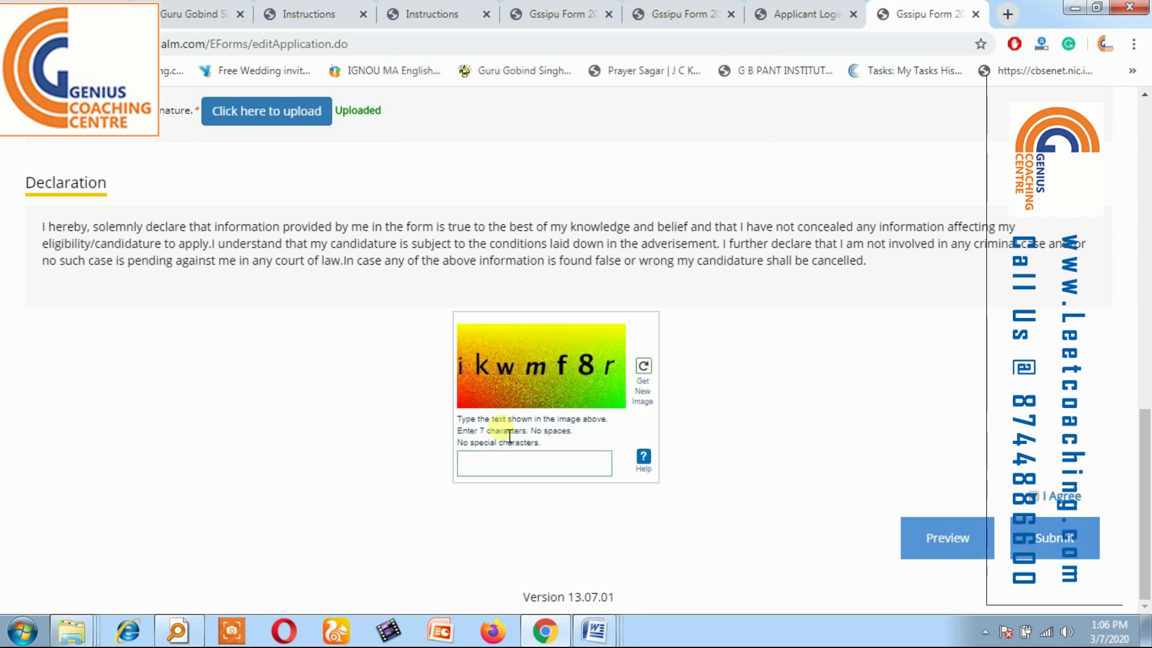
Enter the refreshed captcha text, then resubmit and confirm the final submission.
{"action": "left_click", "coordinate": [487, 465]}
{"action": "type", "text": "i"}
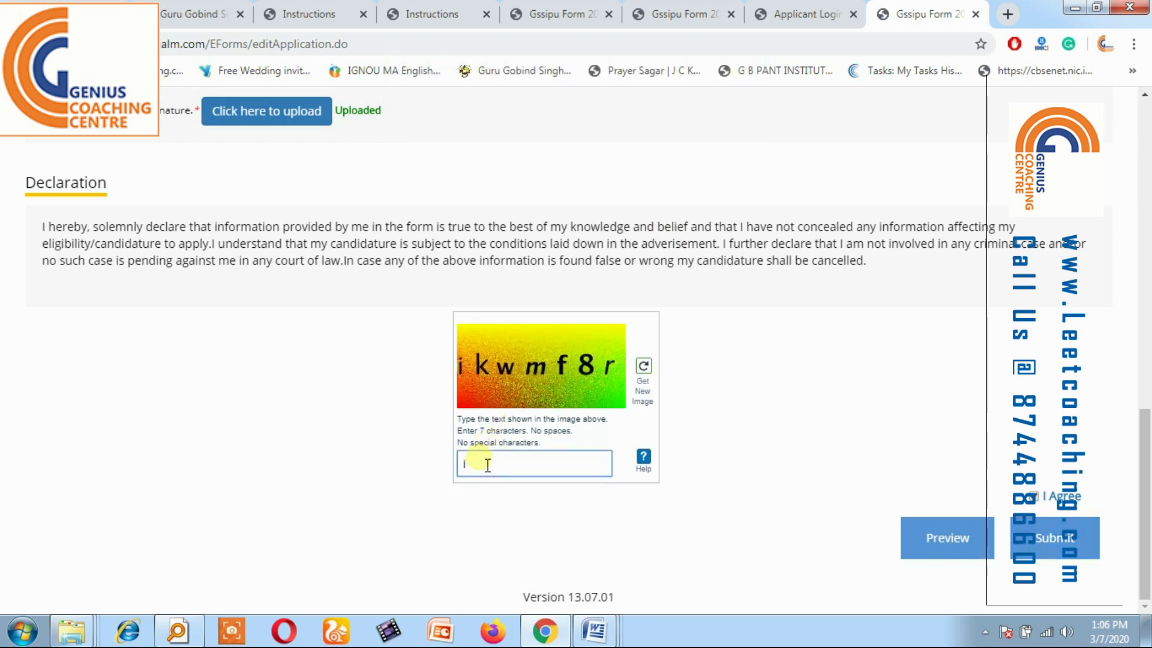
{"action": "type", "text": "kwmf8r"}
{"action": "left_click", "coordinate": [1032, 538]}
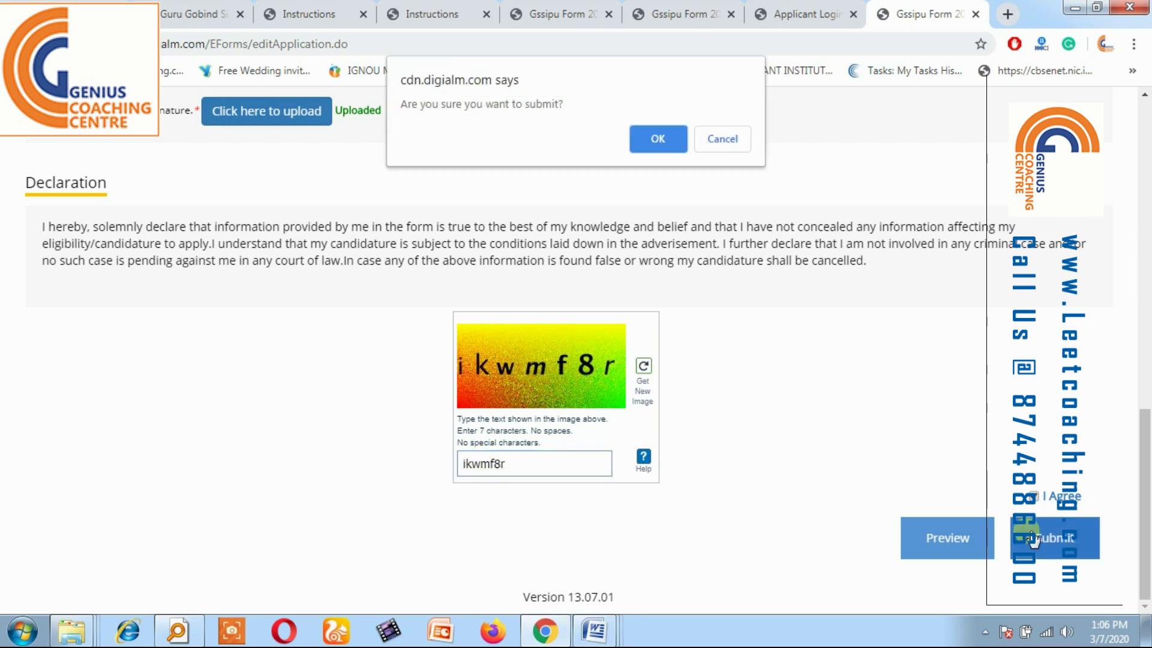
{"action": "left_click", "coordinate": [646, 143]}
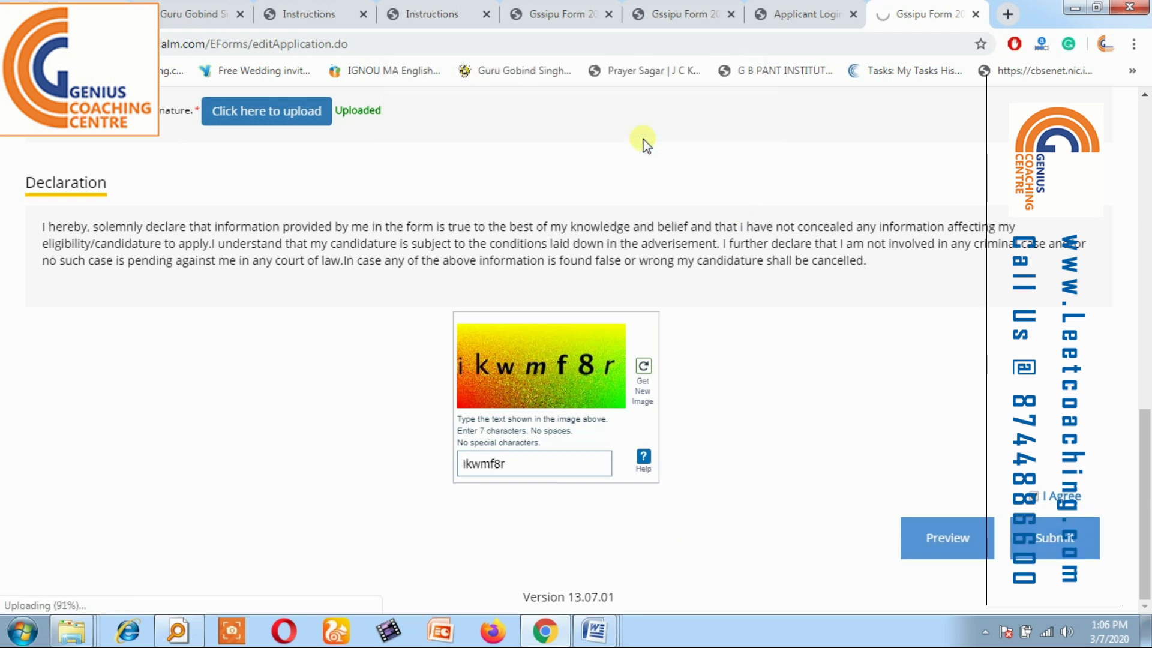